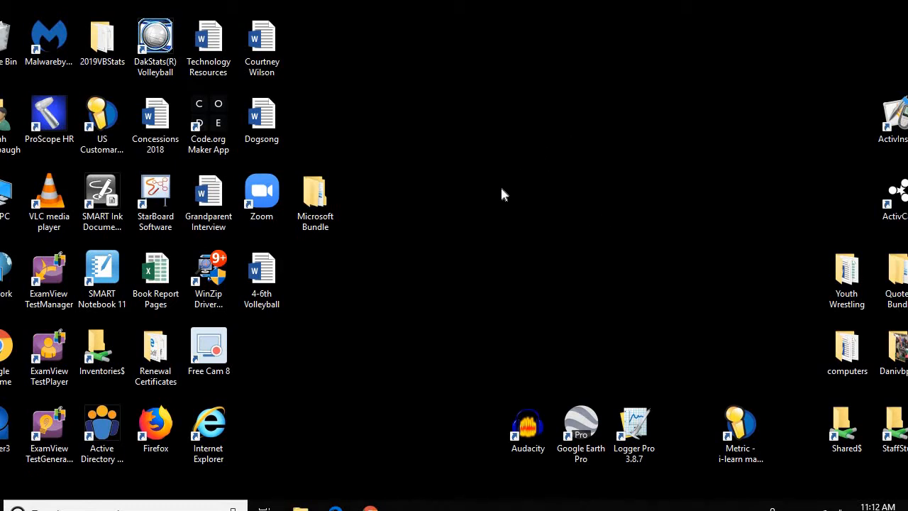
Create a desktop folder named "5th Computer", move it to an empty area of the desktop, and dismiss the mail notification.
right_click(509, 184)
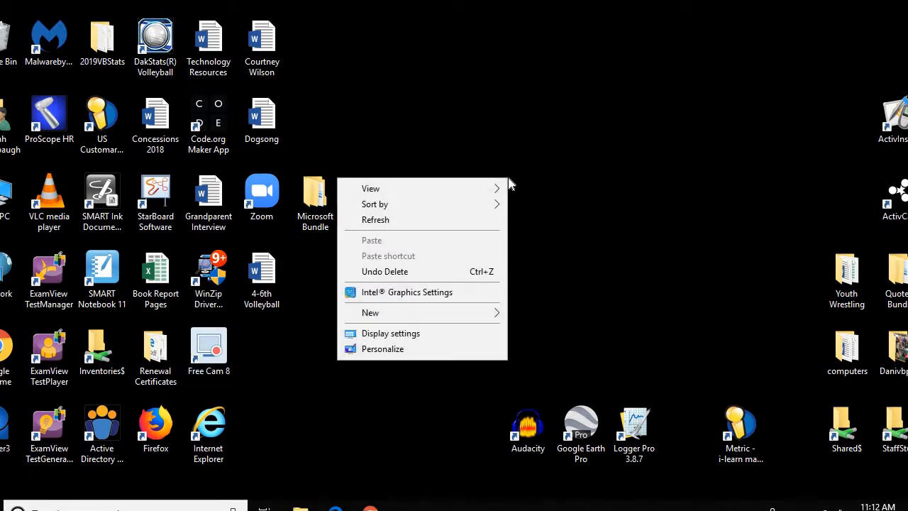
mouse_move(483, 315)
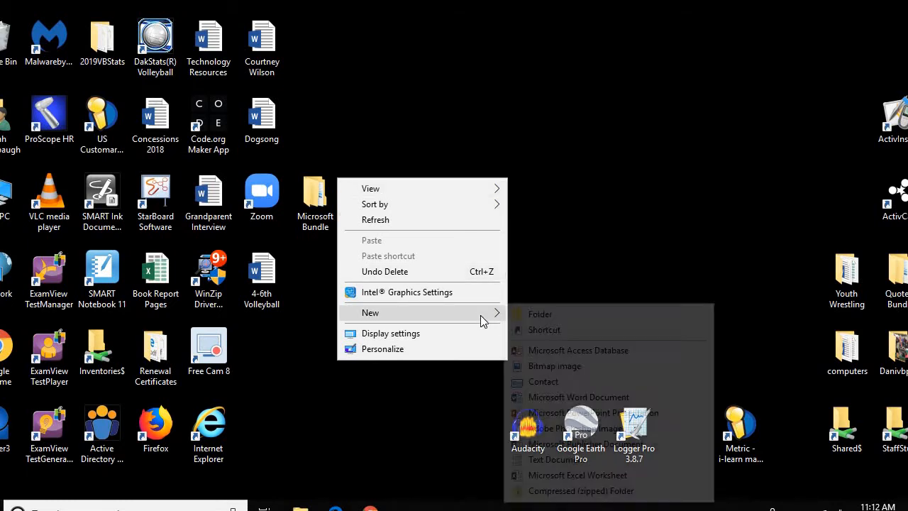
click(568, 315)
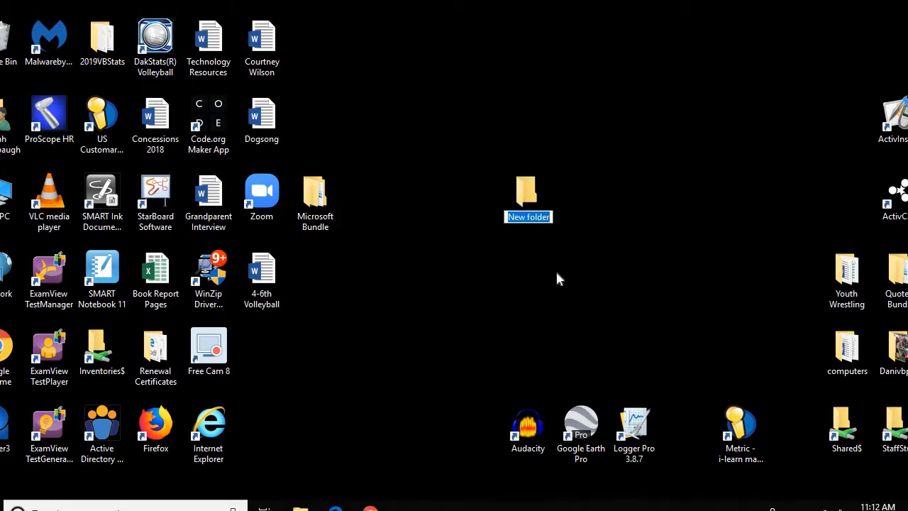
text(5th)
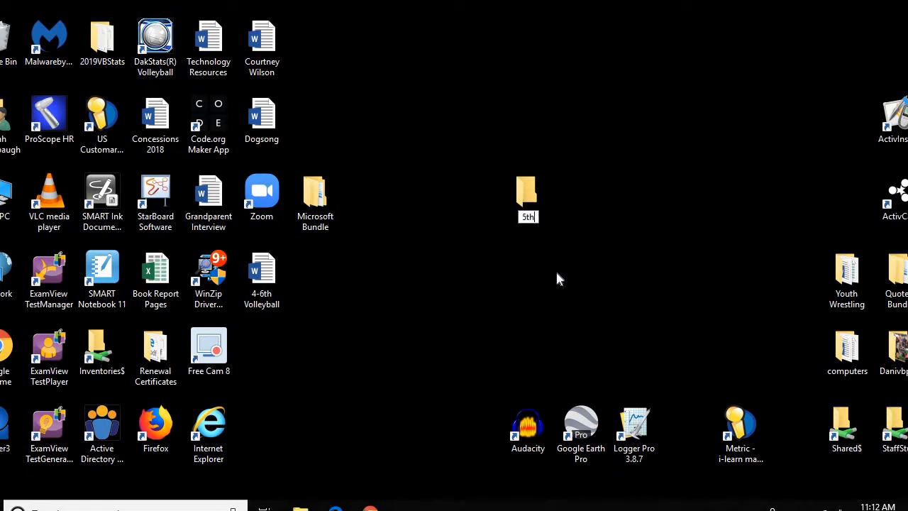
text( Computer)
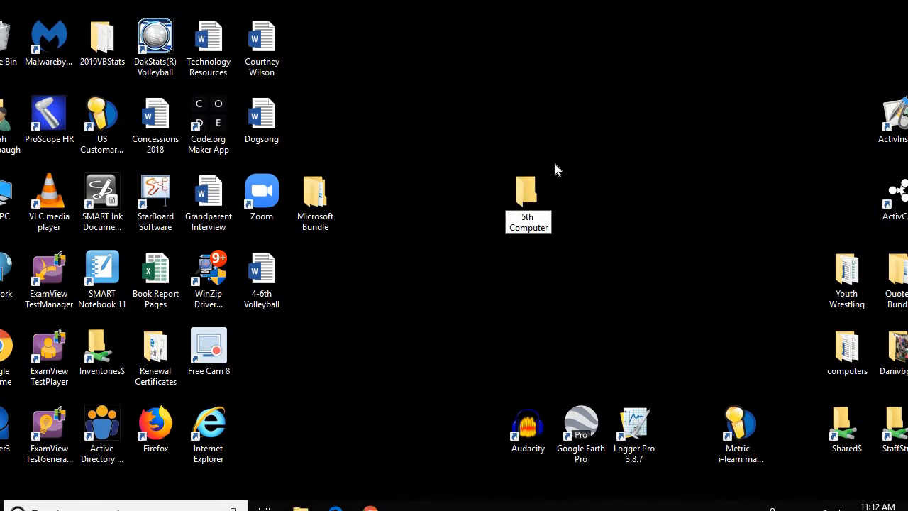
drag(552, 174, 679, 81)
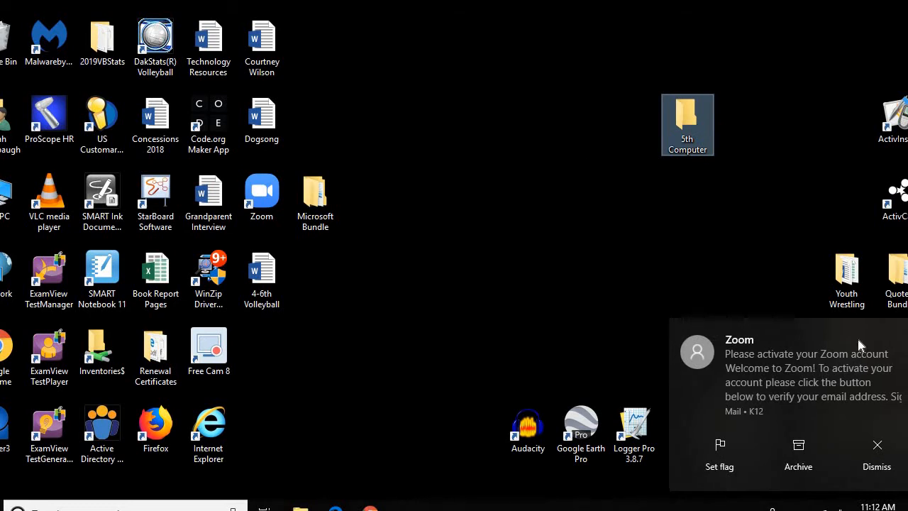
click(883, 454)
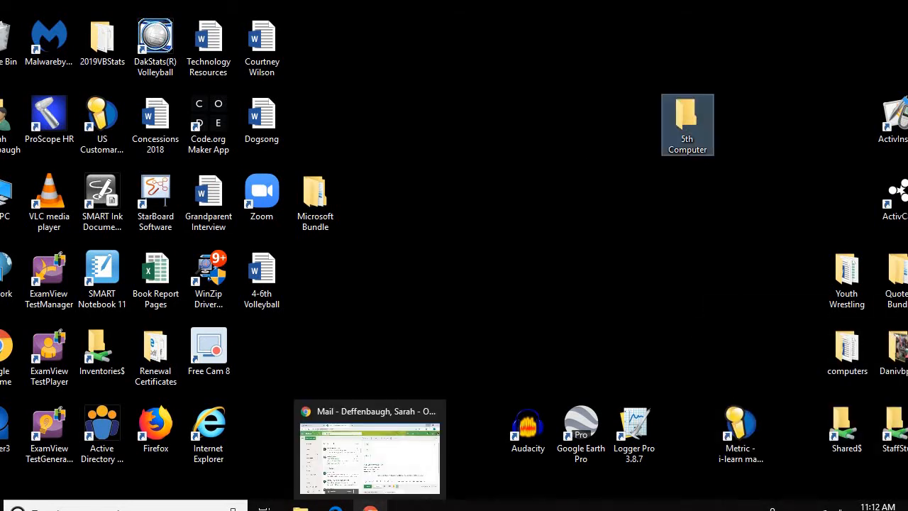
Switch to Outlook in Chrome and download the Word attachment from the "Microsoft Word Party Invitation- 5th Grade" email.
click(370, 506)
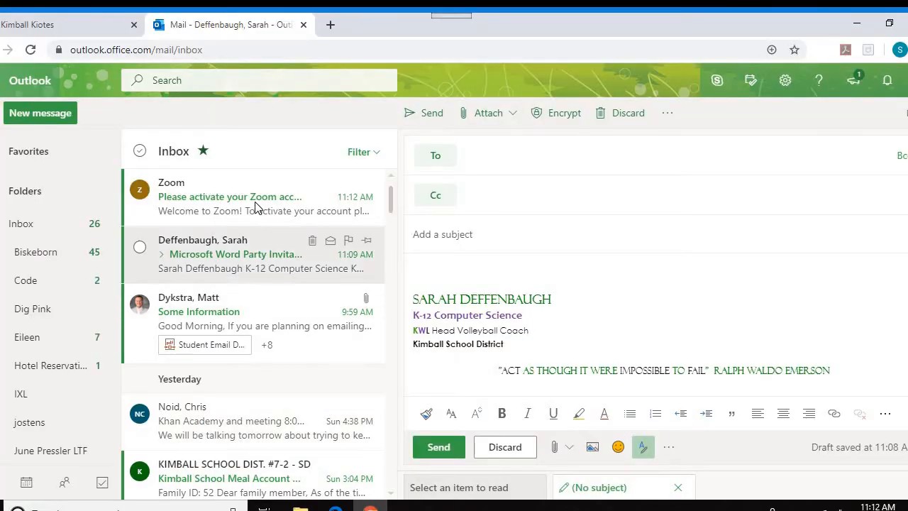
click(259, 263)
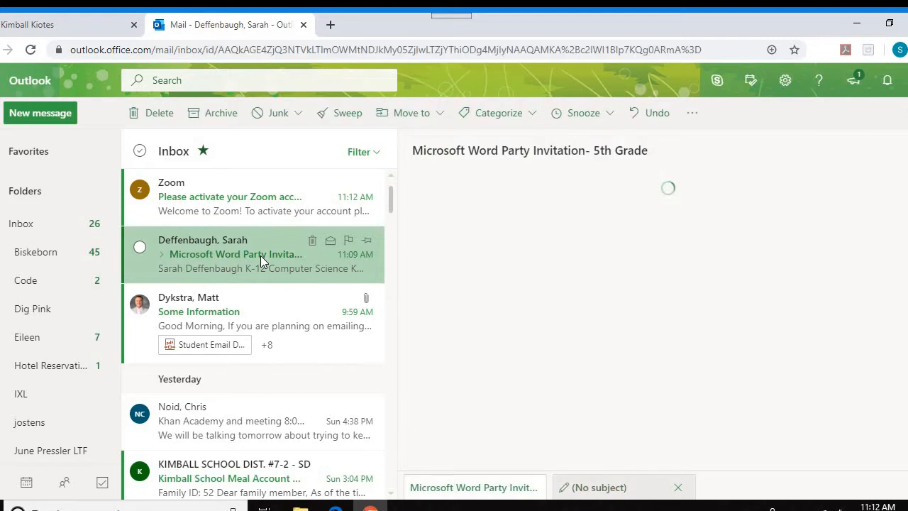
double_click(309, 264)
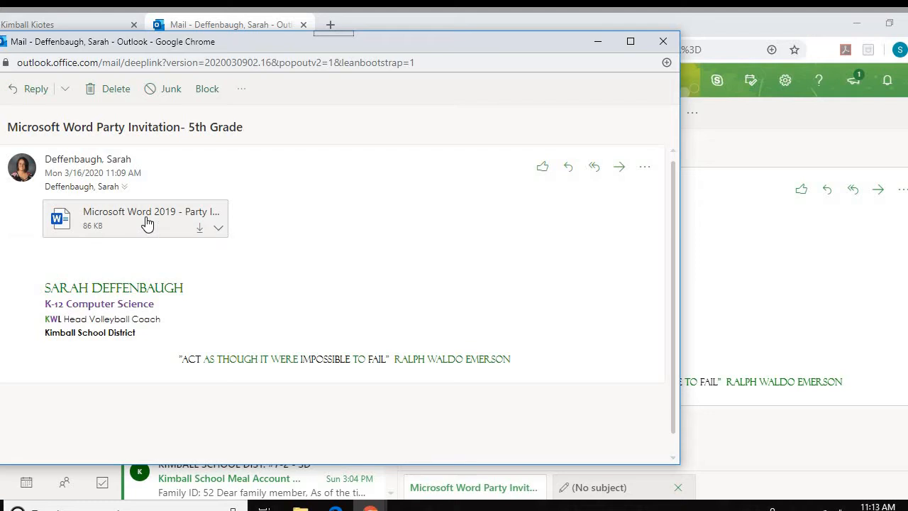
right_click(147, 224)
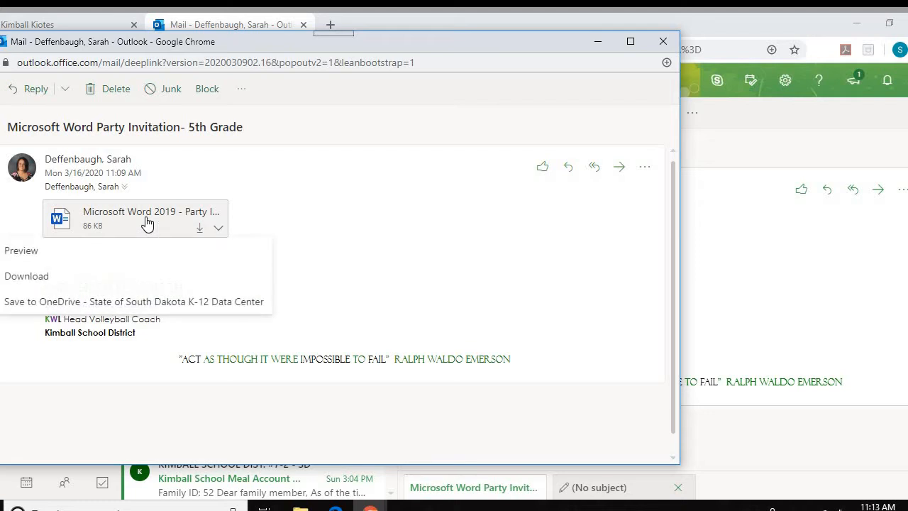
click(64, 276)
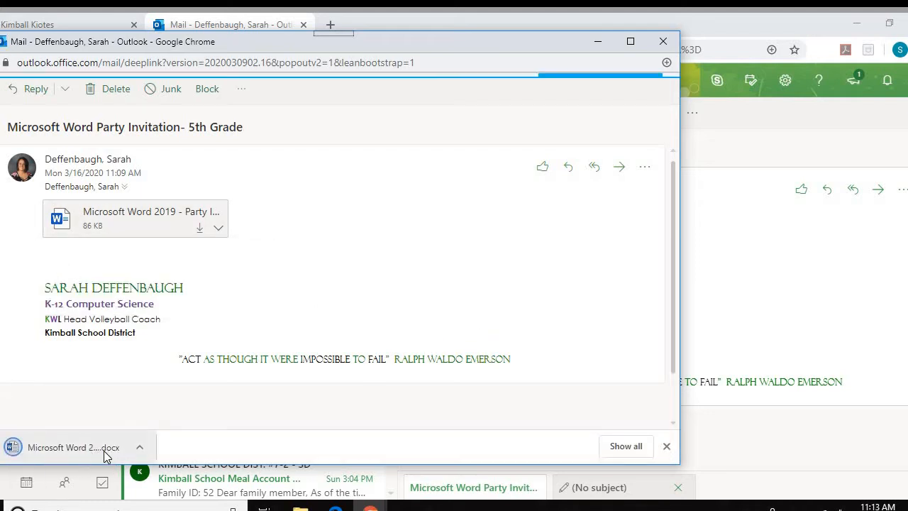
Open the downloaded Party Invitation document in Word and enable editing in a maximized window.
click(71, 447)
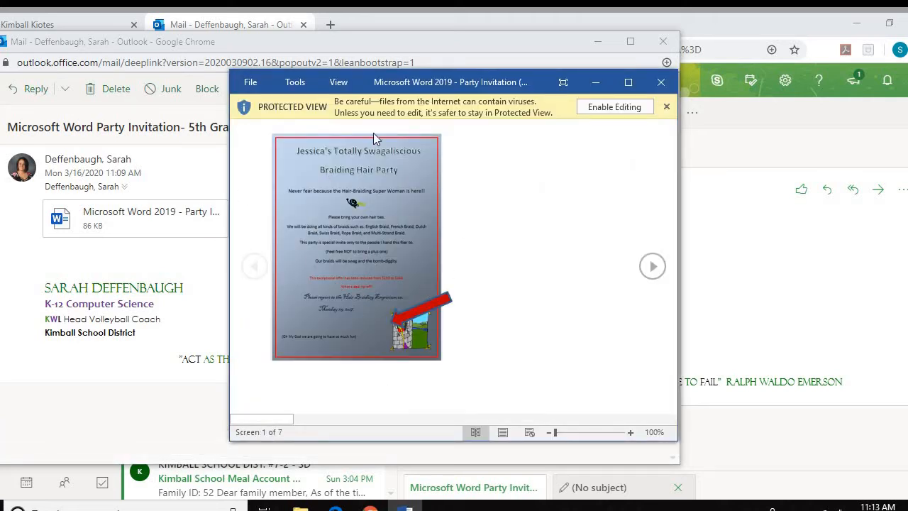
click(615, 108)
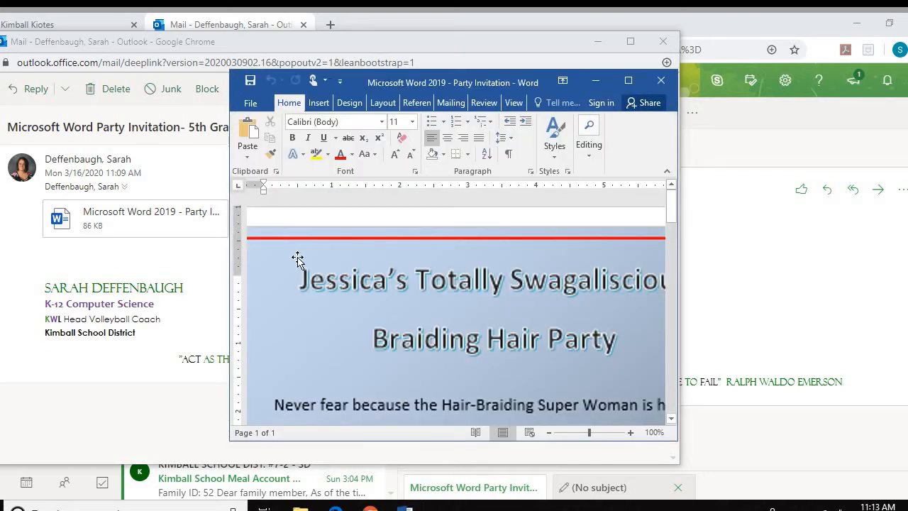
click(628, 80)
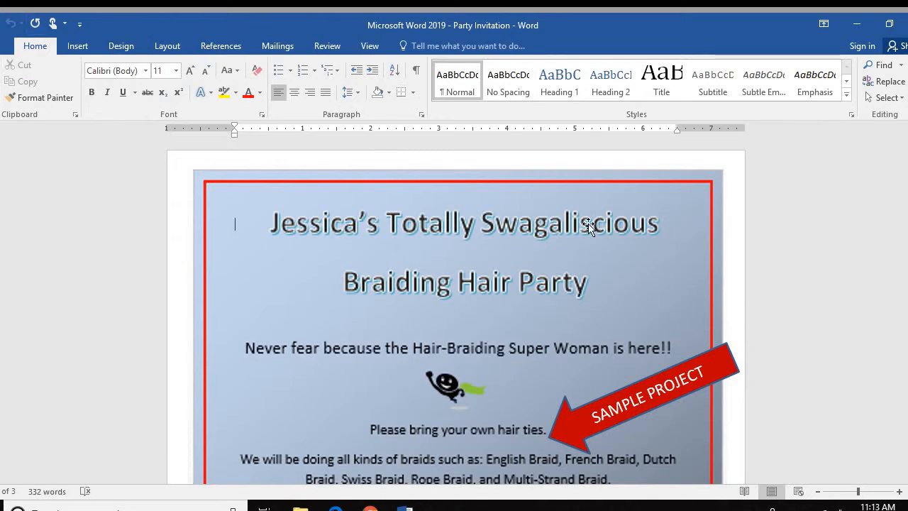
Restore the Word window from full size, then reposition and enlarge it so the whole ribbon and page width fit.
double_click(583, 28)
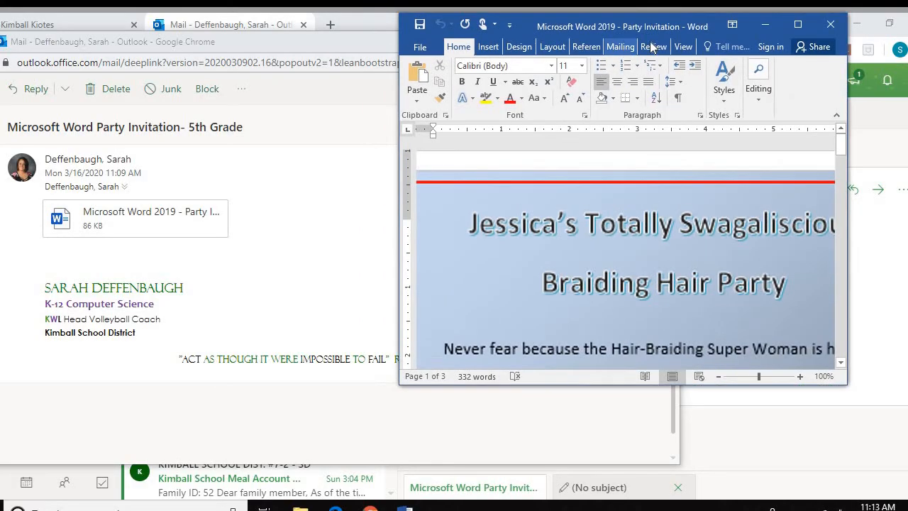
click(798, 25)
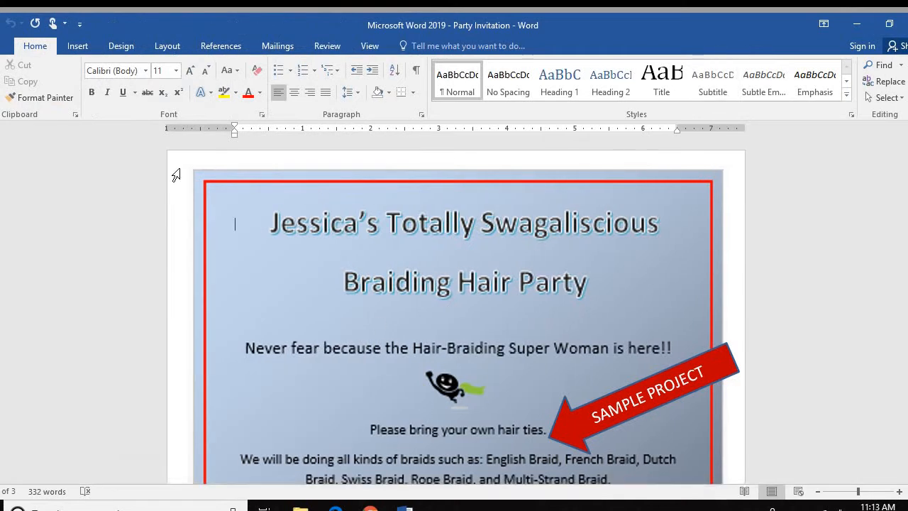
click(889, 23)
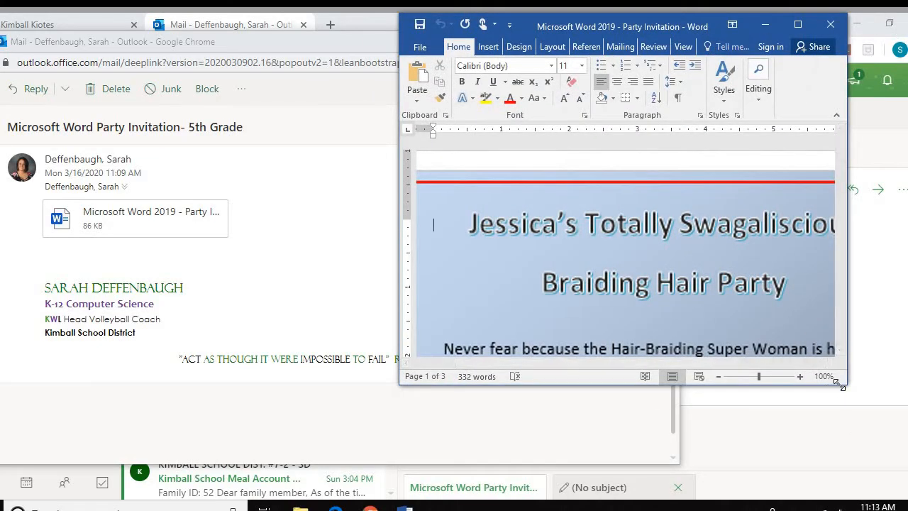
drag(846, 384, 907, 498)
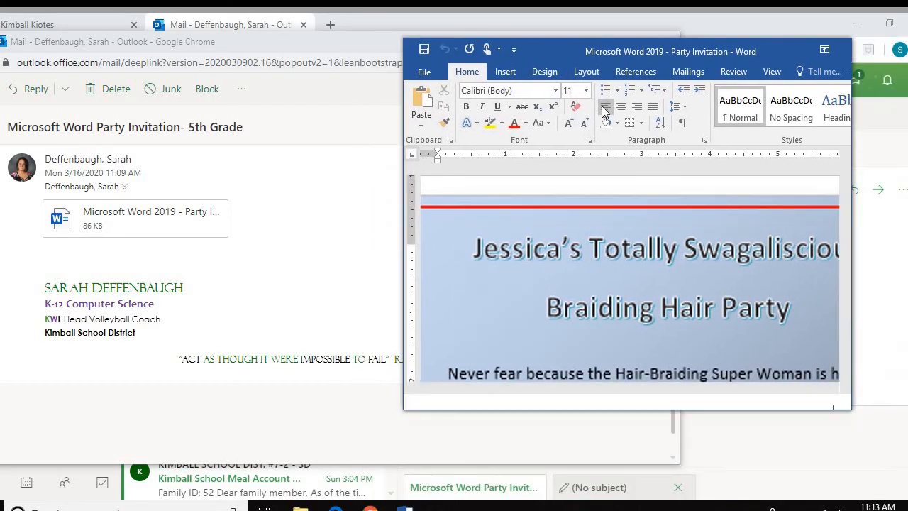
drag(604, 52, 219, 34)
drag(466, 389, 781, 499)
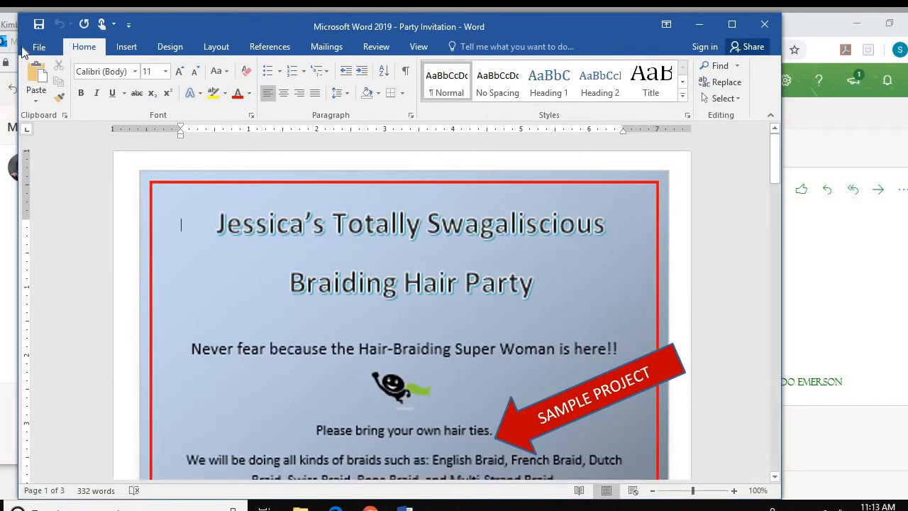
Save a copy of the document as "Microsoft Word 2019 - Party Invitation" in the desktop's "5th Computer" folder.
click(41, 50)
click(54, 191)
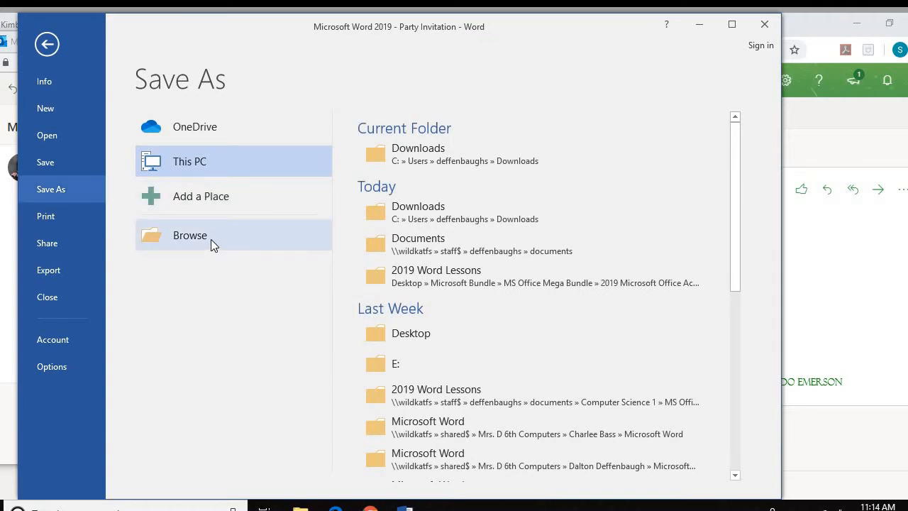
click(190, 235)
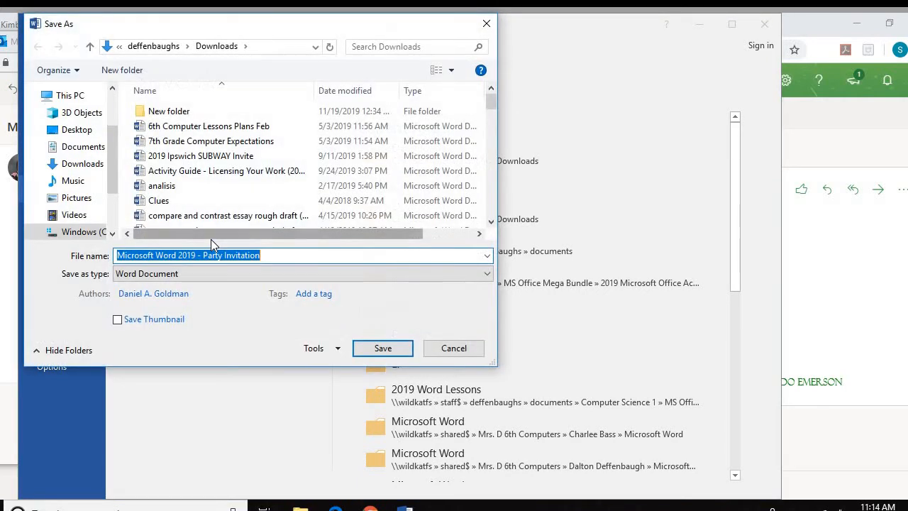
click(76, 131)
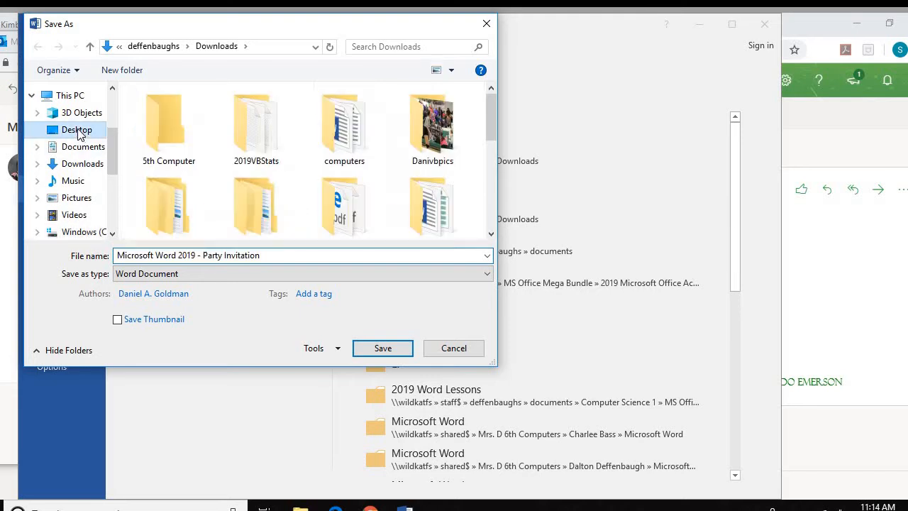
double_click(168, 127)
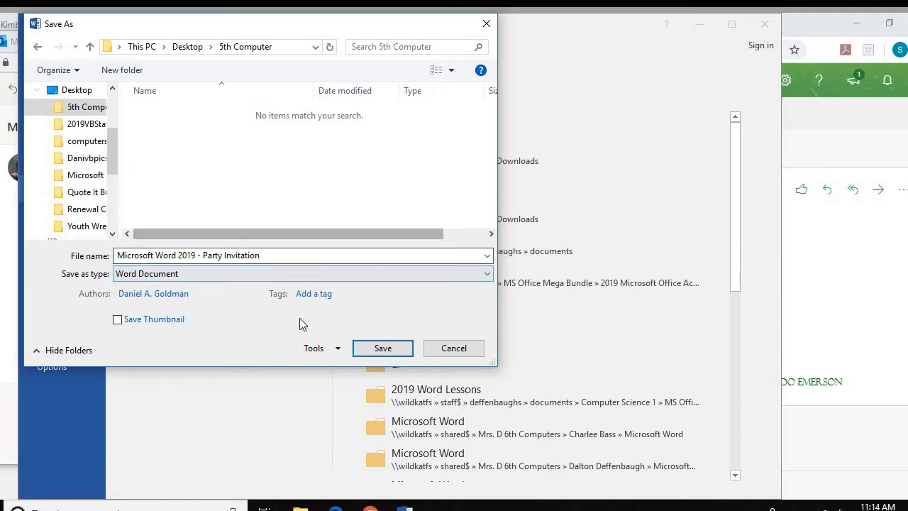
click(383, 348)
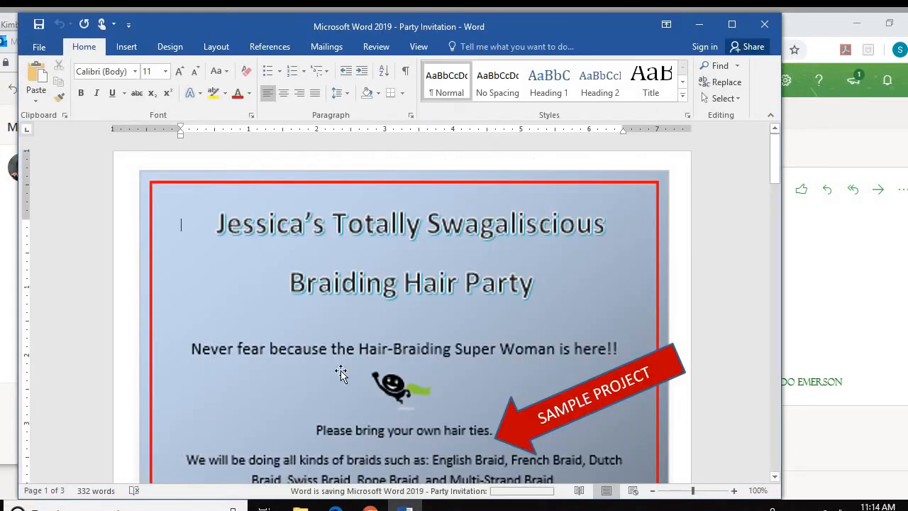
Close the Word document and the pop-out email, and minimize the browser to return to the desktop.
click(767, 27)
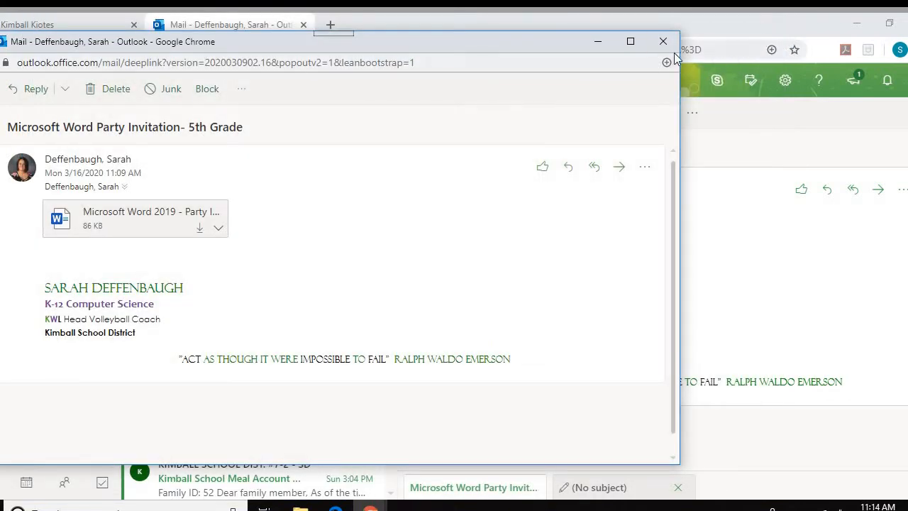
click(663, 41)
click(856, 24)
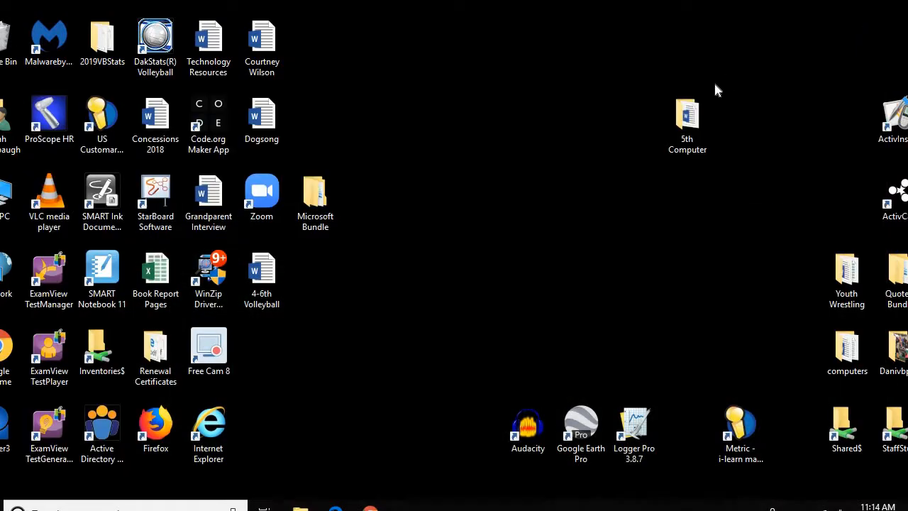
Open "Microsoft Word 2019 - Party Invitation" from the "5th Computer" desktop folder, maximize its window, and clear the printer notification.
double_click(687, 128)
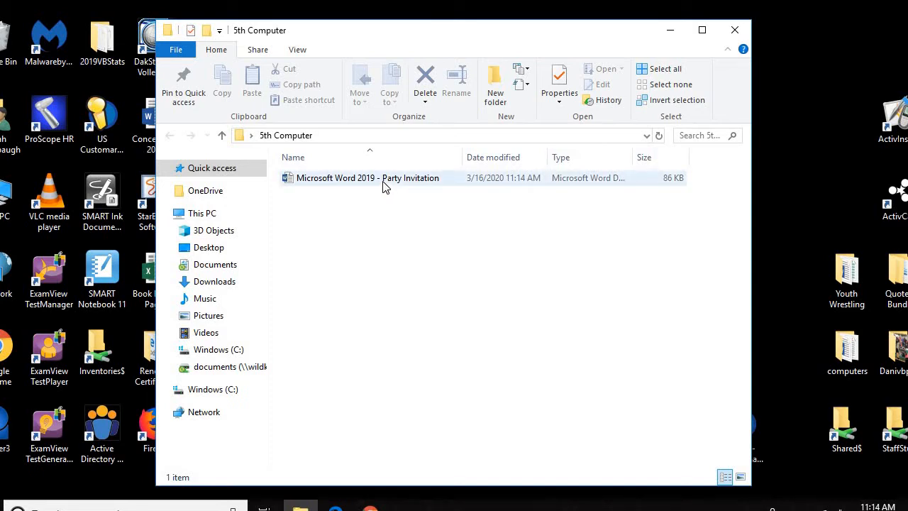
mouse_move(385, 186)
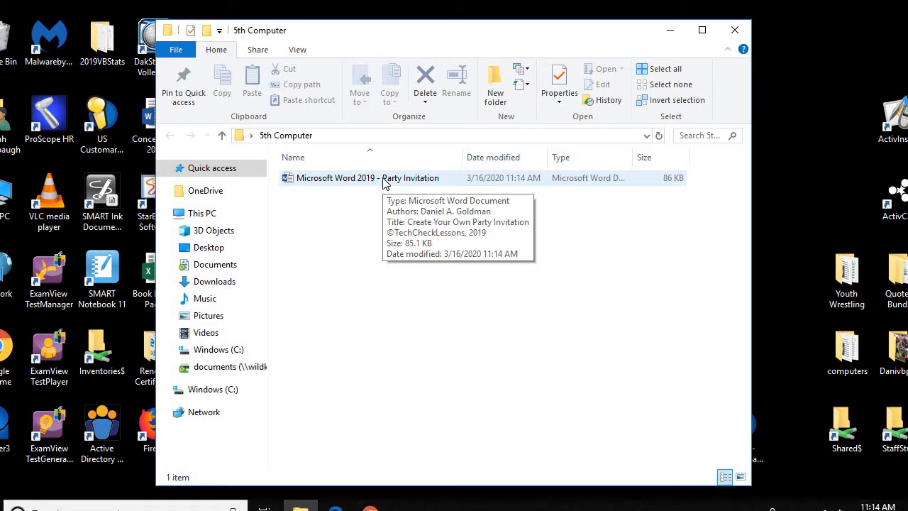
double_click(384, 179)
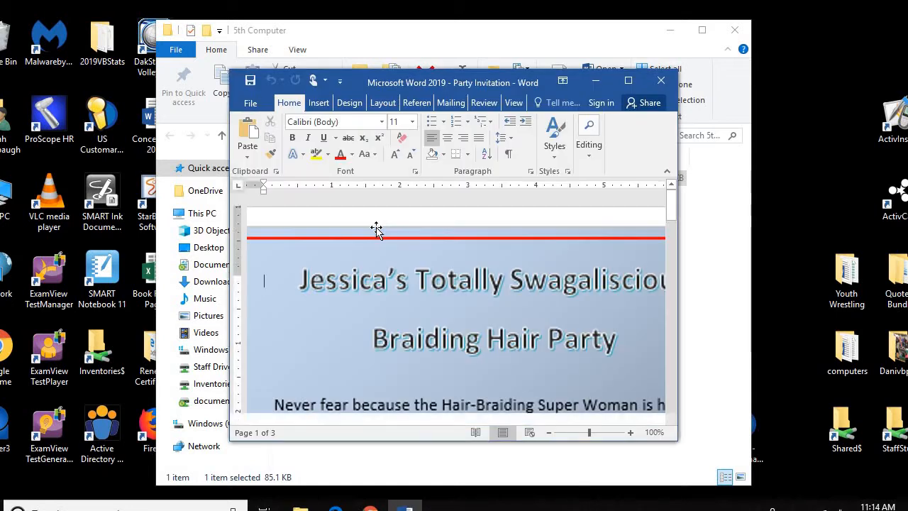
click(628, 80)
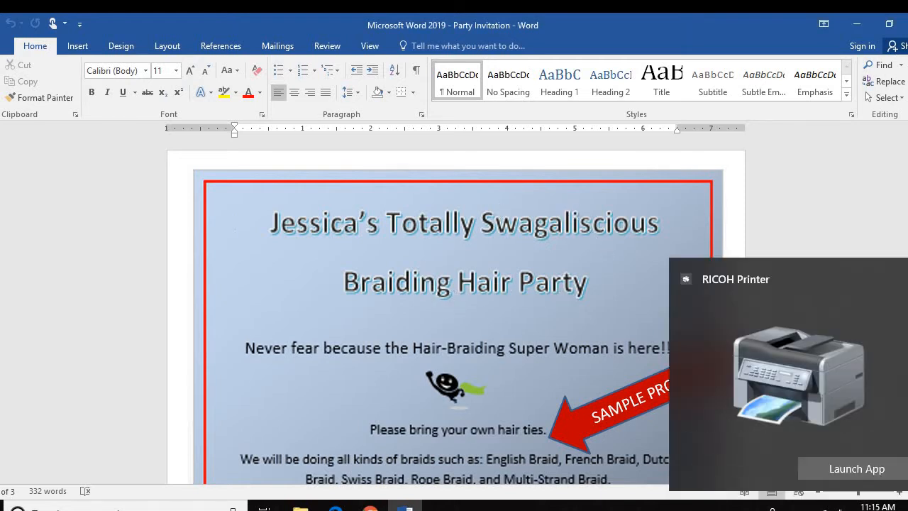
click(857, 468)
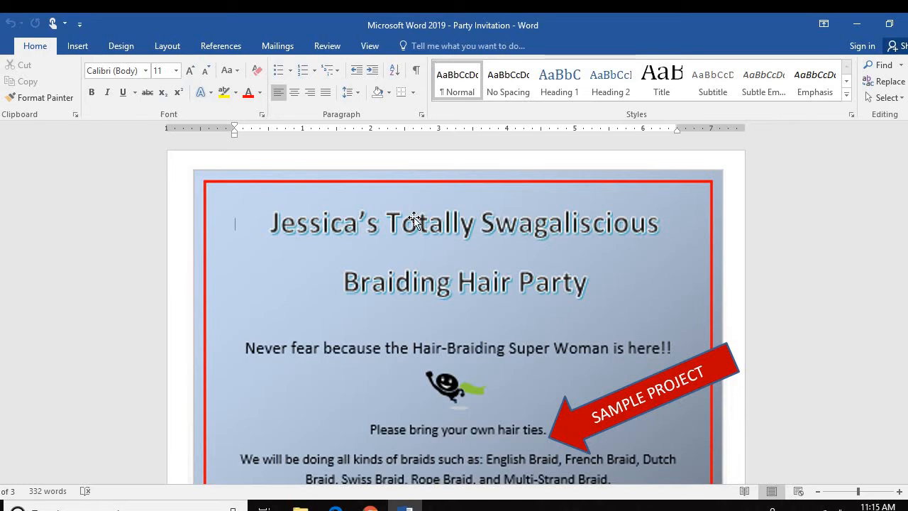
Examine the sample party invitation on the document's first page from the title to the closing text and picture.
scroll(243, 255, down, 10)
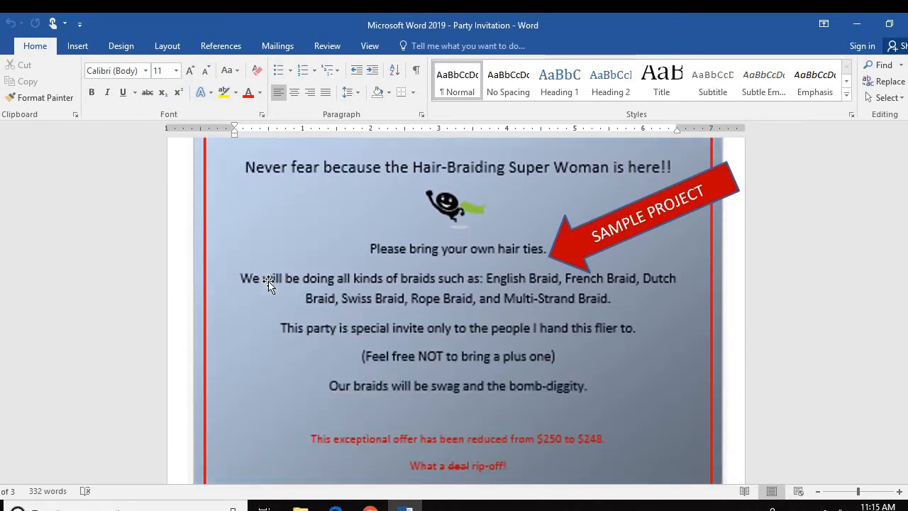
scroll(408, 413, down, 3)
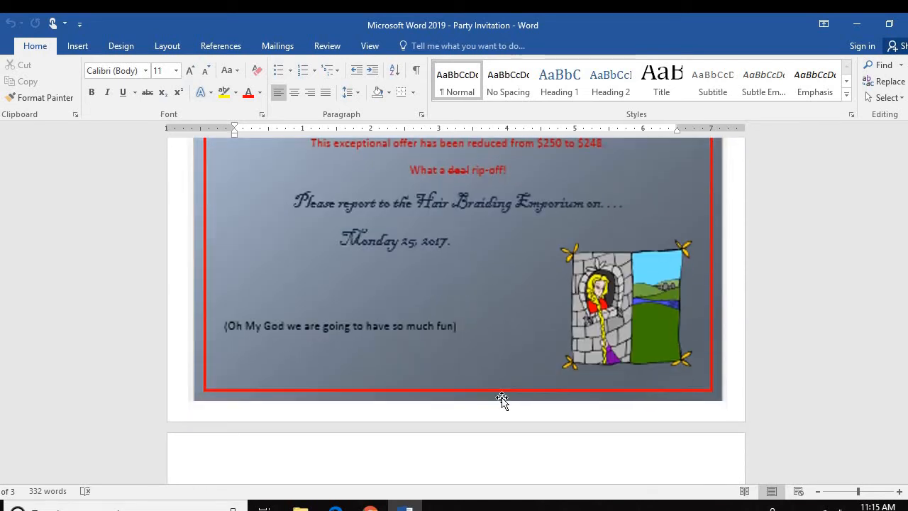
scroll(502, 399, up, 8)
scroll(502, 398, up, 4)
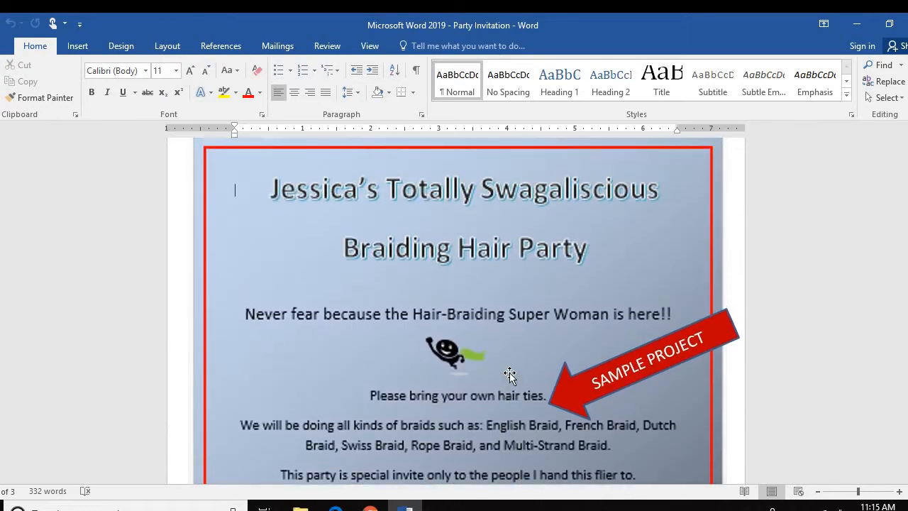
Examine the sample invitation again, from the WordArt title through the body text and offer lines to the closing picture.
scroll(511, 368, down, 3)
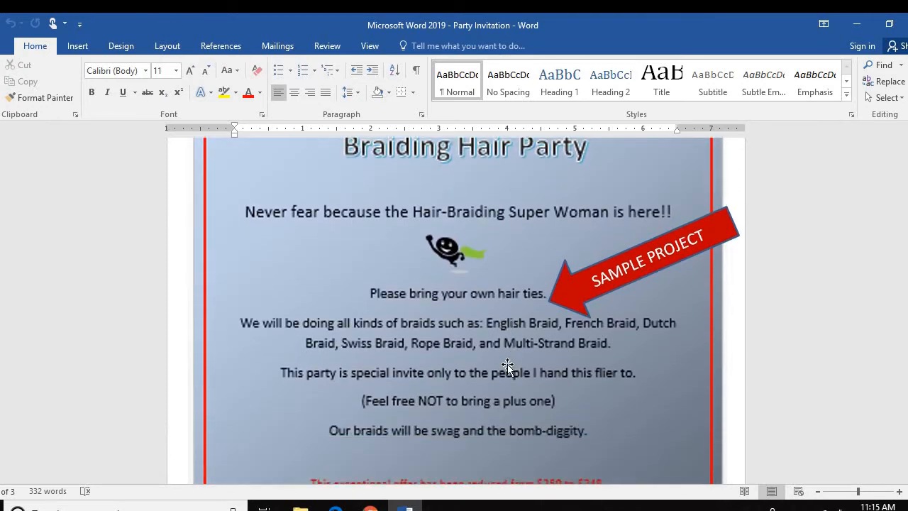
scroll(508, 364, down, 1)
scroll(507, 364, up, 1)
scroll(507, 364, down, 2)
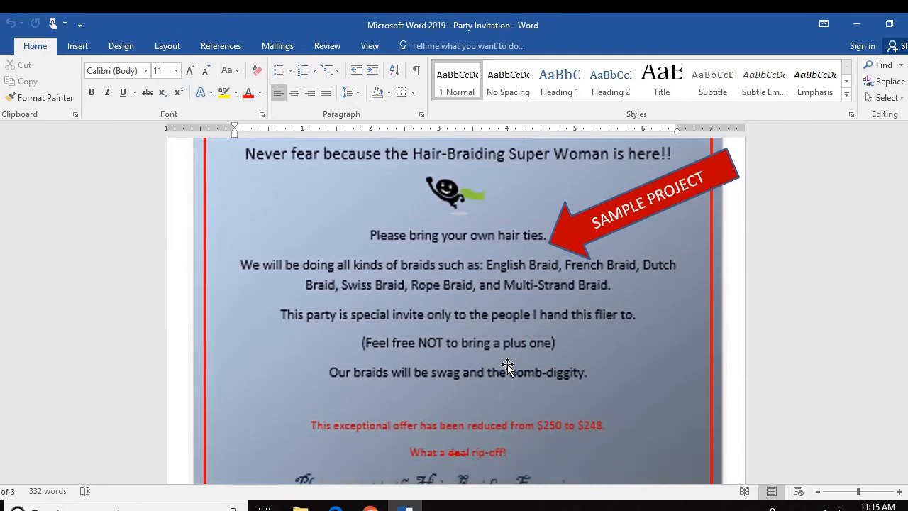
scroll(507, 364, down, 3)
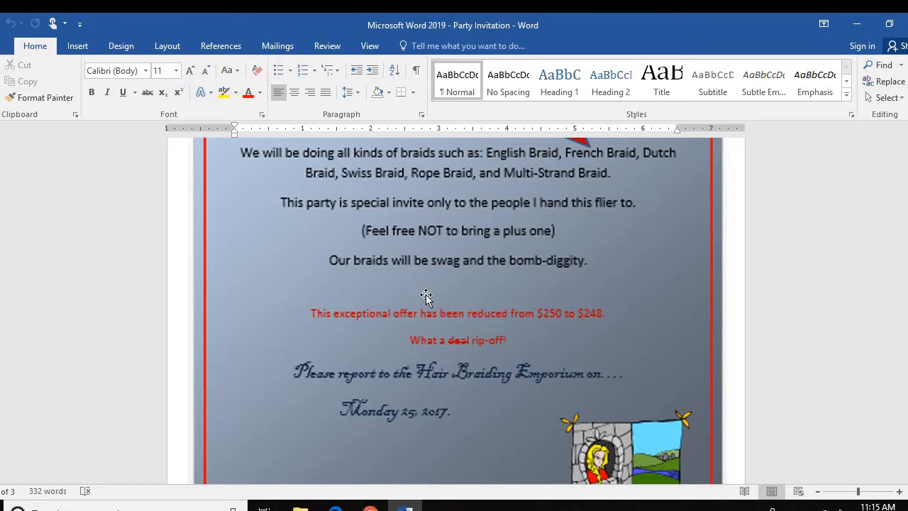
scroll(496, 288, up, 5)
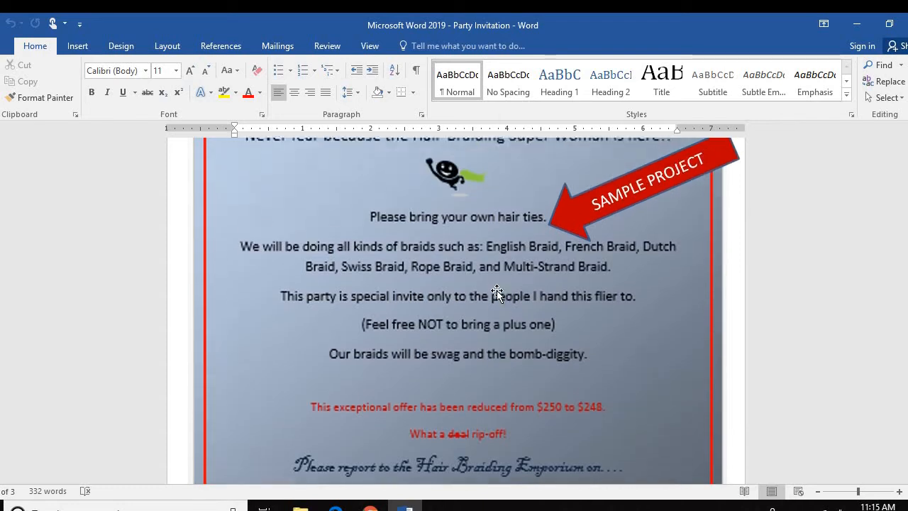
scroll(498, 291, up, 3)
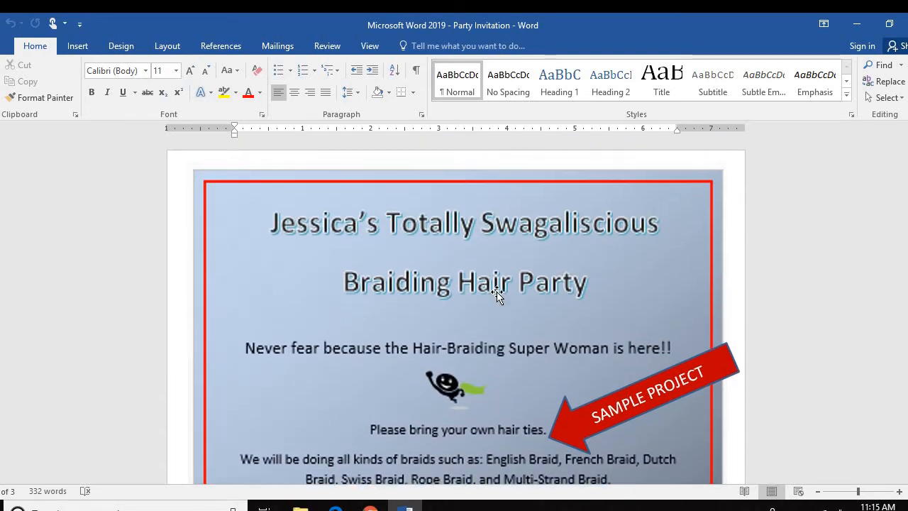
scroll(500, 295, down, 2)
scroll(507, 250, up, 2)
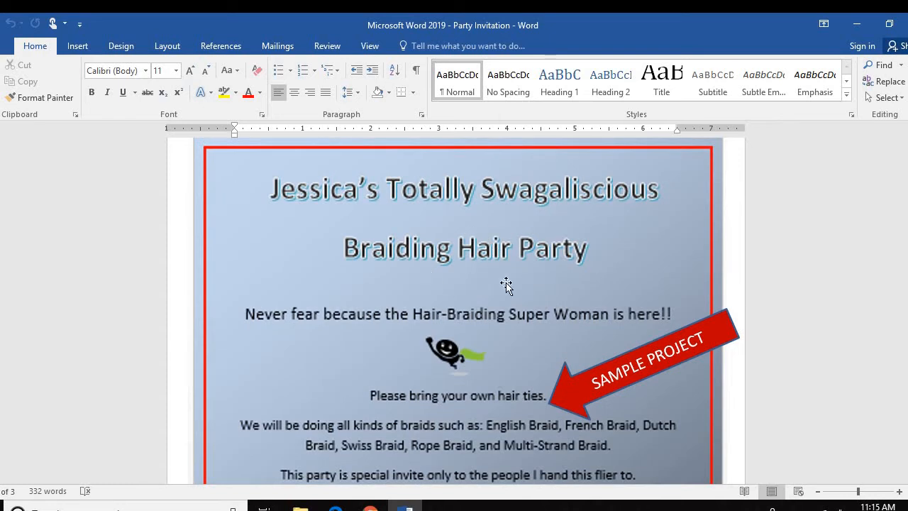
scroll(521, 291, down, 5)
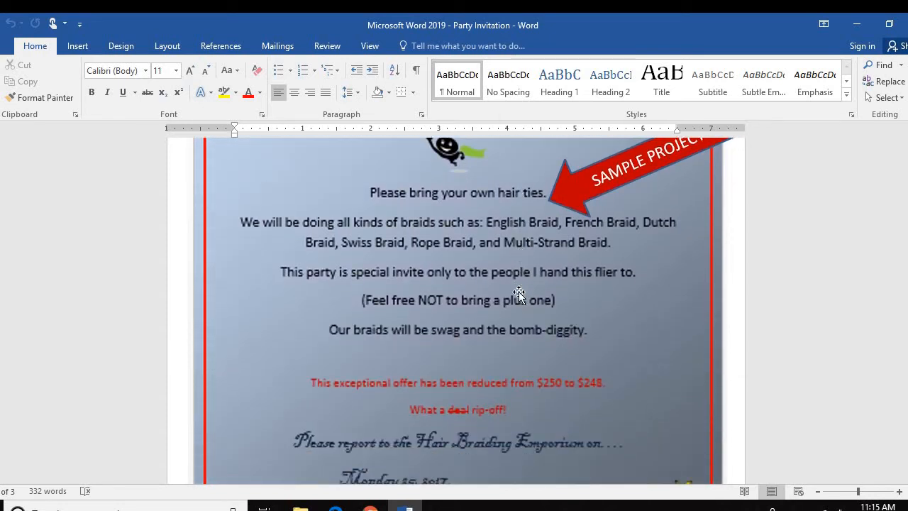
scroll(518, 297, down, 12)
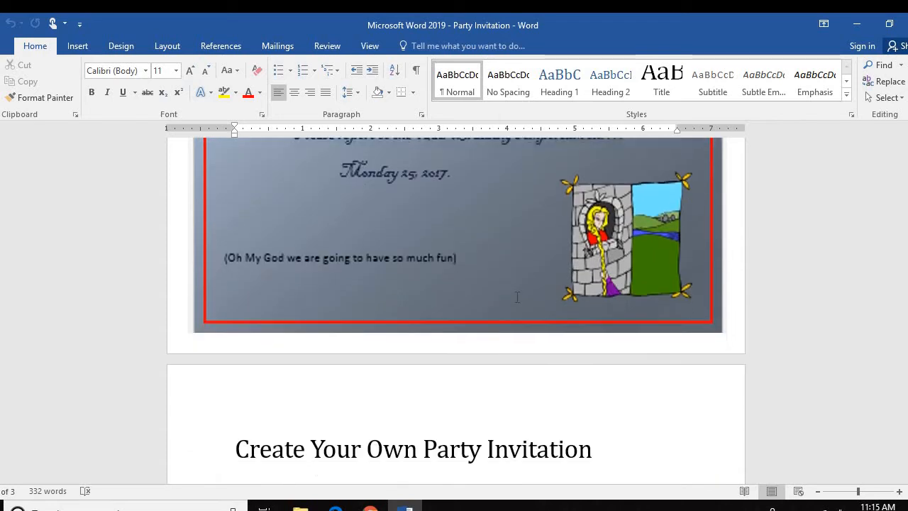
Read the "Create Your Own Party Invitation" introduction and the list of skills taught on the second page.
scroll(517, 297, down, 3)
scroll(517, 297, up, 2)
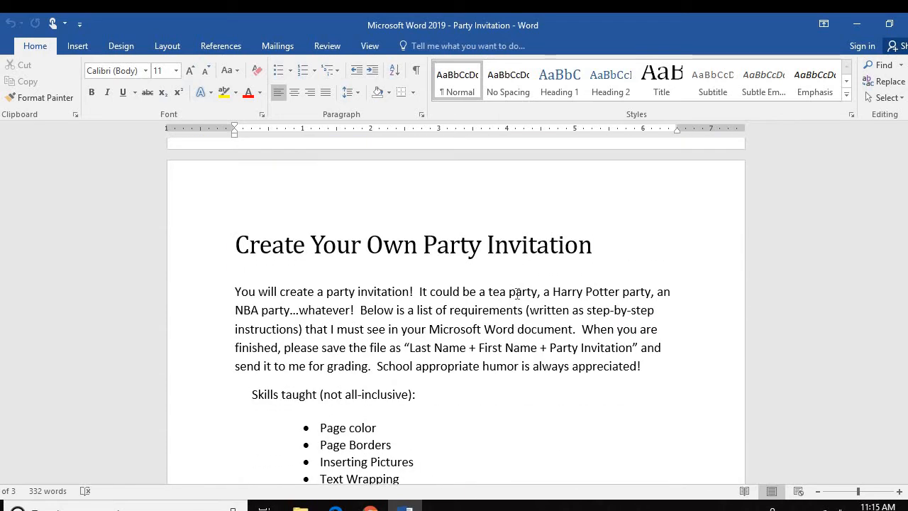
scroll(517, 296, down, 2)
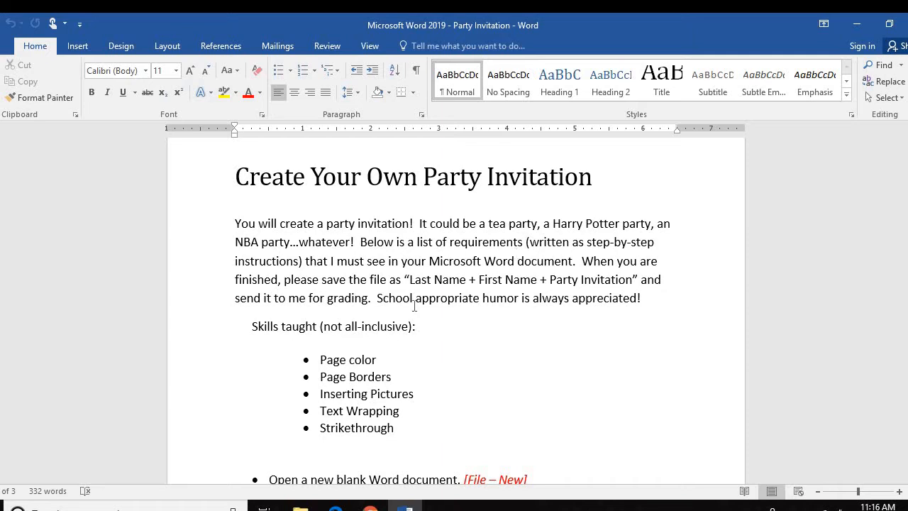
scroll(508, 340, down, 2)
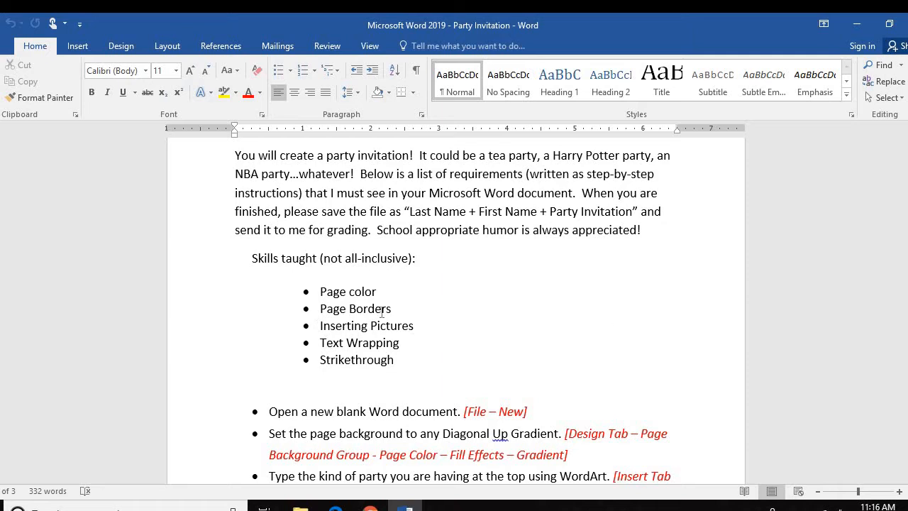
scroll(437, 301, down, 2)
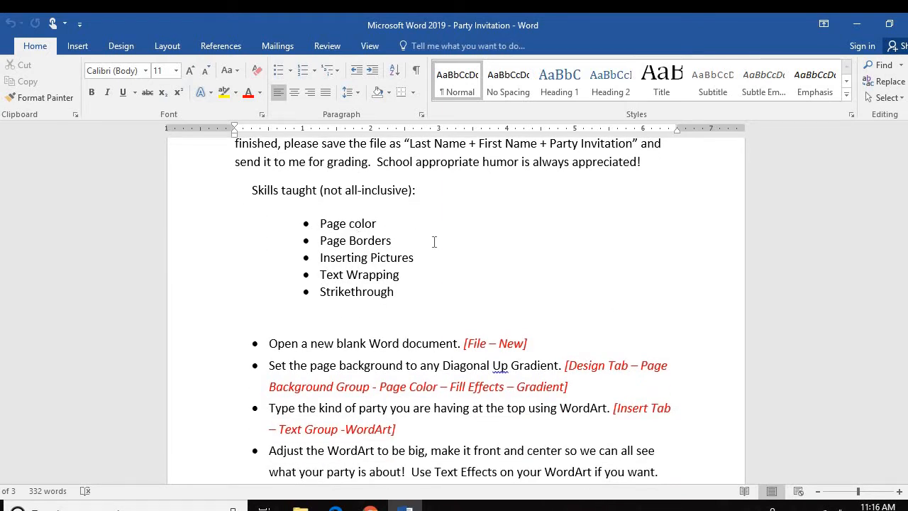
Compare the Page color and Page Borders skills with the sample invitation's gradient background and red border.
scroll(439, 243, up, 20)
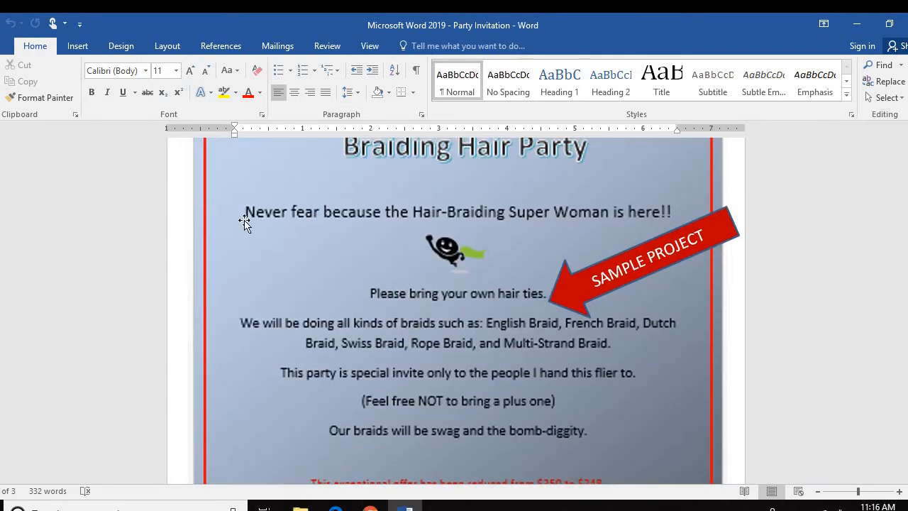
scroll(584, 316, down, 20)
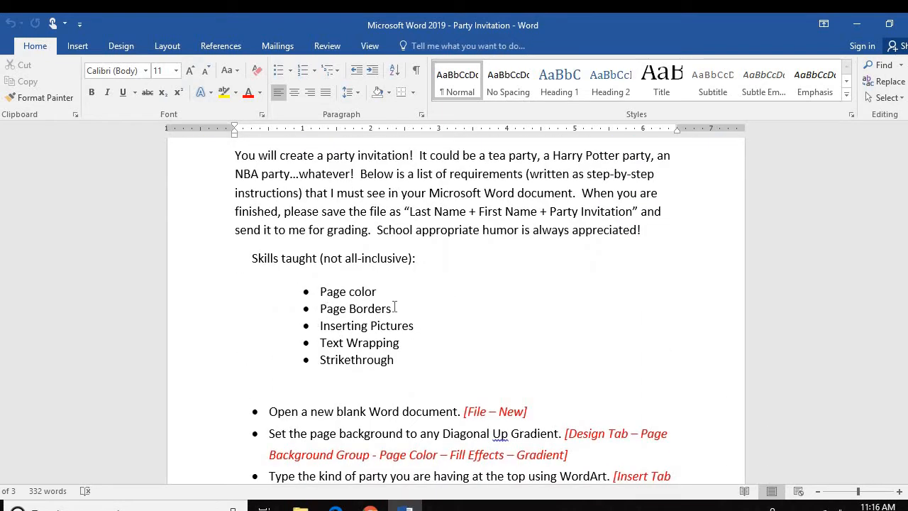
scroll(539, 317, up, 10)
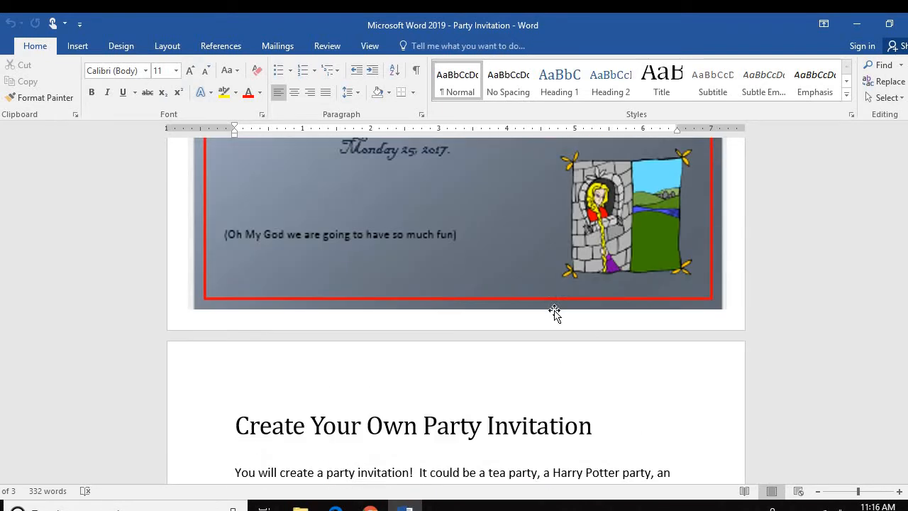
scroll(255, 290, up, 8)
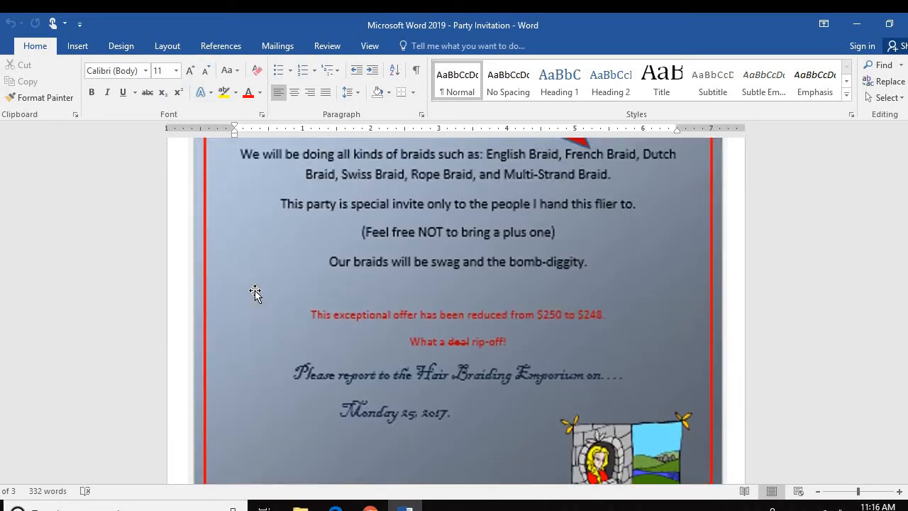
scroll(297, 227, up, 1)
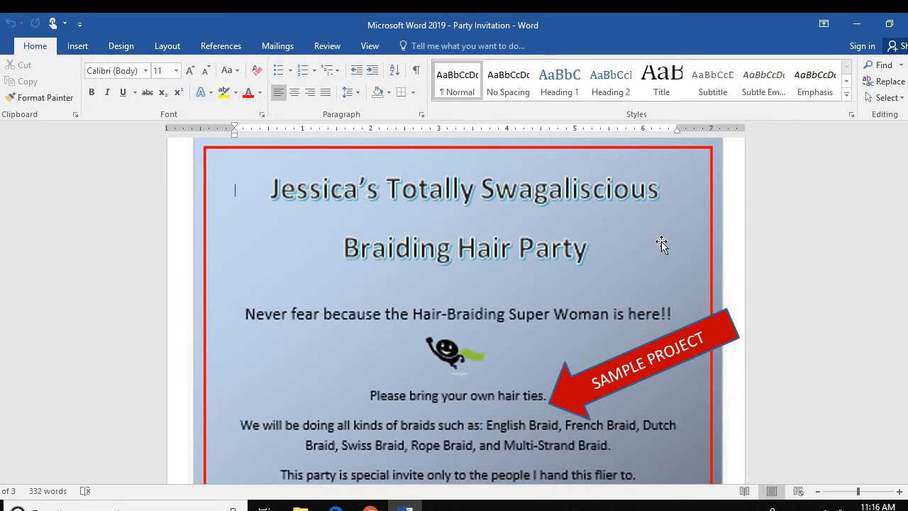
scroll(661, 241, down, 8)
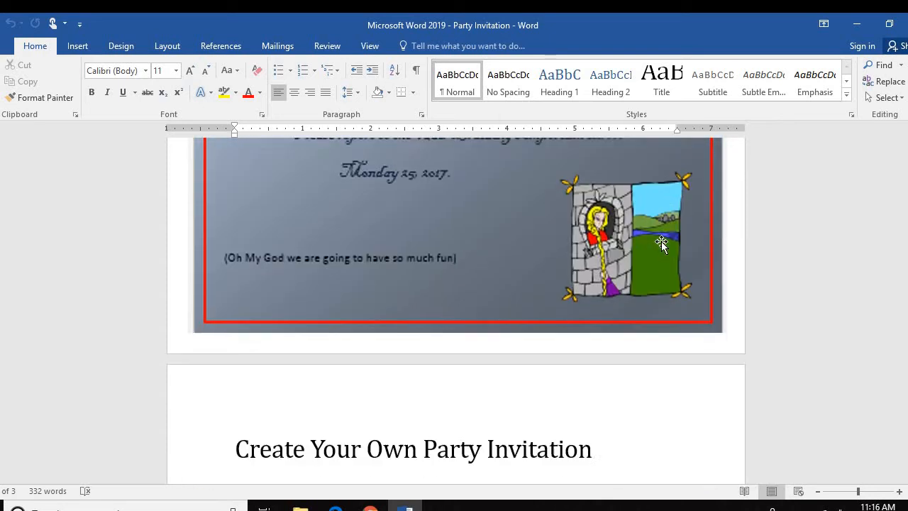
scroll(662, 241, down, 5)
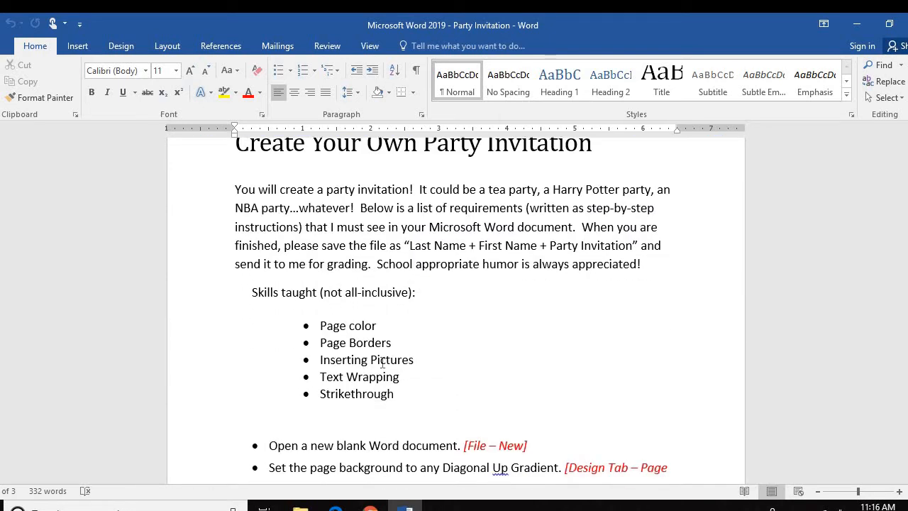
Select the sample invitation image and compare its pictures with the Inserting Pictures skill in the list.
scroll(537, 369, up, 6)
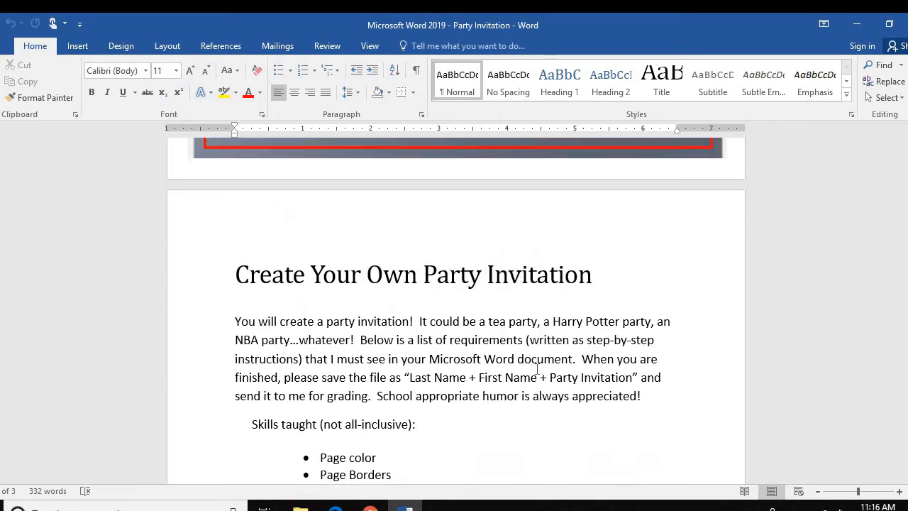
scroll(609, 376, up, 1)
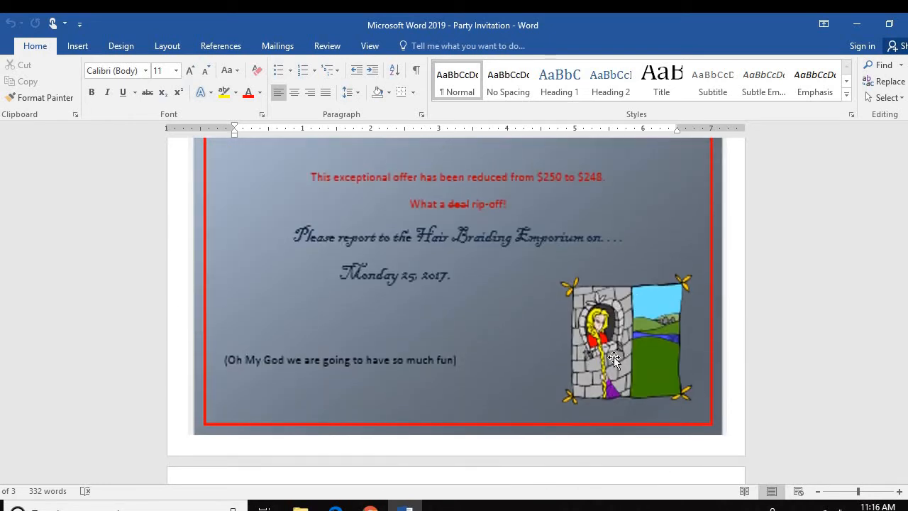
click(624, 348)
scroll(625, 351, up, 8)
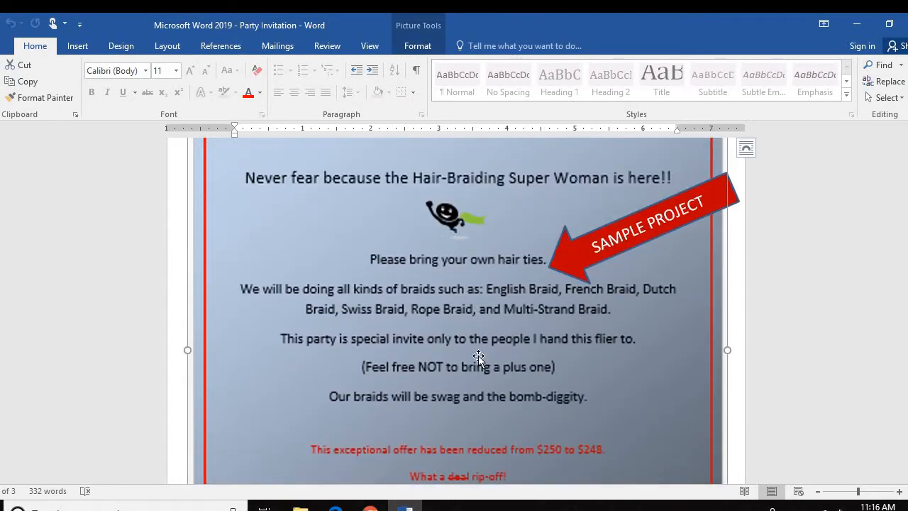
scroll(475, 362, down, 1)
scroll(476, 363, down, 15)
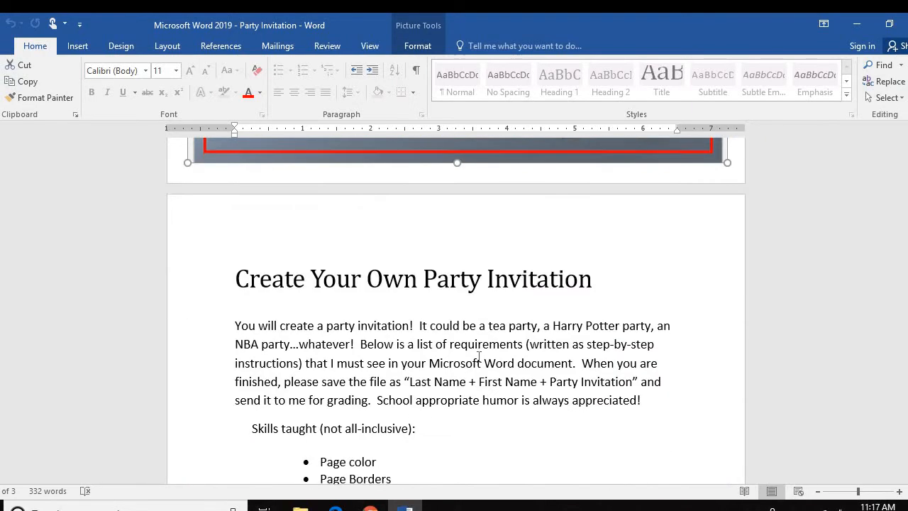
scroll(479, 357, down, 1)
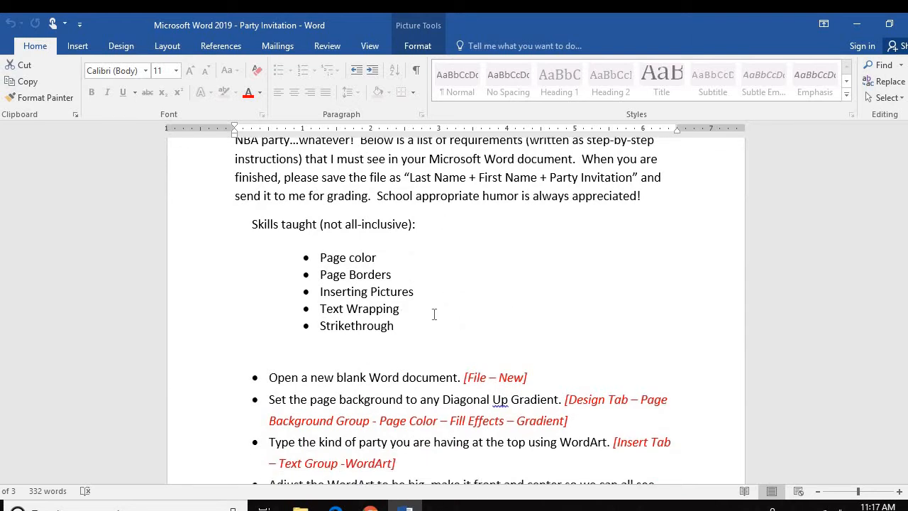
Check the closing picture's placement against the Text Wrapping skill, and look over the second page's instructions and skills list.
scroll(494, 305, up, 11)
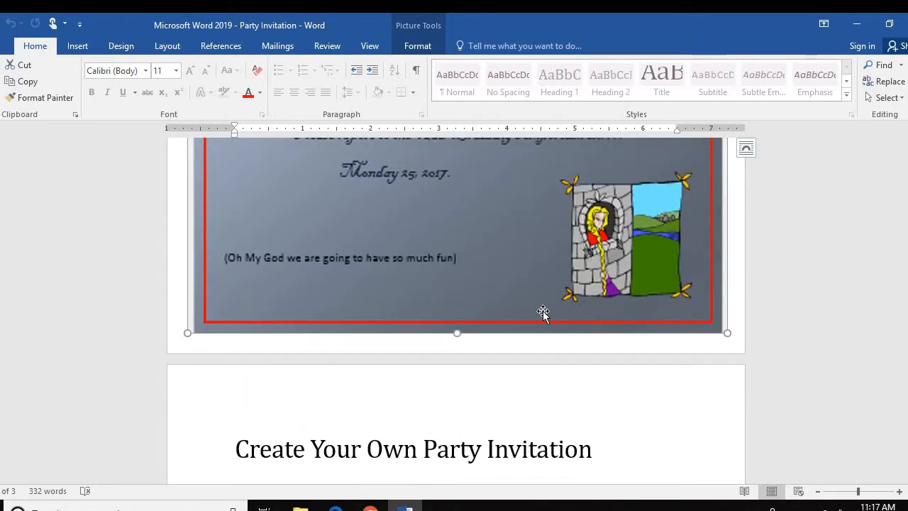
scroll(549, 302, down, 8)
scroll(549, 301, down, 12)
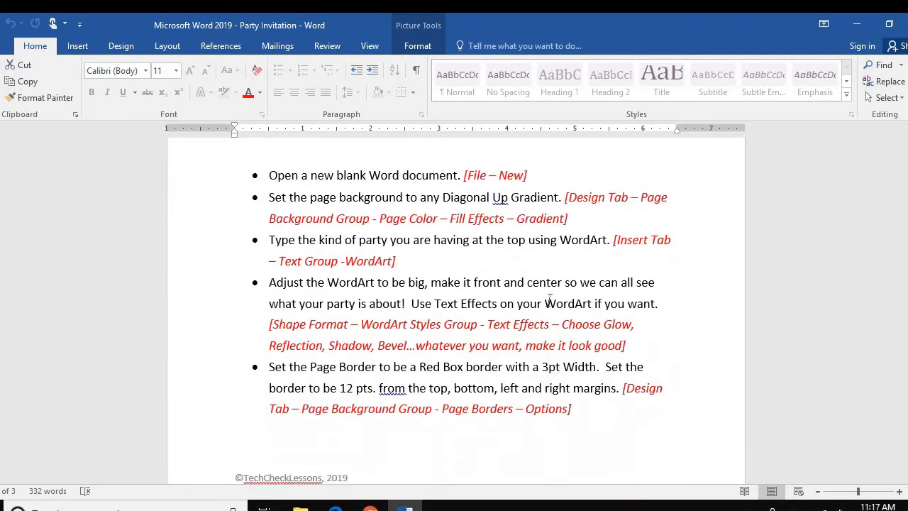
scroll(550, 301, up, 5)
scroll(550, 301, up, 4)
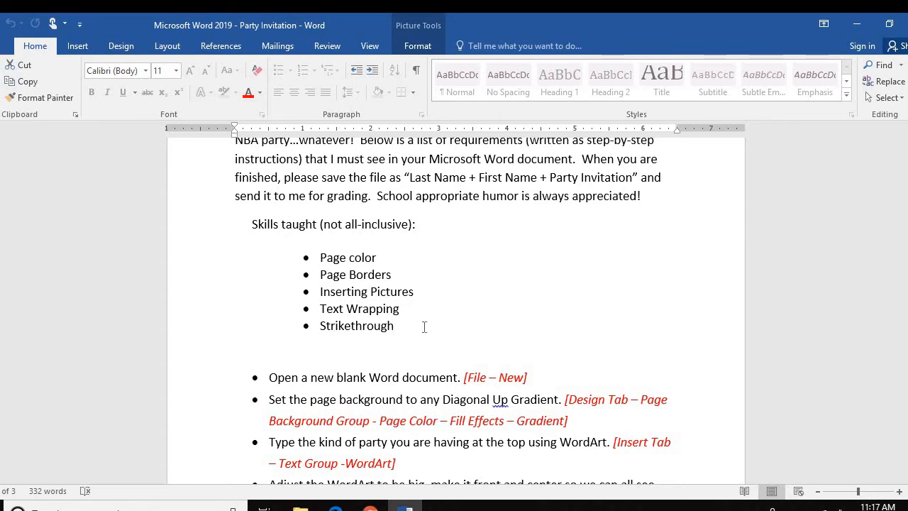
scroll(433, 330, up, 4)
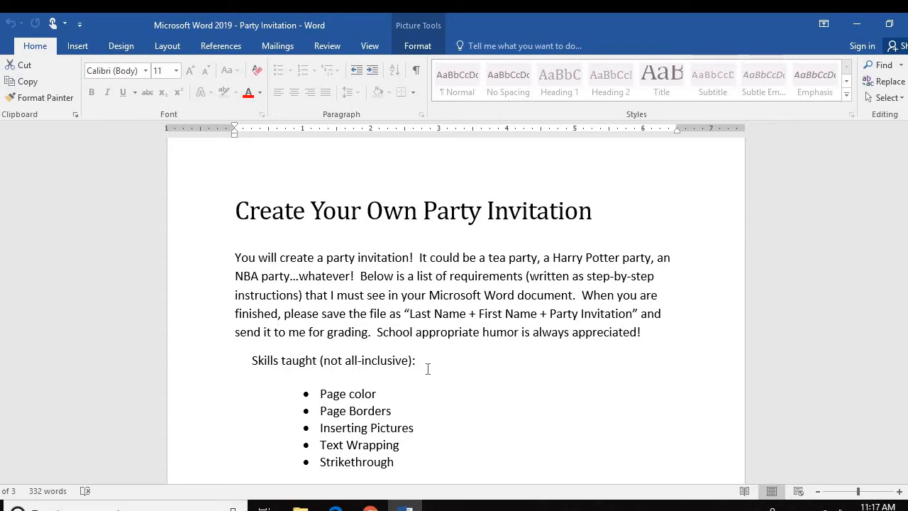
Look over the sample invitation for the struck-through word in the red offer text and the remaining formatting up to the title.
scroll(426, 359, up, 3)
scroll(400, 361, up, 8)
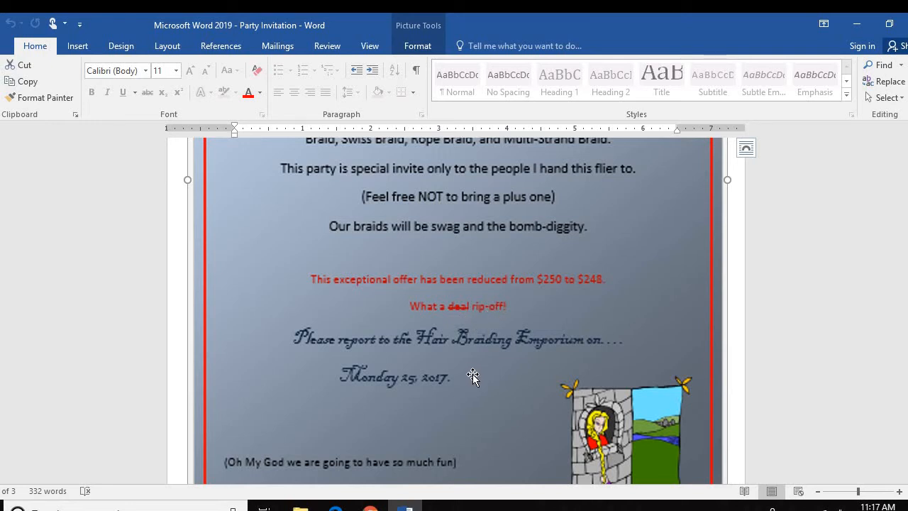
scroll(473, 373, down, 4)
scroll(473, 374, up, 10)
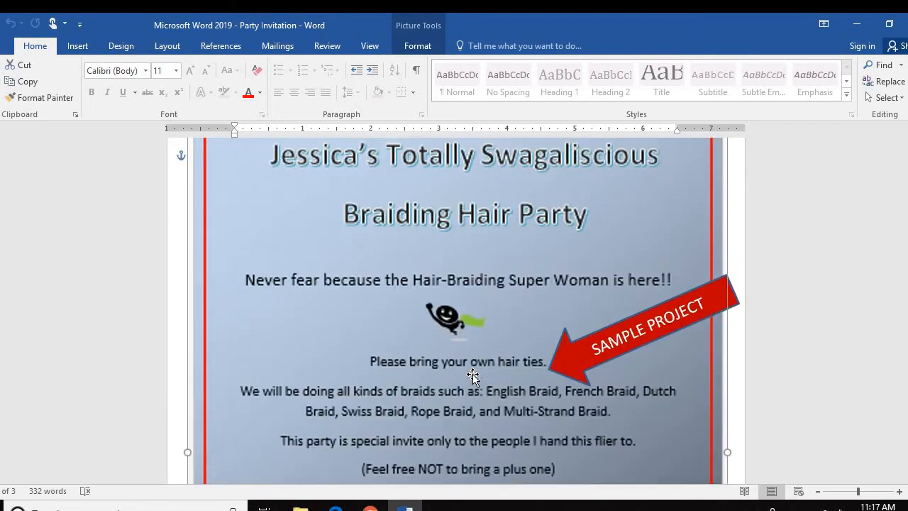
scroll(472, 374, down, 4)
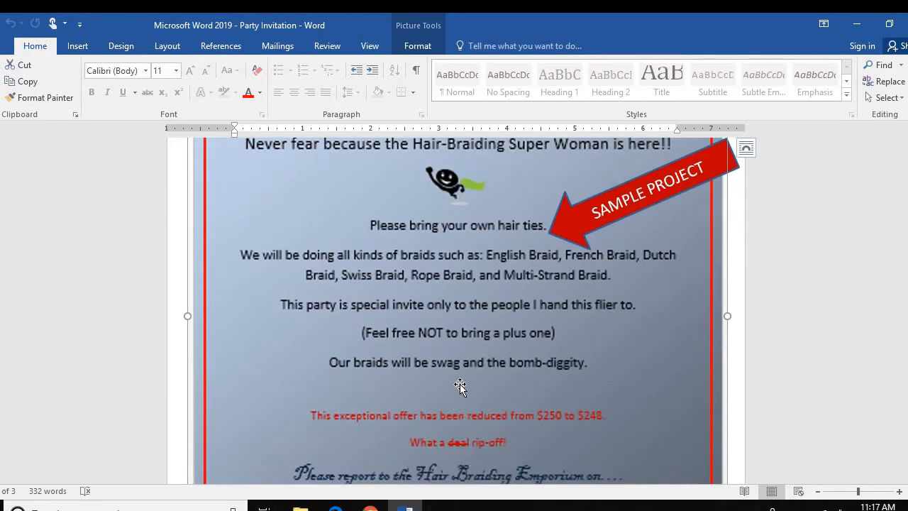
scroll(460, 385, up, 6)
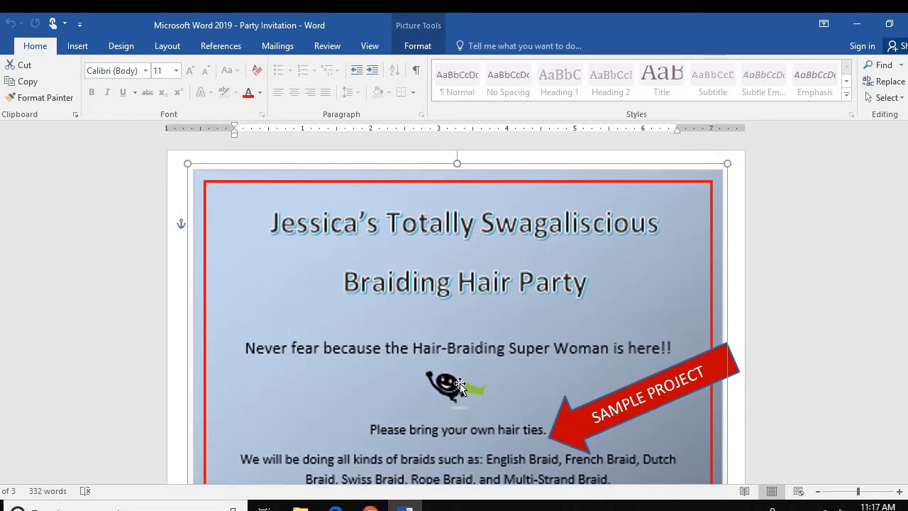
Review the assignment's step-by-step requirements, from opening a new blank document to setting the page border.
scroll(460, 386, down, 20)
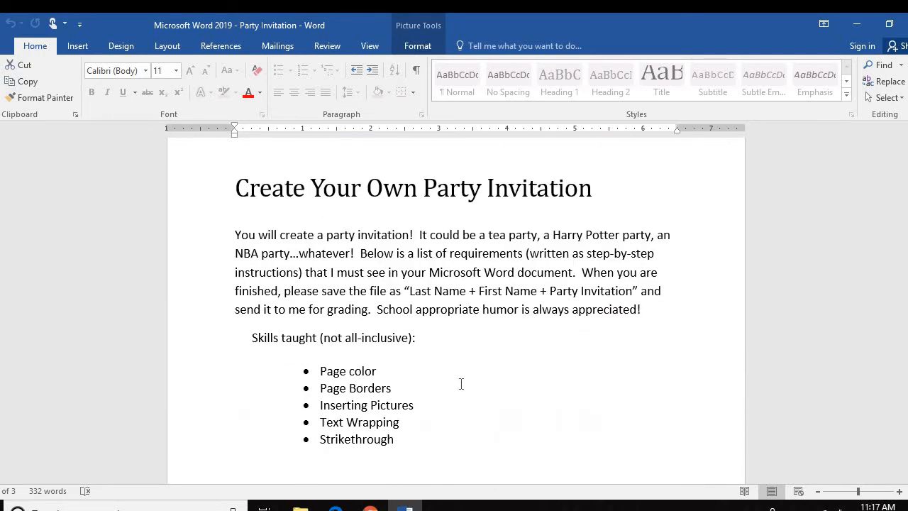
scroll(461, 384, down, 2)
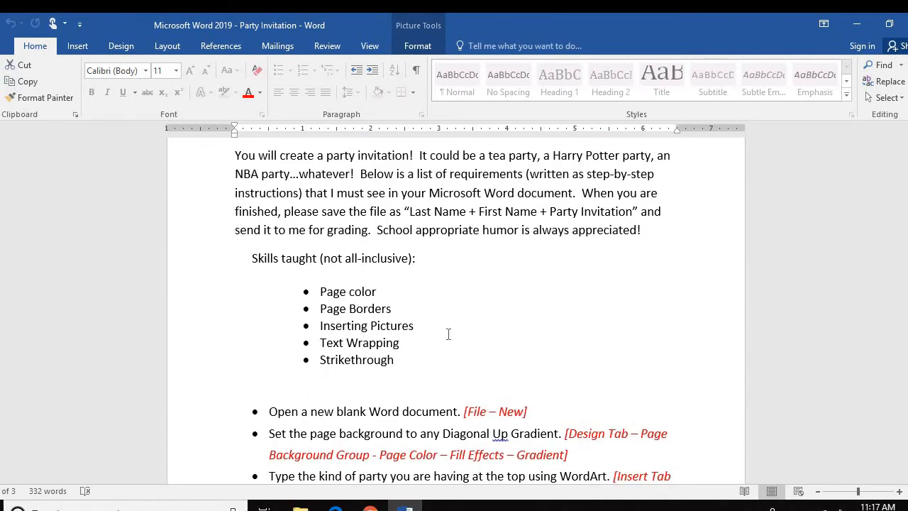
scroll(475, 345, down, 4)
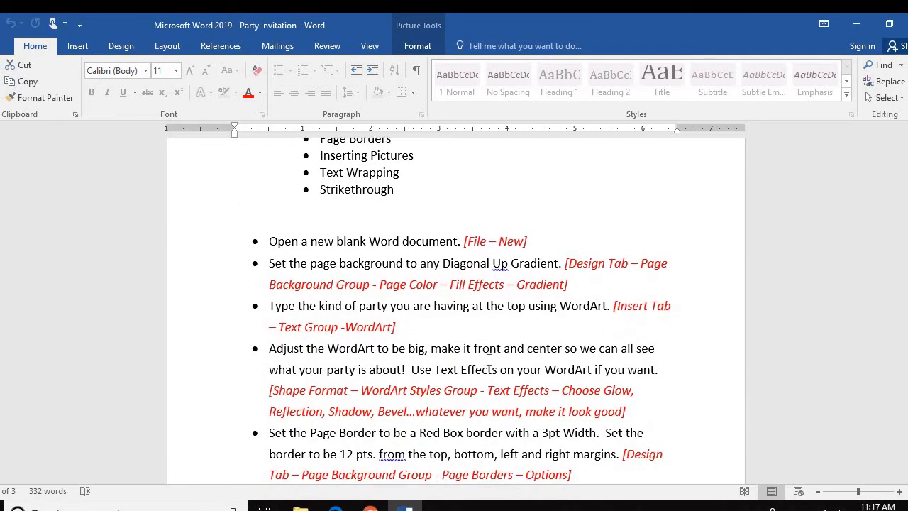
Finish reading the assignment steps, minimise the assignment and its folder window, and open a new blank Word document in a maximised window.
scroll(543, 372, down, 4)
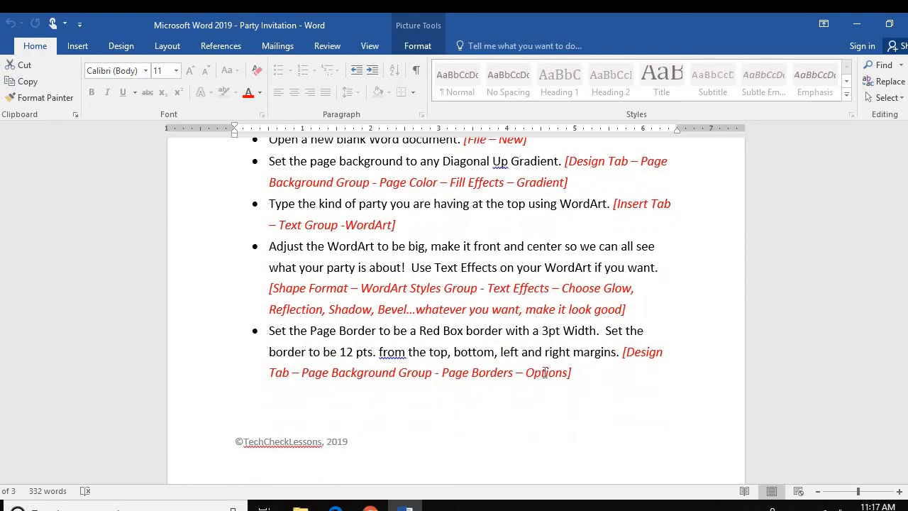
scroll(544, 372, up, 4)
scroll(539, 373, down, 1)
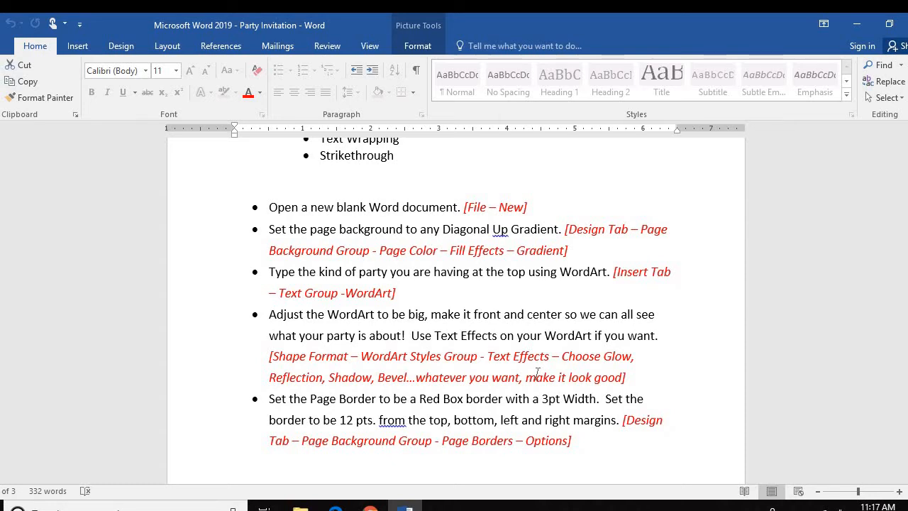
click(860, 28)
click(667, 30)
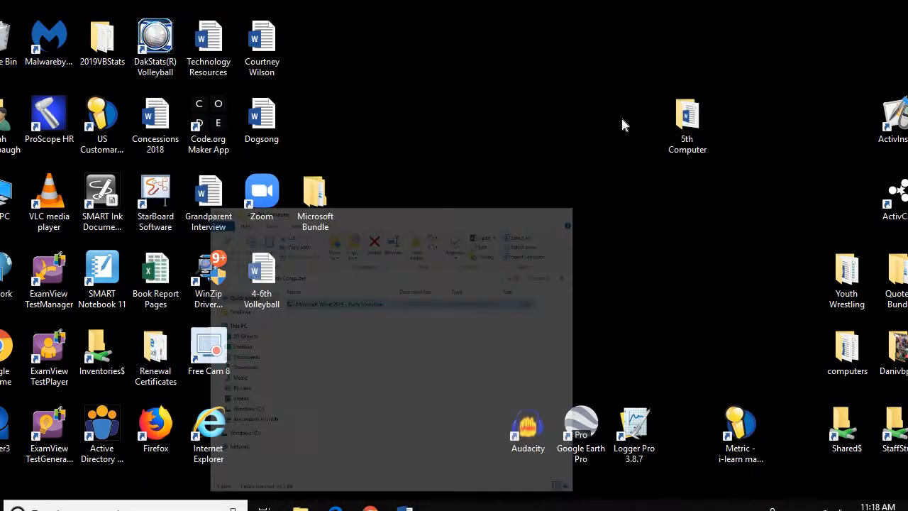
key(super)
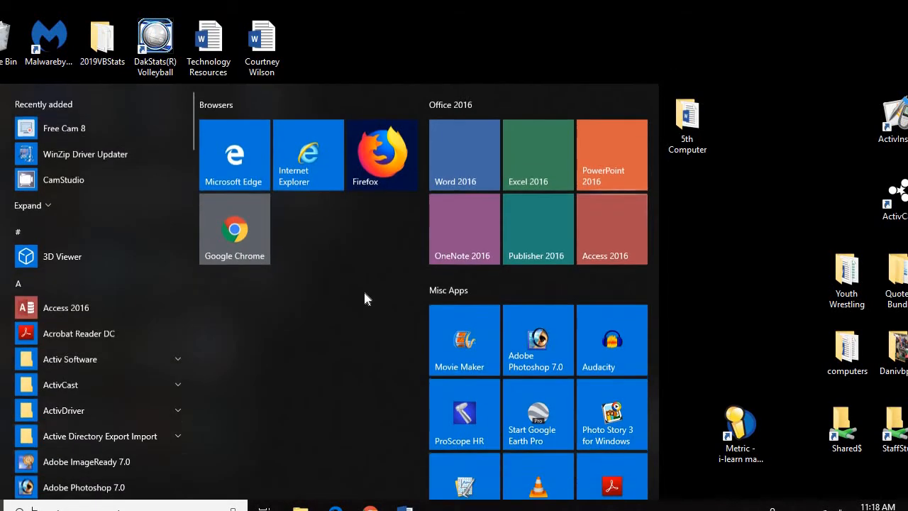
click(464, 154)
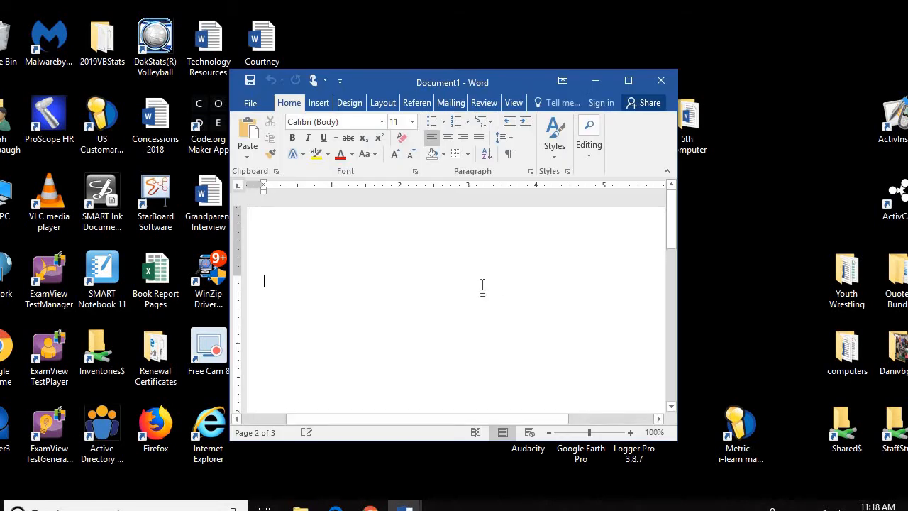
click(627, 79)
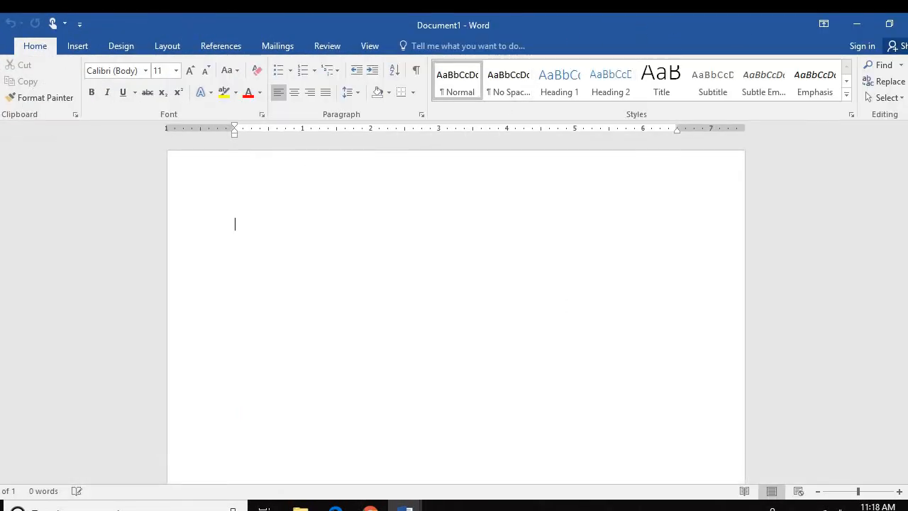
Start saving the blank document under a new name and choose the 5th Computer folder on the Desktop as its location.
click(6, 45)
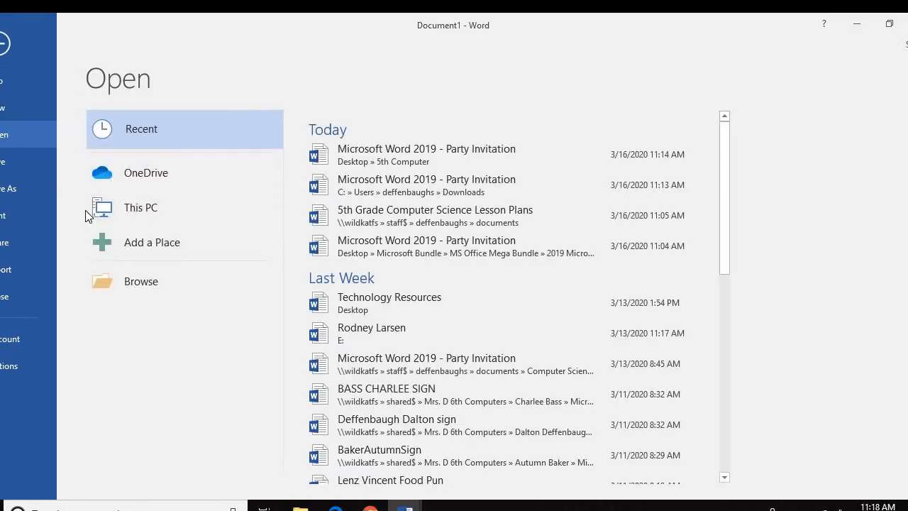
click(32, 186)
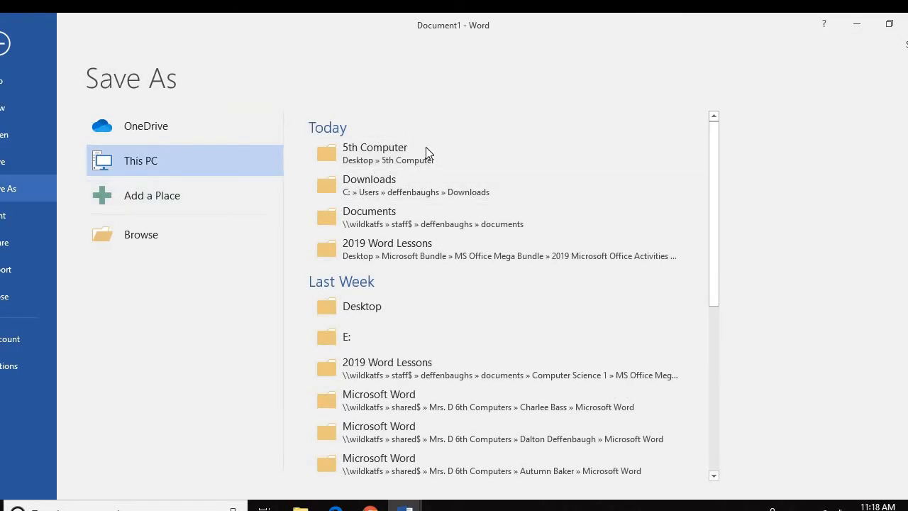
click(457, 154)
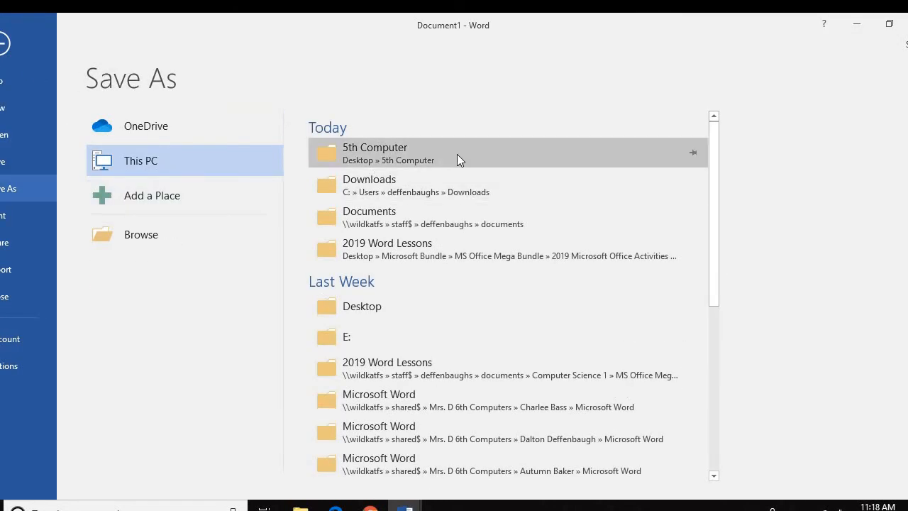
click(153, 235)
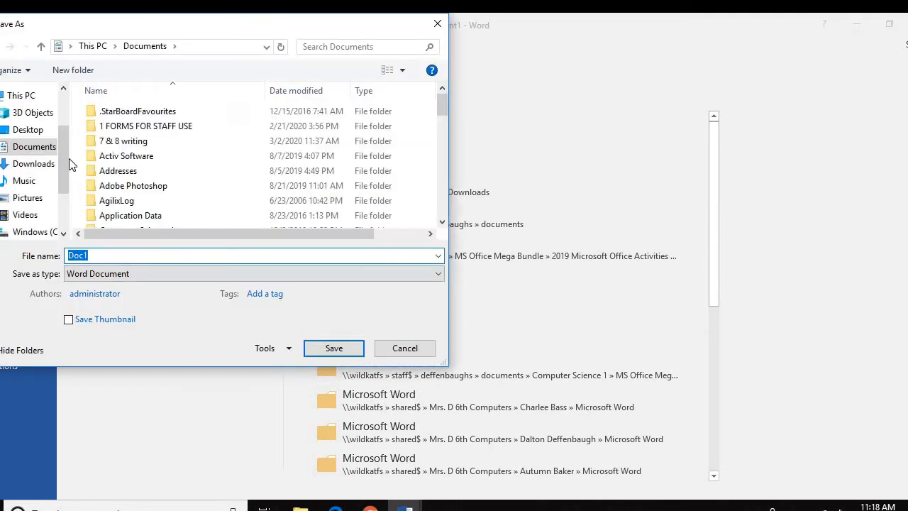
scroll(162, 179, down, 2)
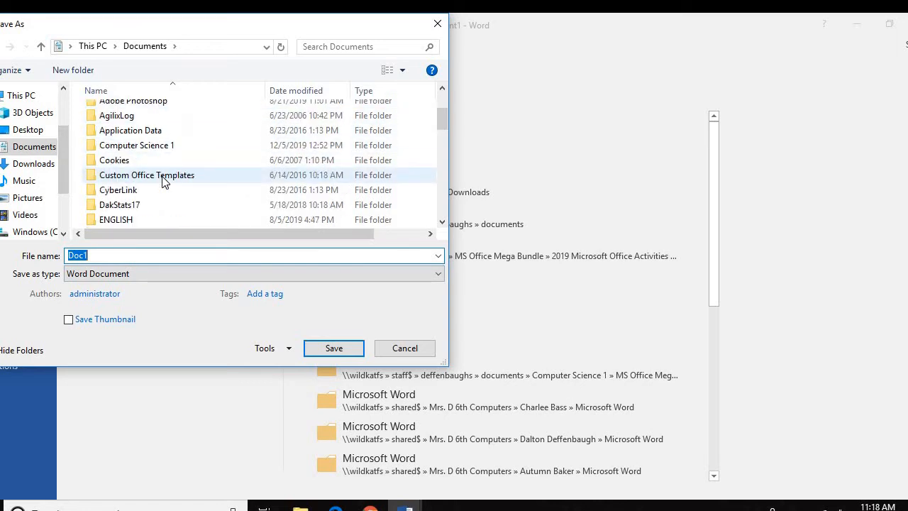
scroll(162, 179, down, 1)
click(29, 130)
double_click(276, 157)
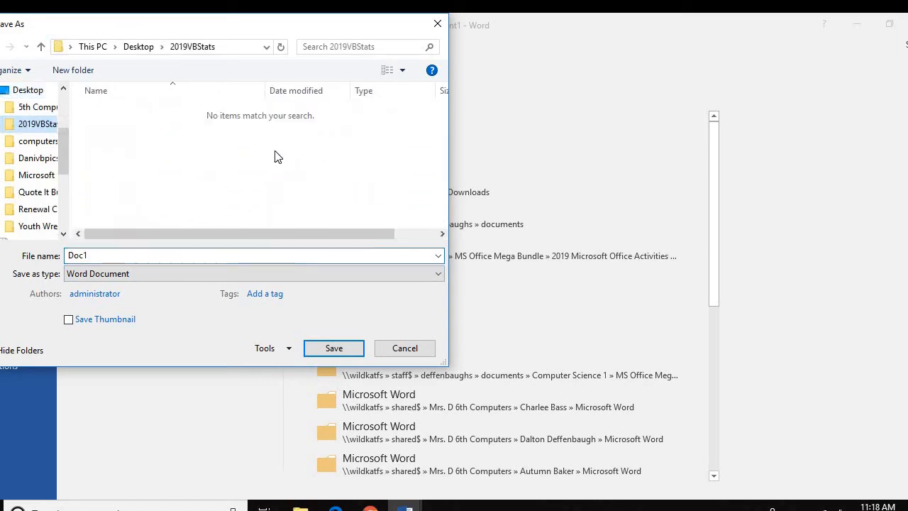
click(46, 107)
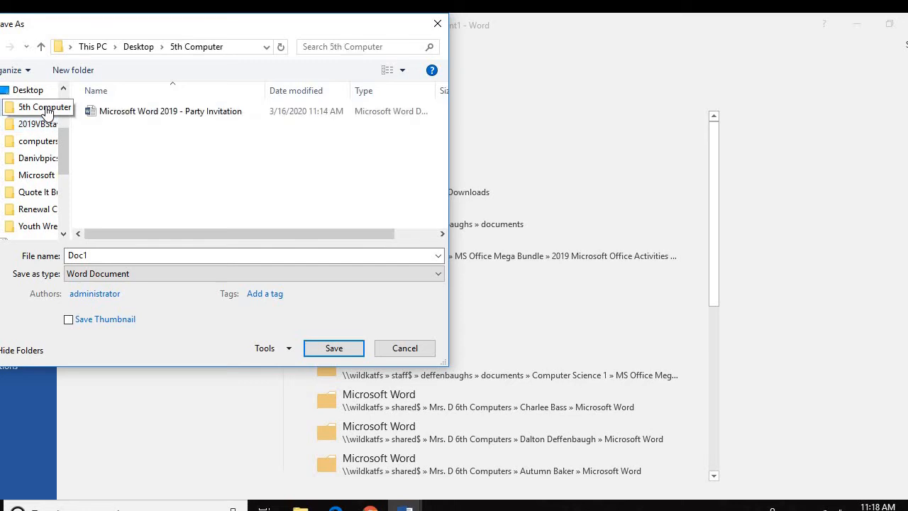
Name the file with the author's last and first name followed by PartyInvitation, and save it as a Word Document.
click(106, 254)
double_click(106, 254)
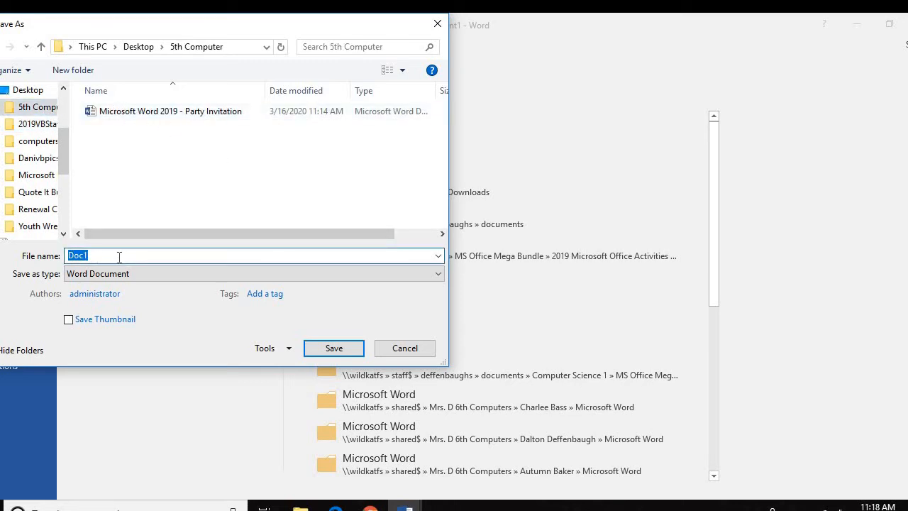
text(D)
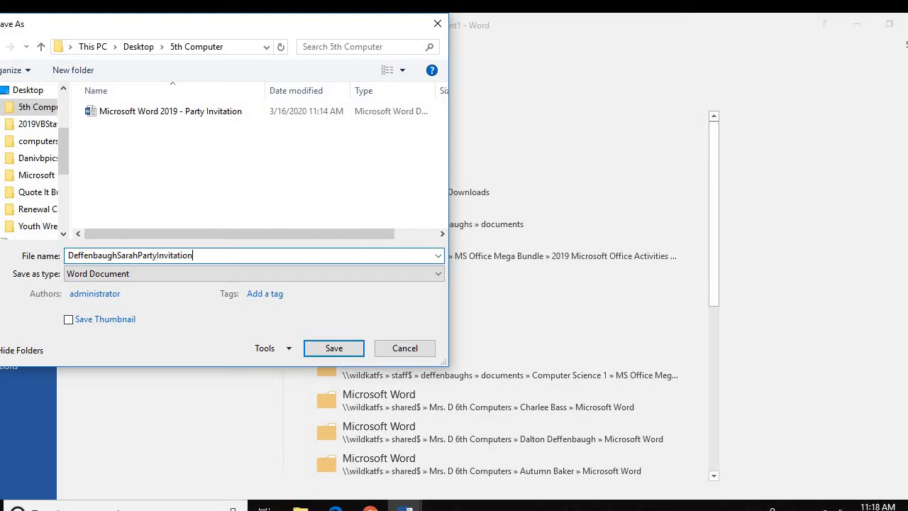
click(334, 348)
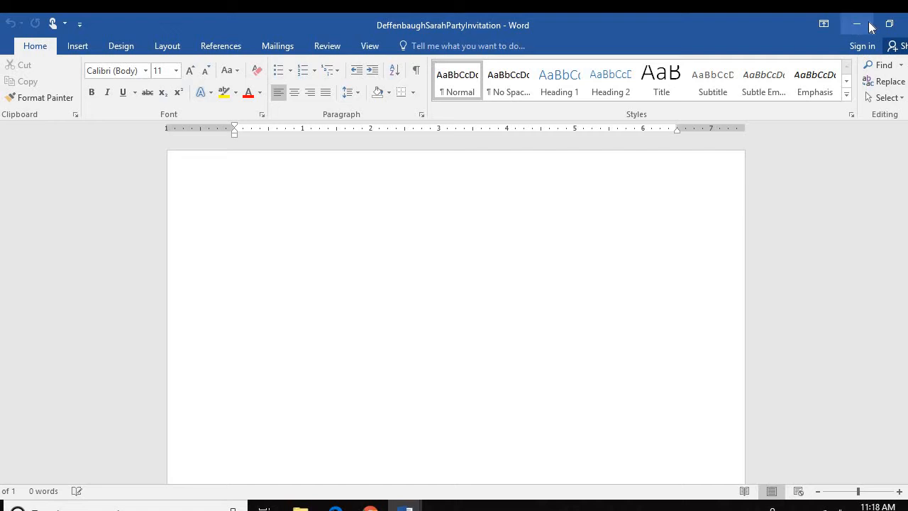
Reduce the document window to locate the quick Save command, and maximise the window again.
double_click(731, 26)
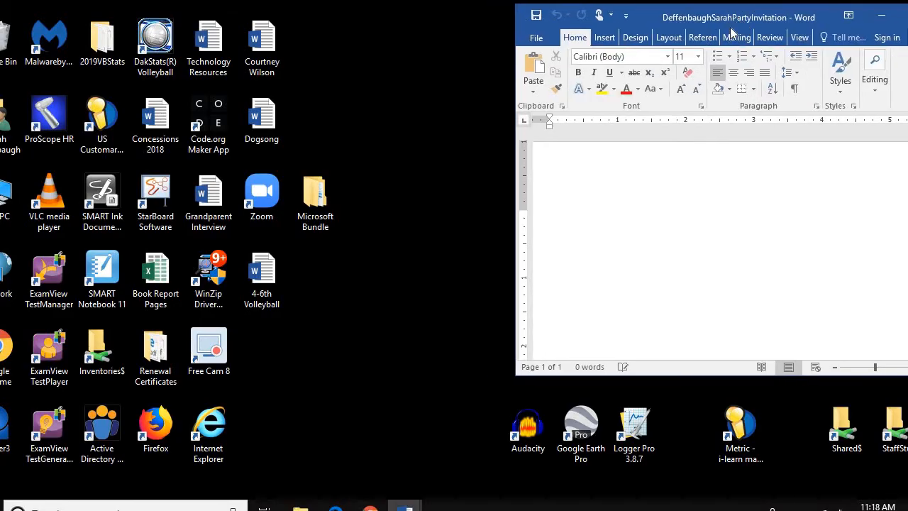
drag(730, 27, 561, 70)
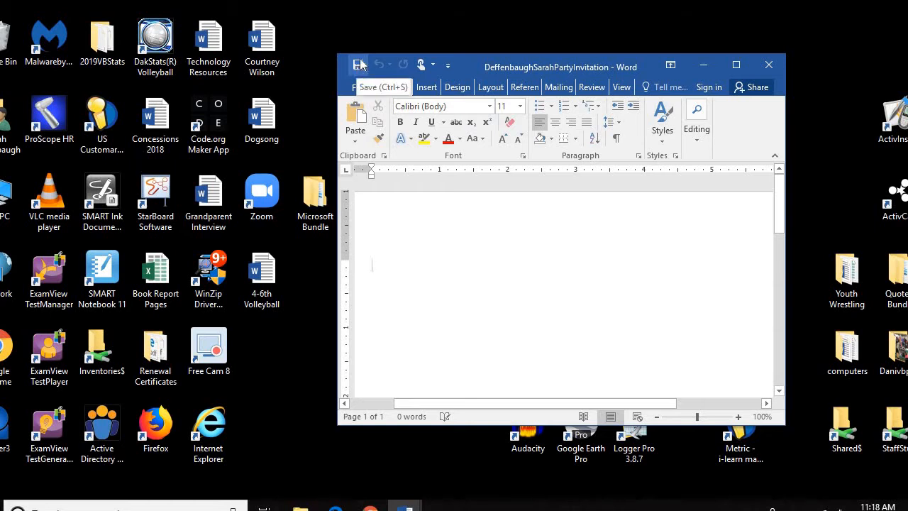
click(735, 64)
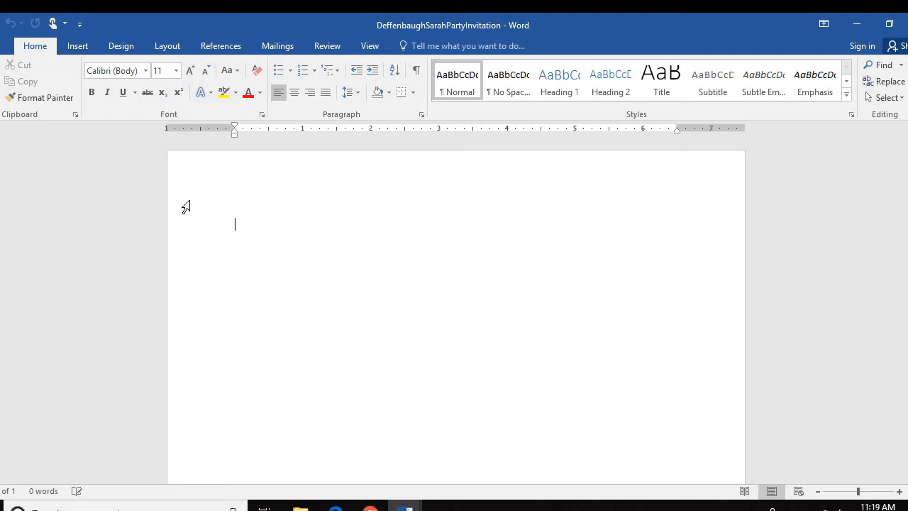
Set the page background colour to the light green standard colour.
click(127, 45)
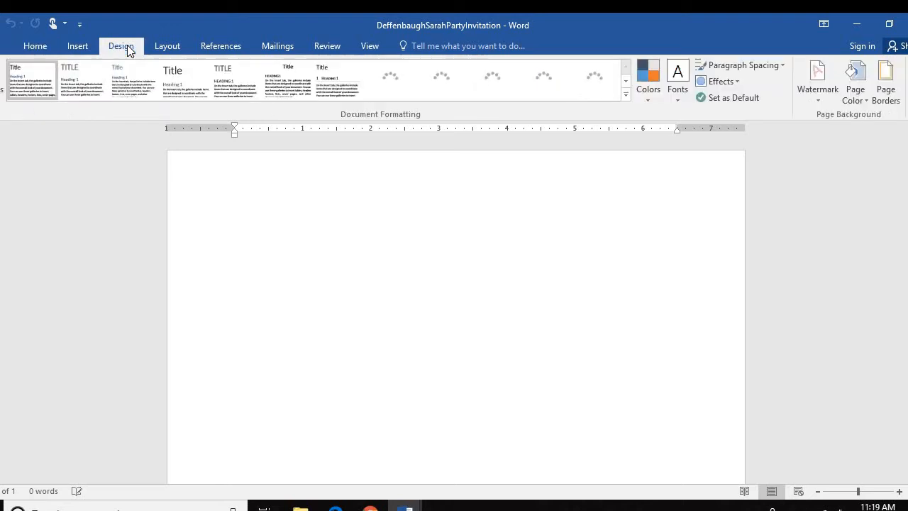
click(860, 96)
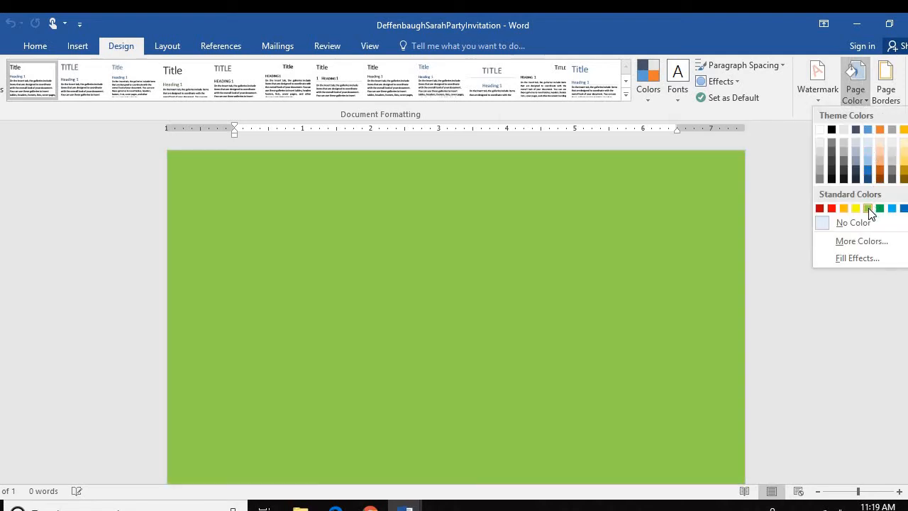
click(869, 208)
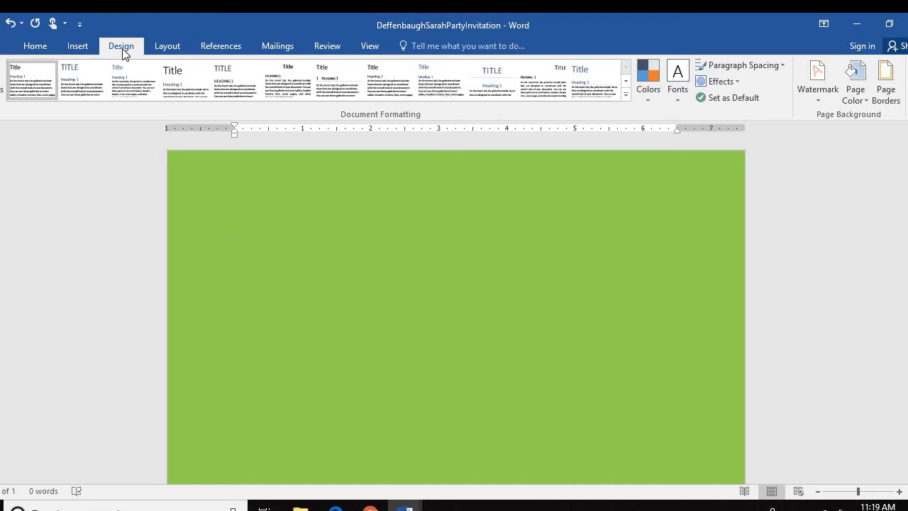
Add a box page border to the whole document using the green and blue globe art.
click(887, 86)
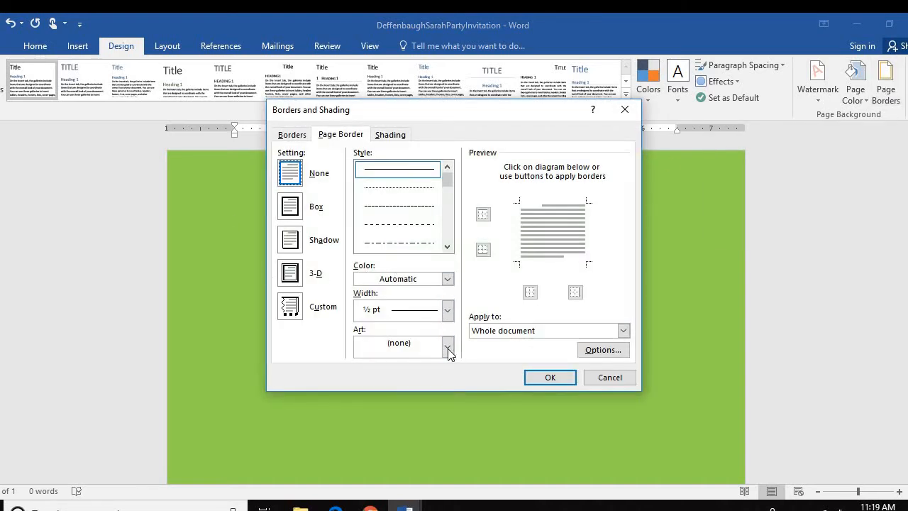
click(415, 352)
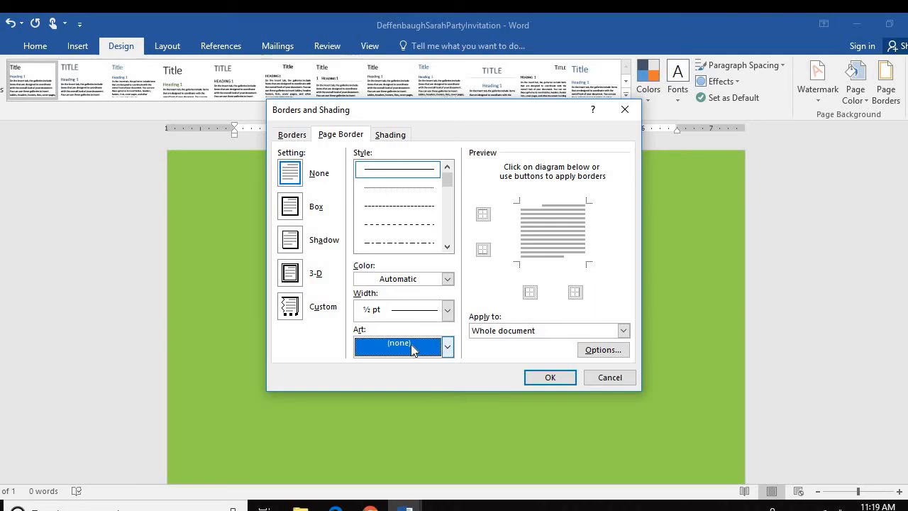
click(447, 347)
scroll(397, 398, down, 5)
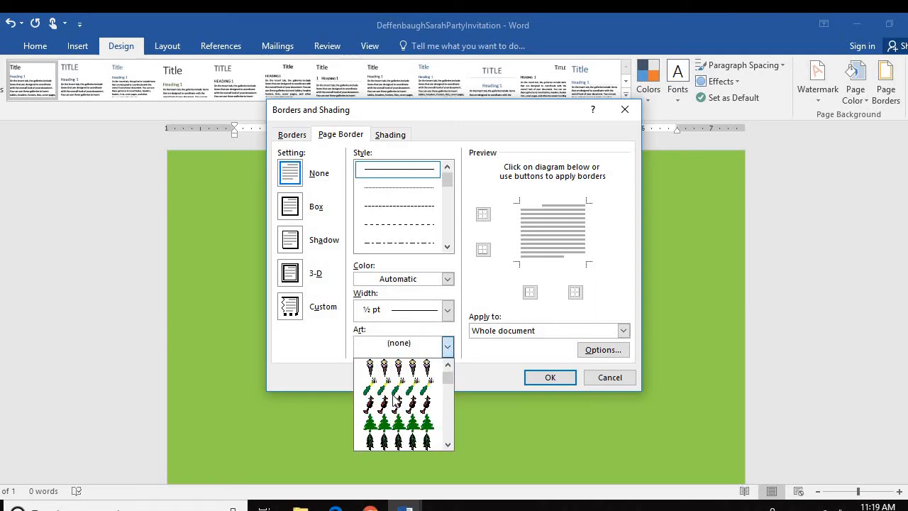
scroll(397, 426, down, 6)
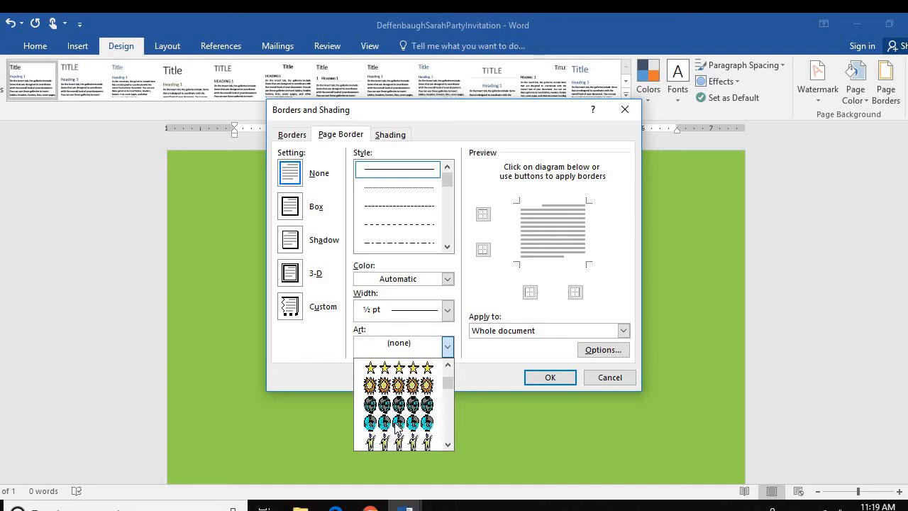
scroll(411, 397, up, 1)
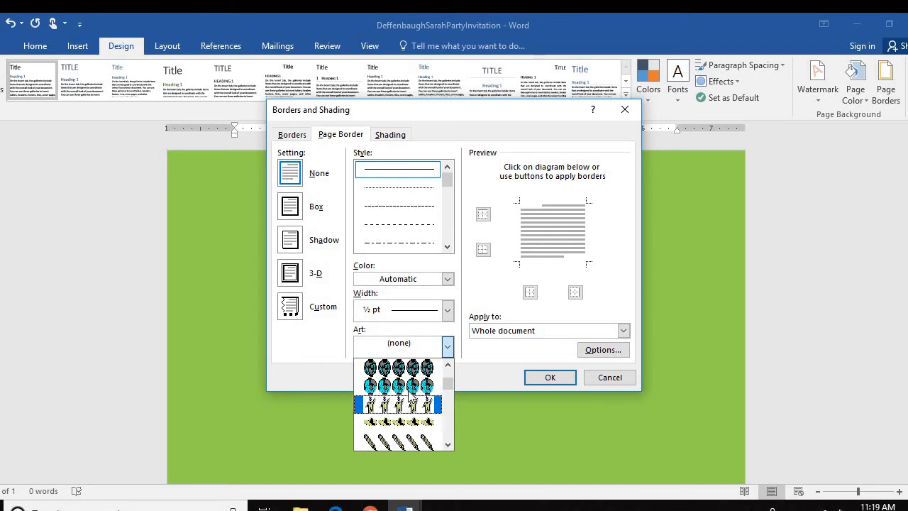
click(414, 367)
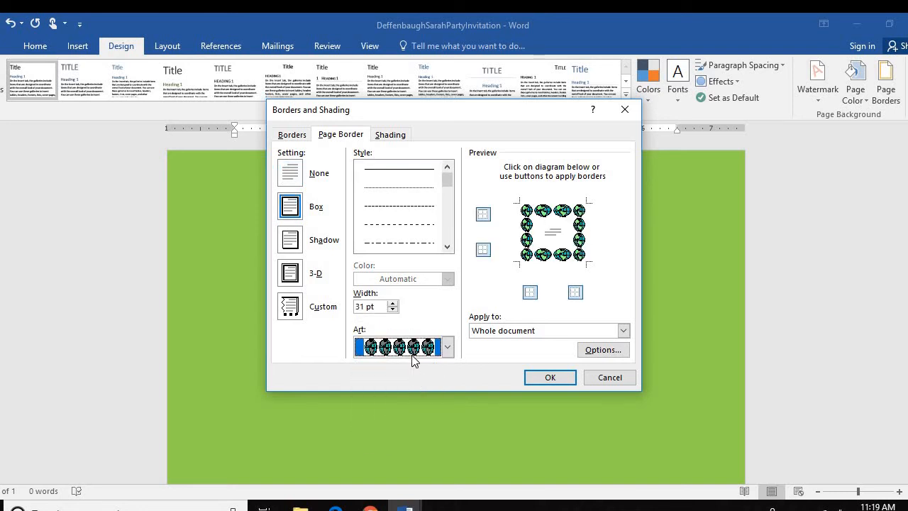
click(393, 304)
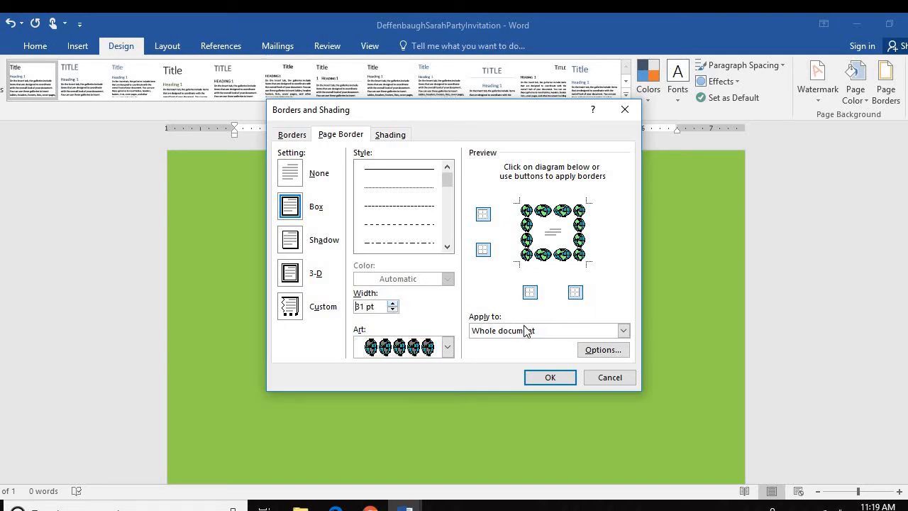
click(561, 376)
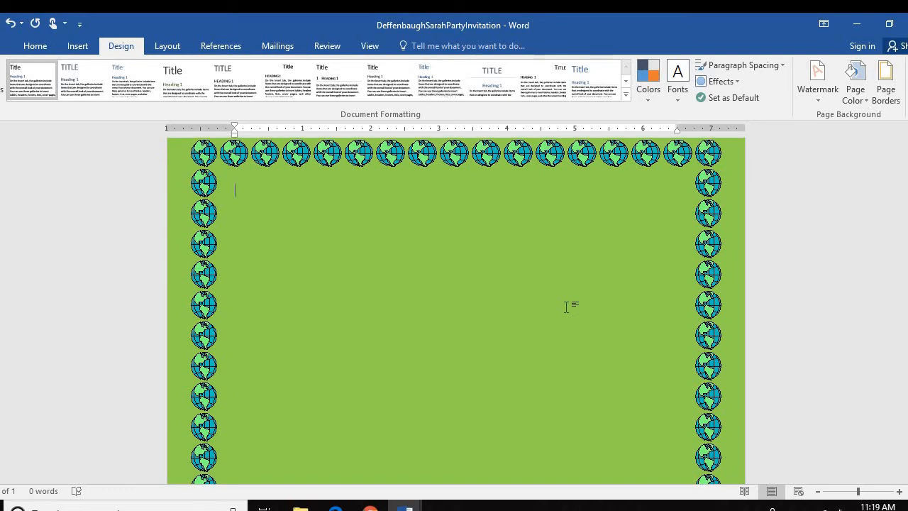
Insert a WordArt object near the top of the page using the bold black style with a shadow.
click(50, 44)
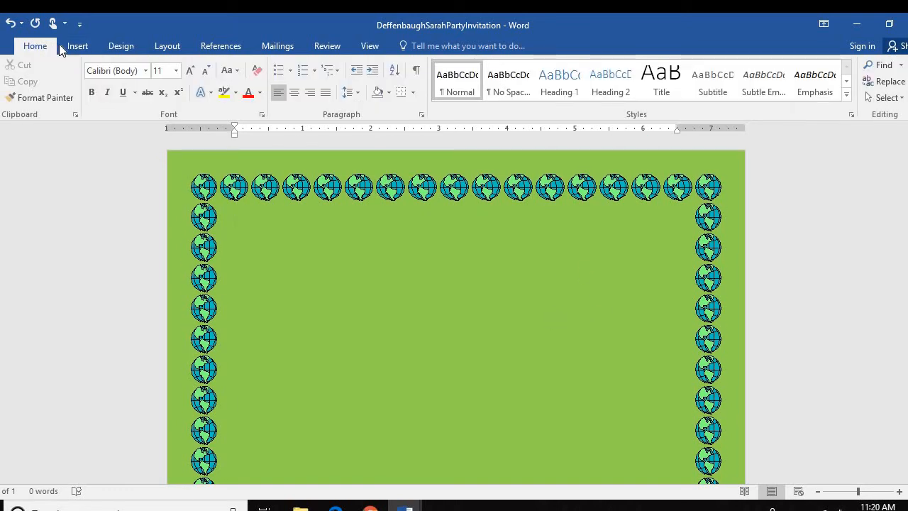
click(85, 47)
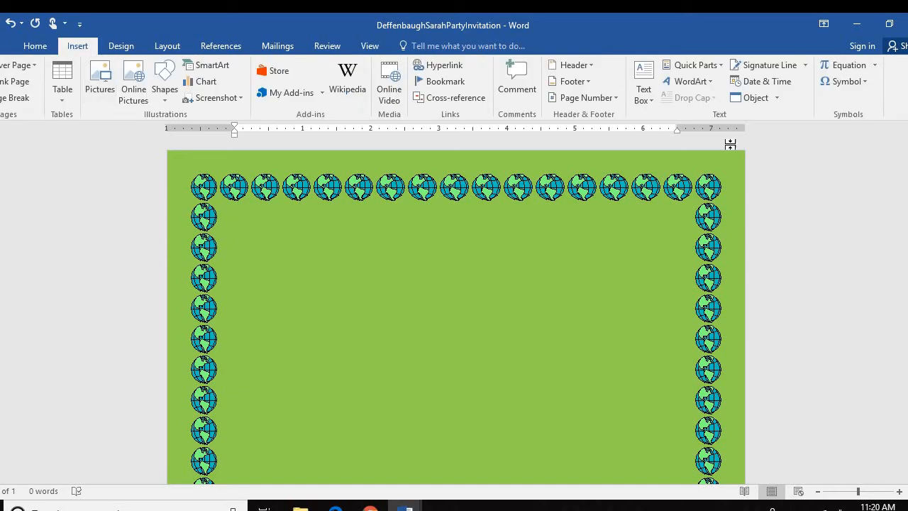
click(711, 84)
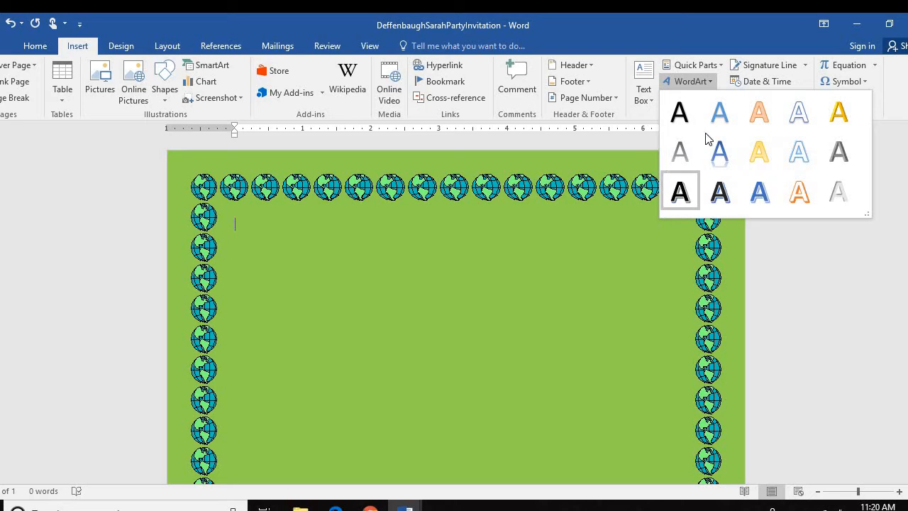
click(684, 201)
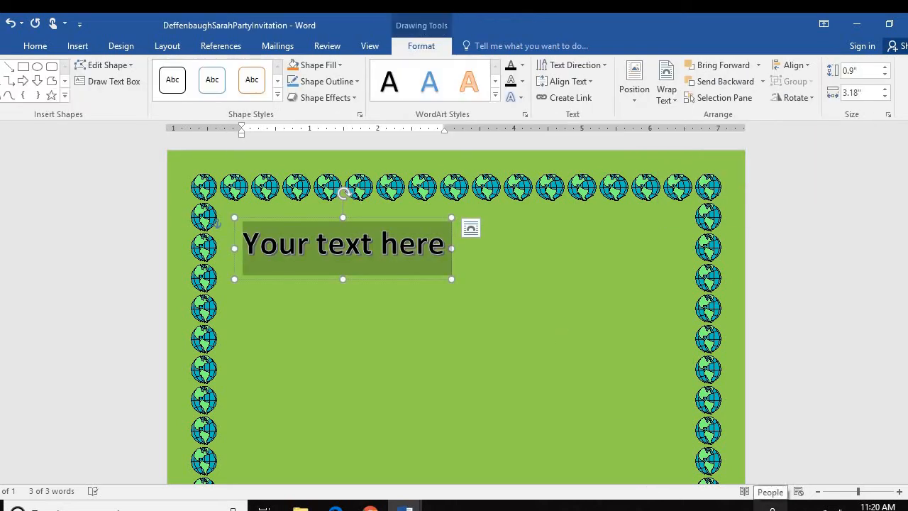
Enter the WordArt title as the host's title and last name in possessive form, followed by "ELearning Party".
text(Mrs. Deffen)
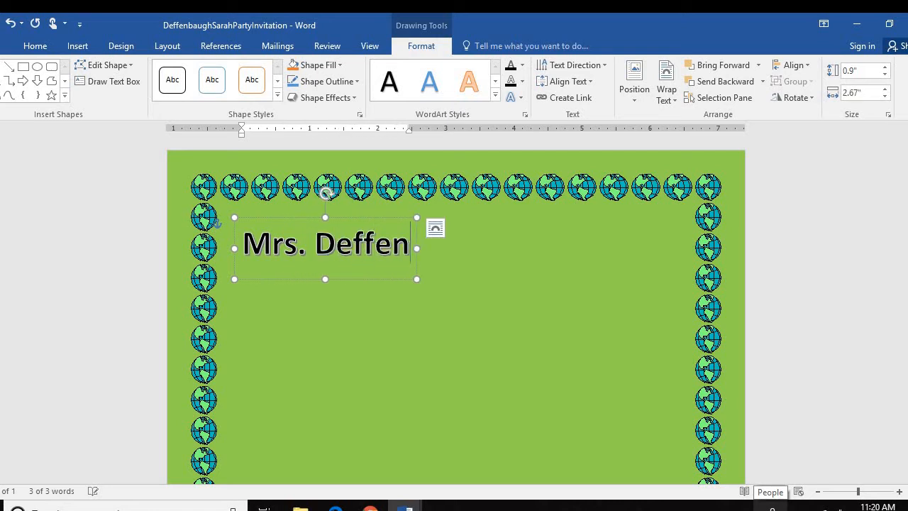
text(baughs)
key(BackSpace)
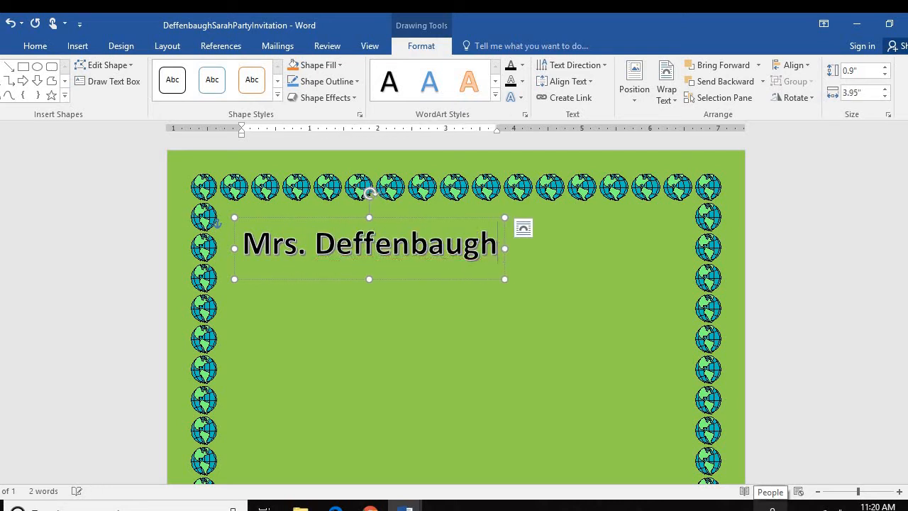
text('s)
text( E)
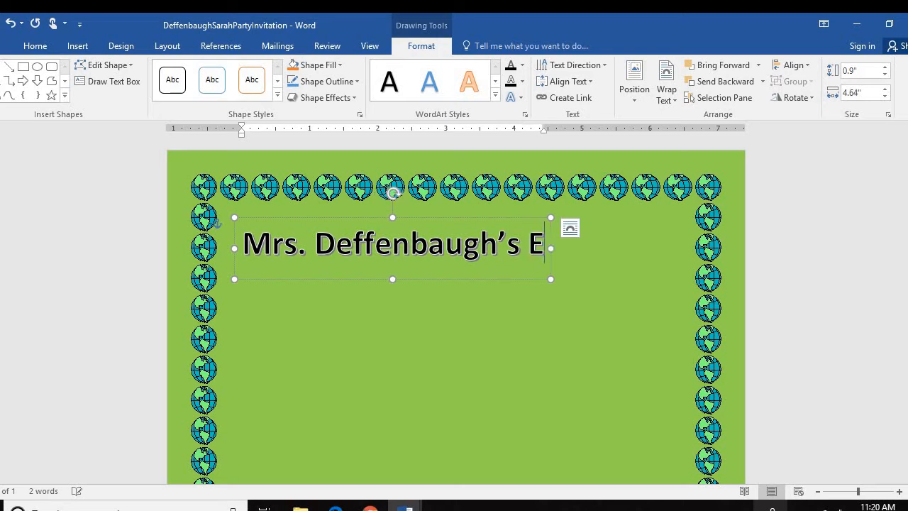
text(Learni)
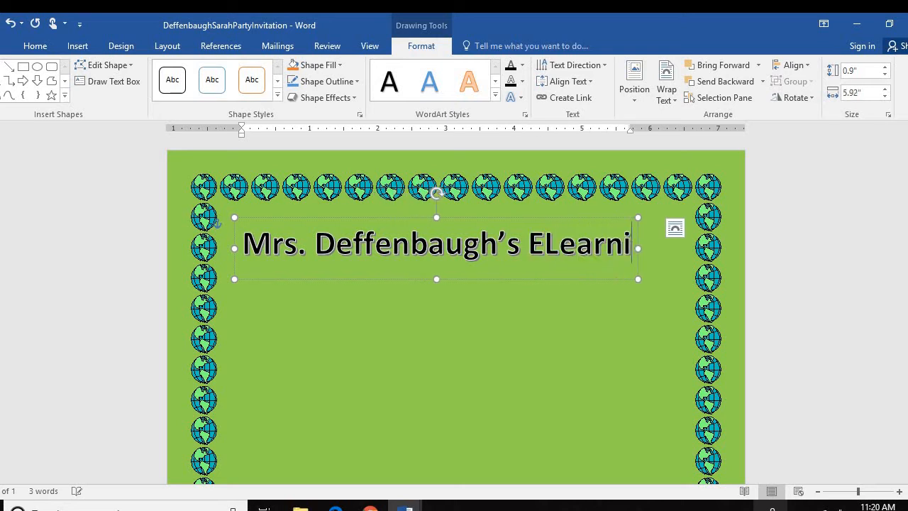
text(ng Party)
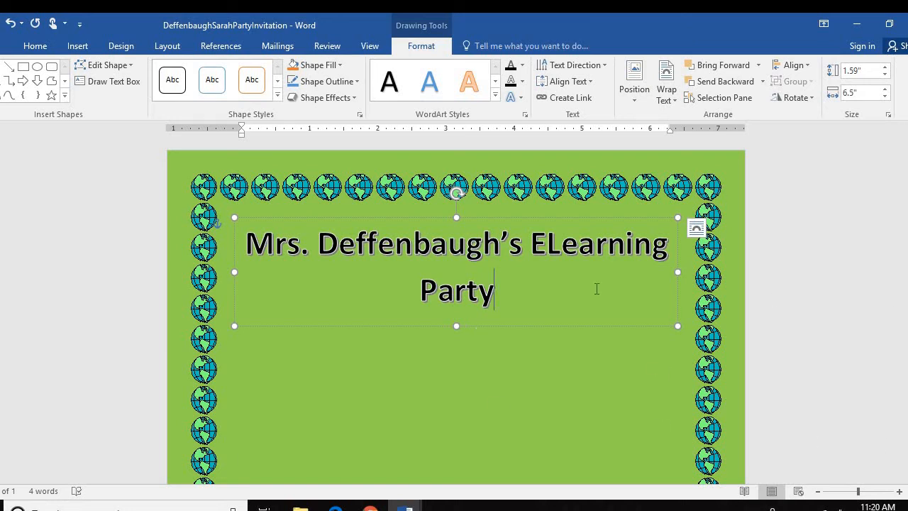
Set the text fill of the whole WordArt title to a dark blue theme colour.
drag(507, 294, 244, 249)
click(339, 65)
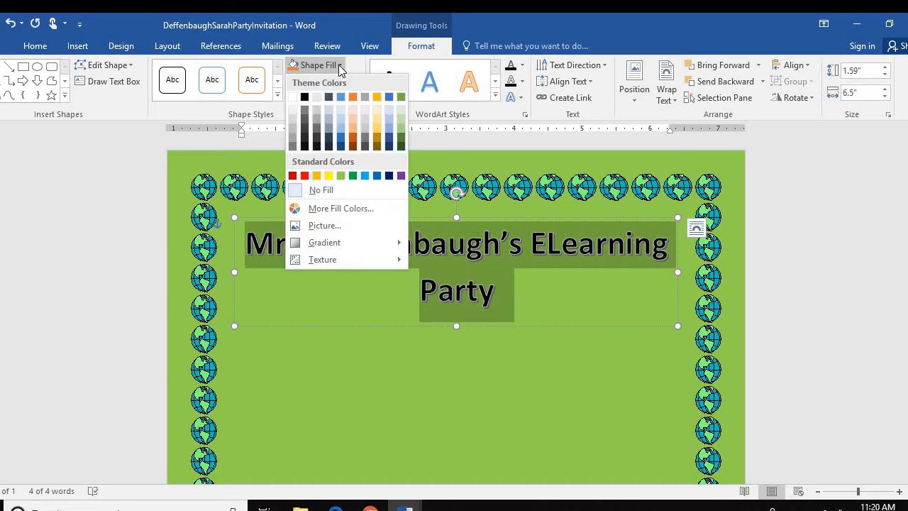
click(338, 64)
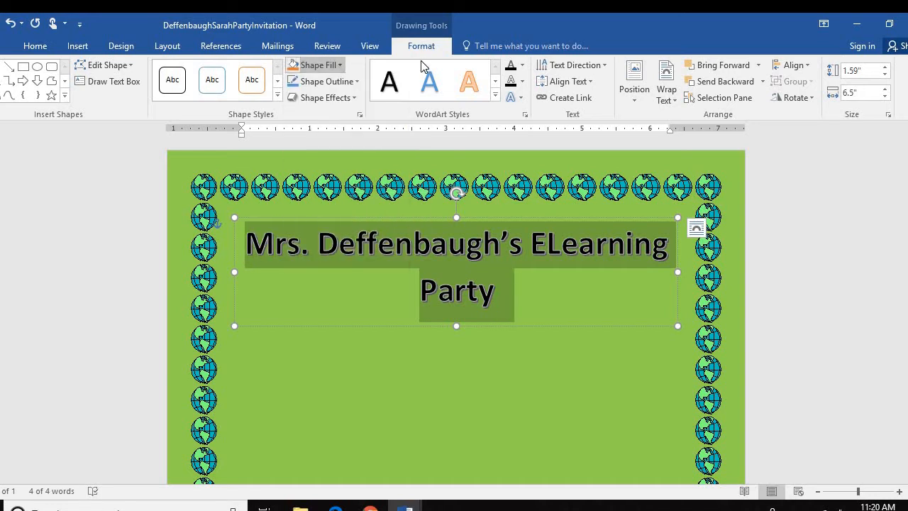
click(523, 64)
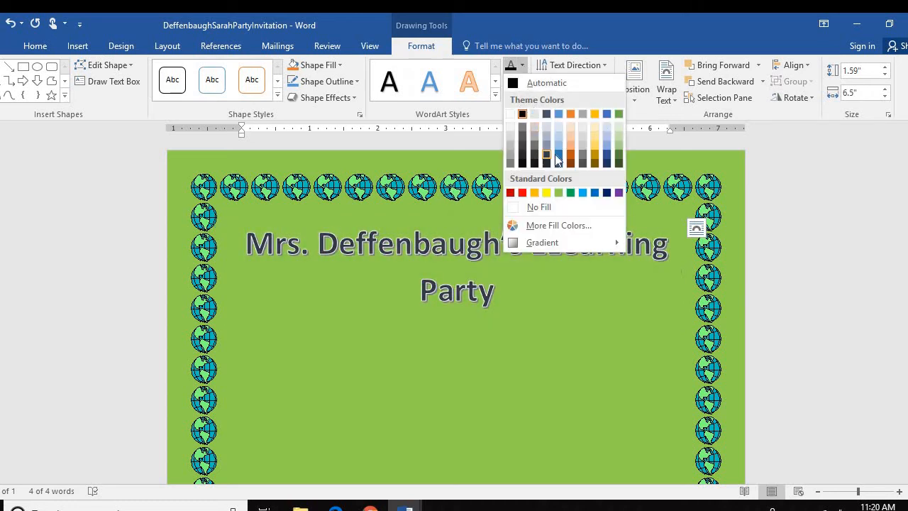
click(608, 150)
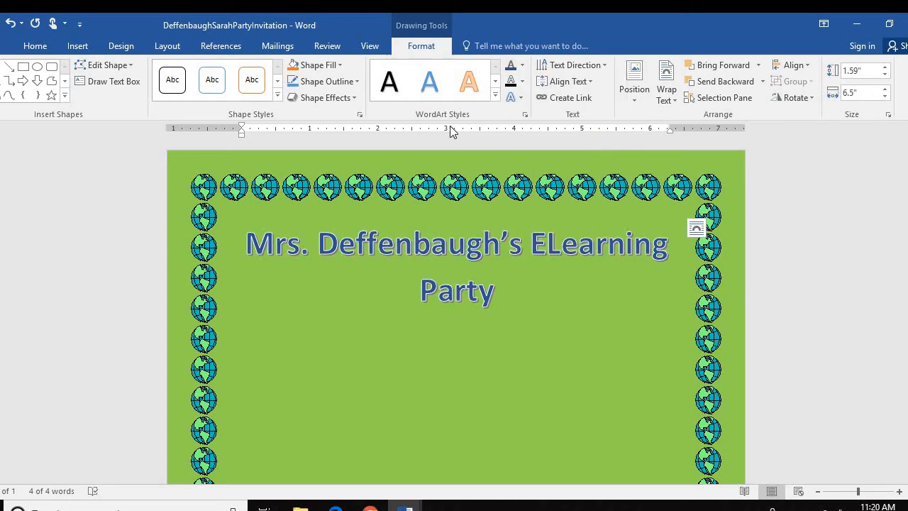
Set the WordArt title's font to Bauhaus 93 and deselect the title.
click(36, 47)
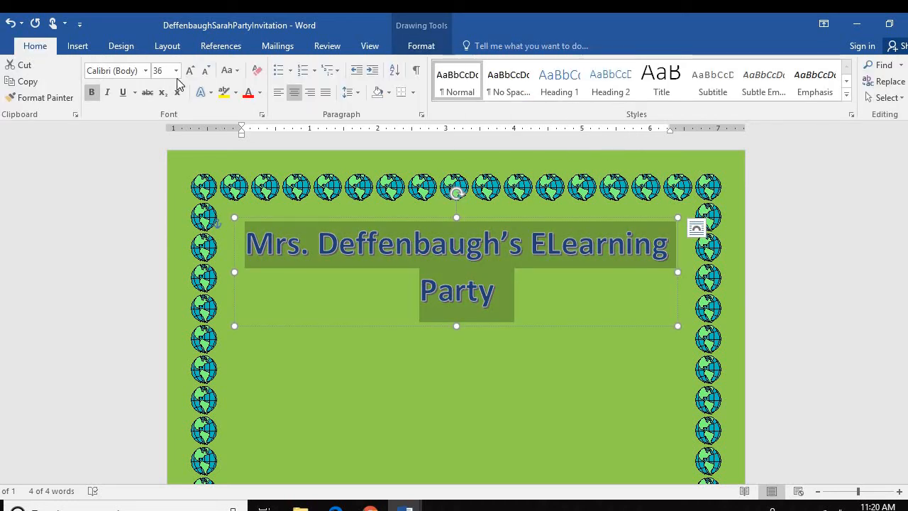
click(144, 71)
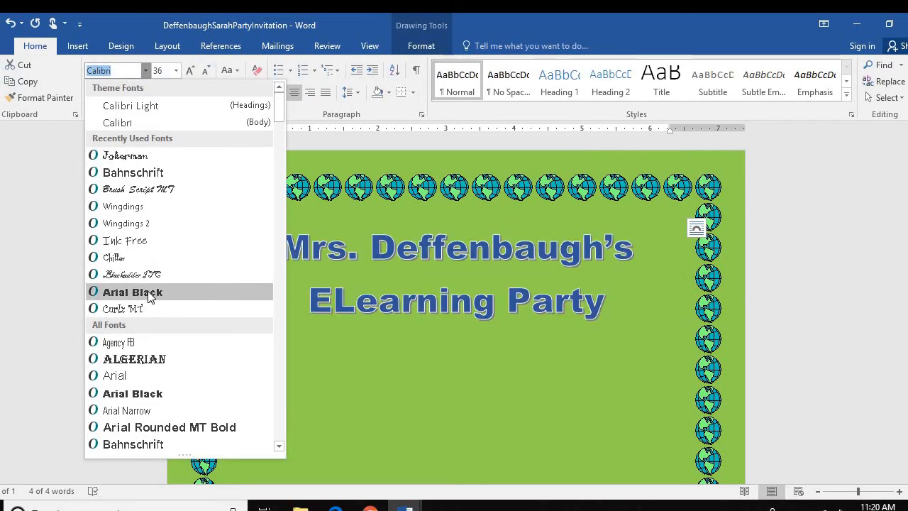
scroll(144, 376, down, 5)
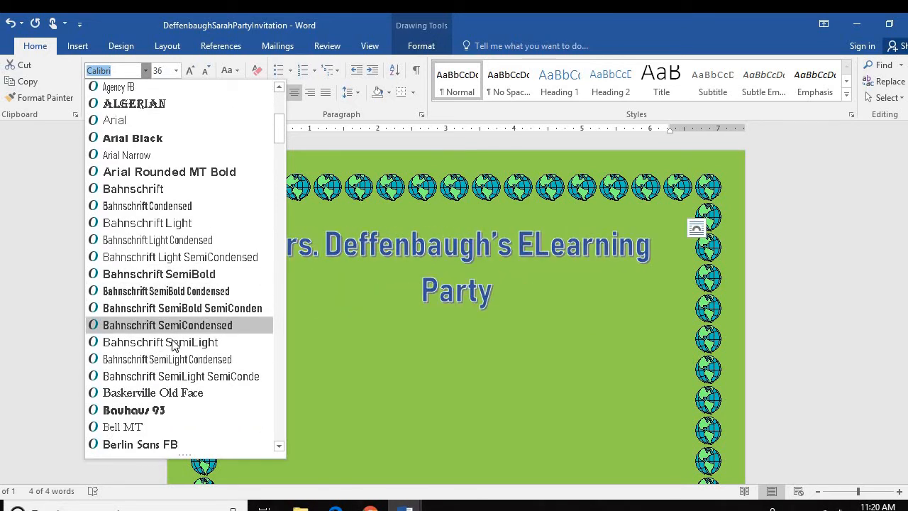
scroll(172, 334, down, 2)
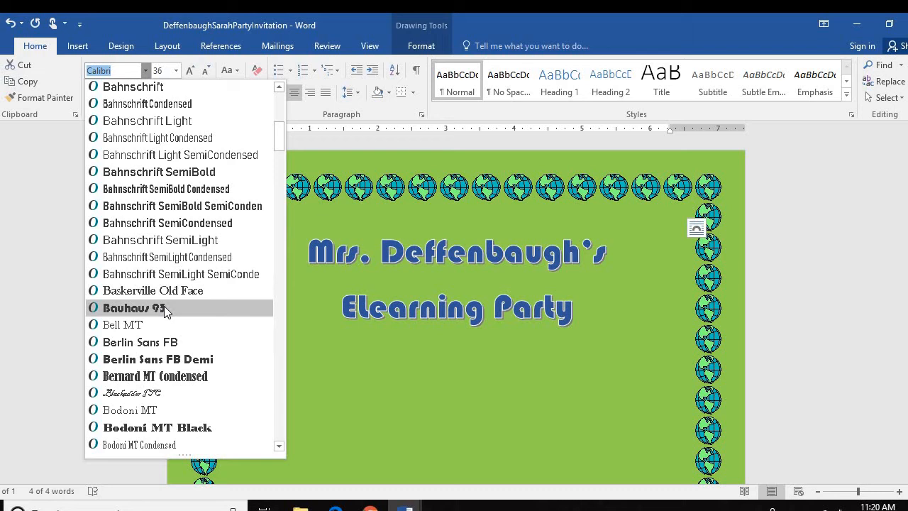
click(164, 308)
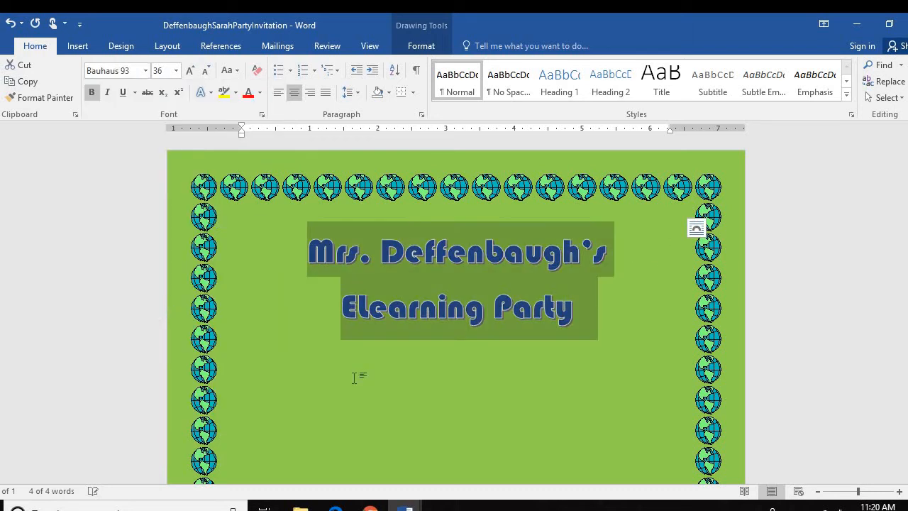
click(433, 381)
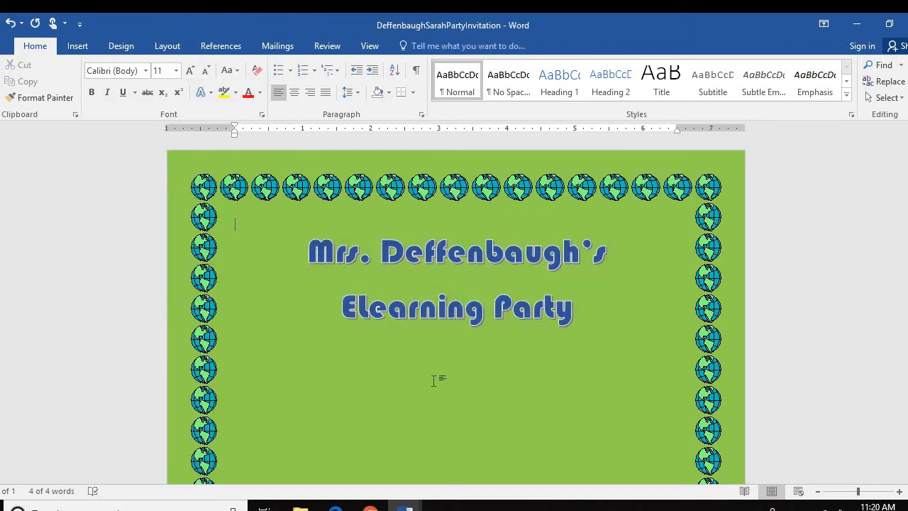
click(592, 316)
click(390, 412)
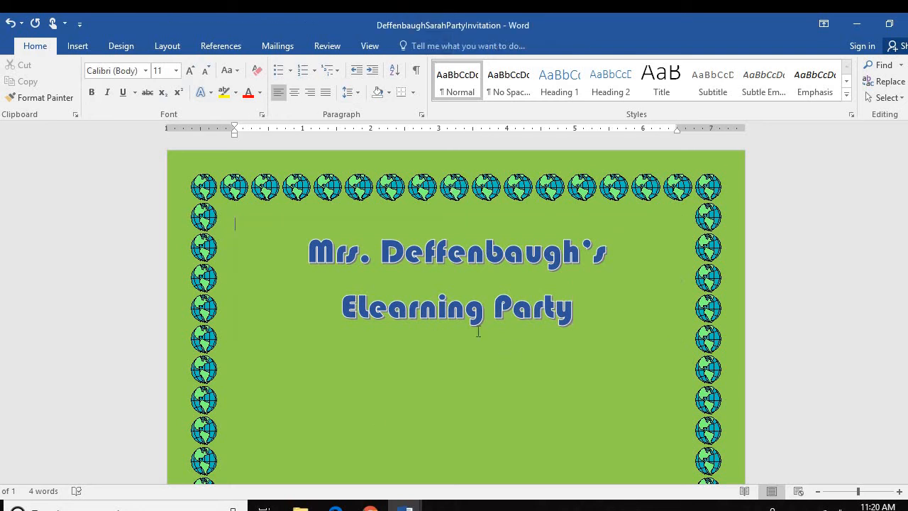
Apply a Warp transform text effect to the WordArt title so the lettering rises to a peak in the middle.
click(520, 304)
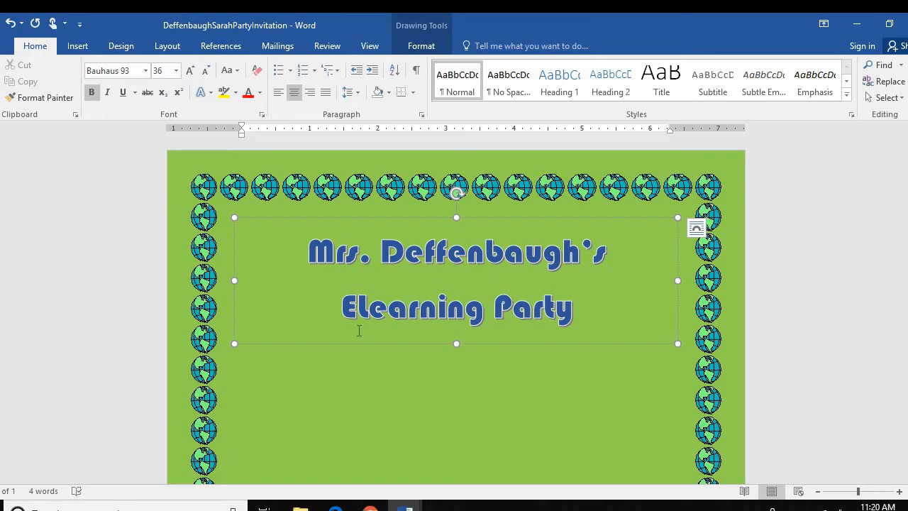
click(516, 218)
click(418, 50)
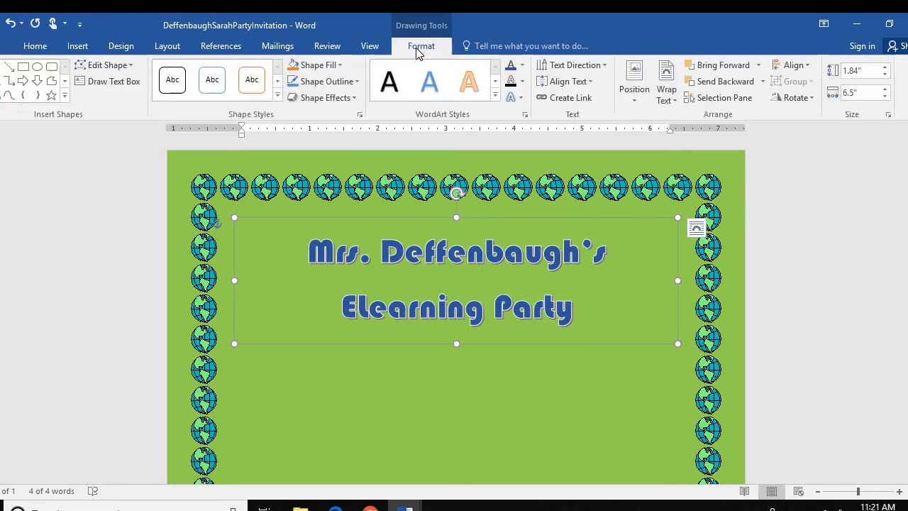
click(521, 99)
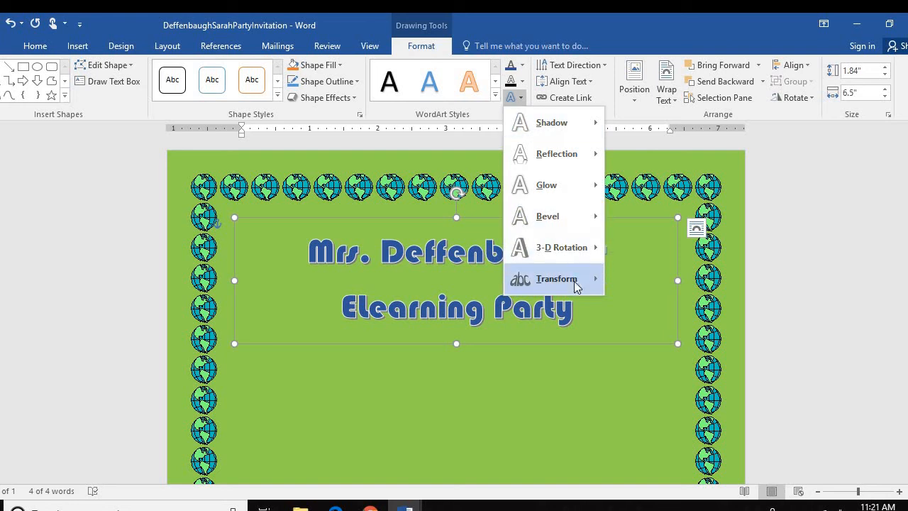
mouse_move(571, 275)
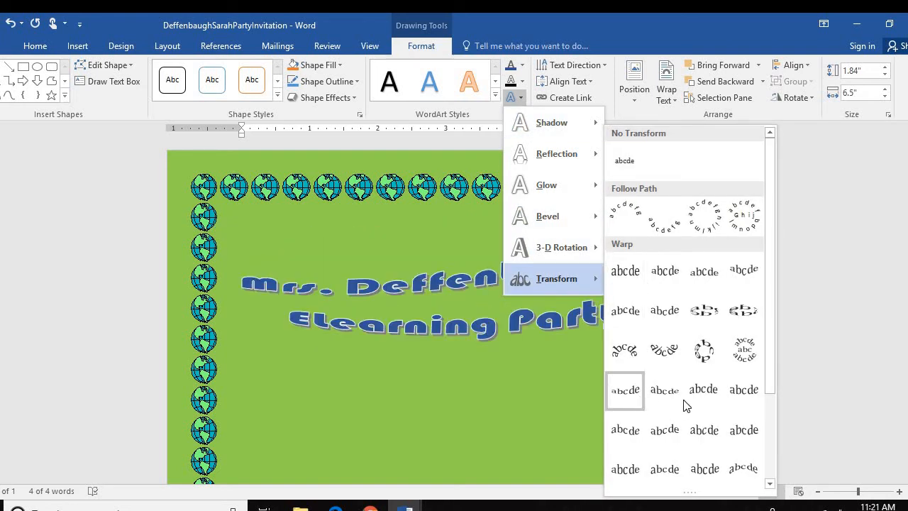
click(704, 277)
click(517, 419)
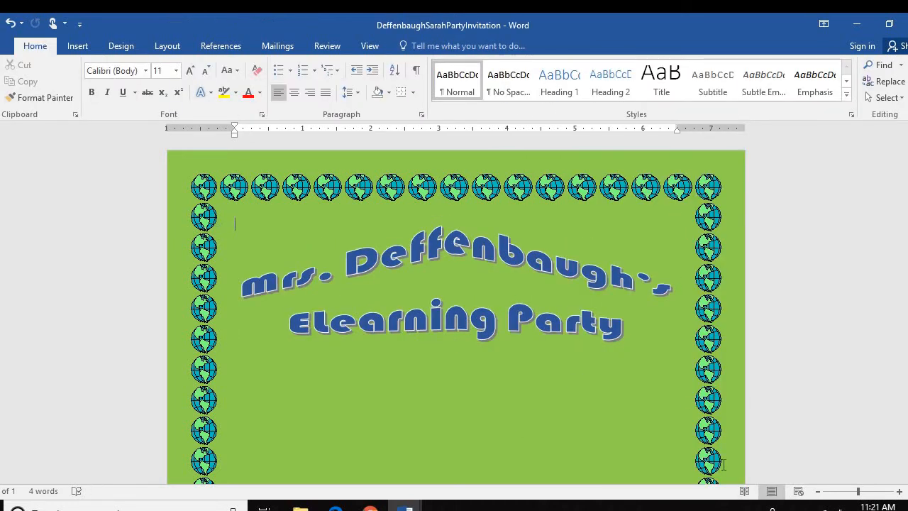
key(ctrl+z)
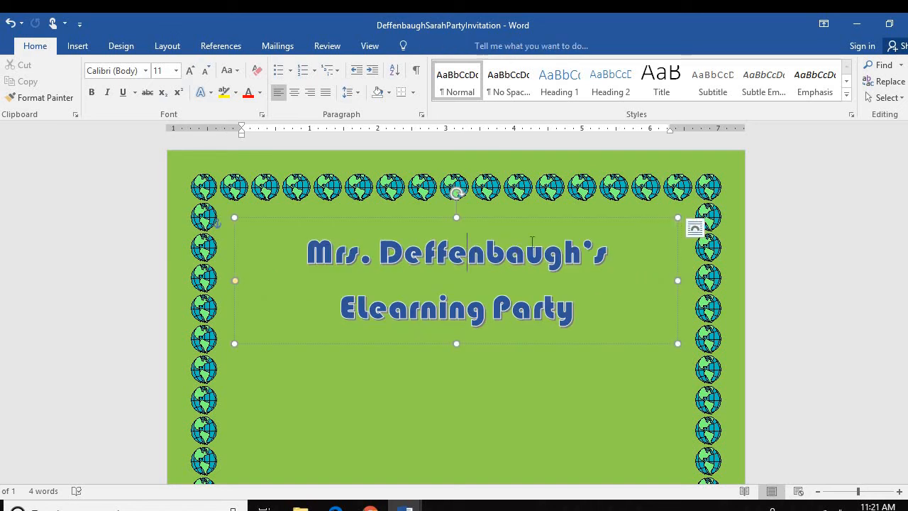
key(ctrl+y)
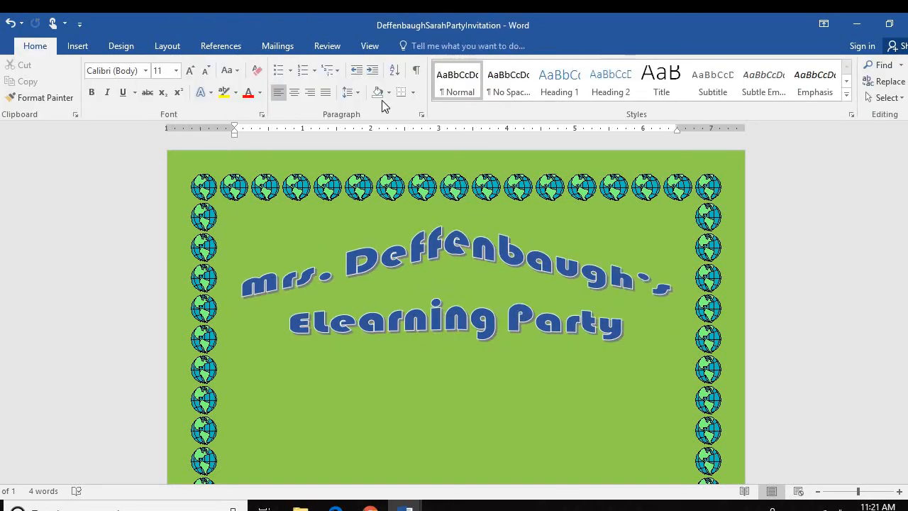
Insert a Simple Text Box and move it to the centre just below the WordArt title.
scroll(493, 305, down, 2)
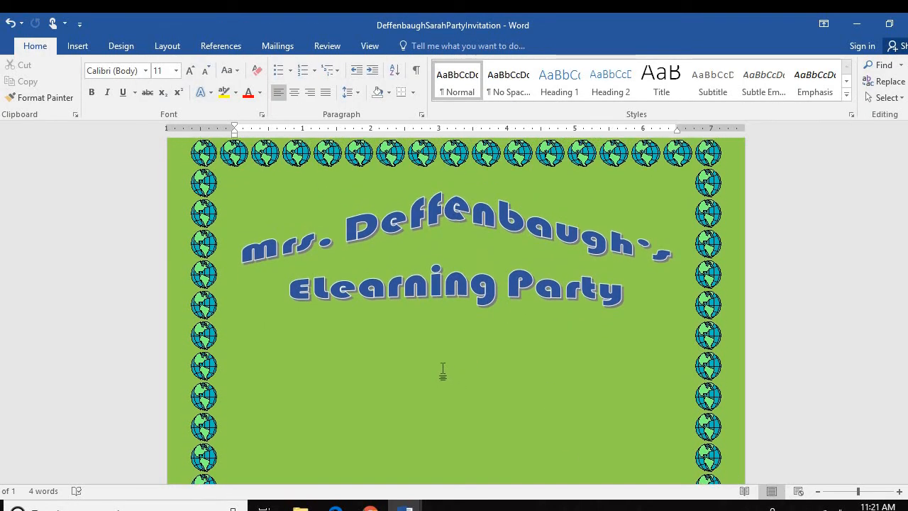
click(84, 46)
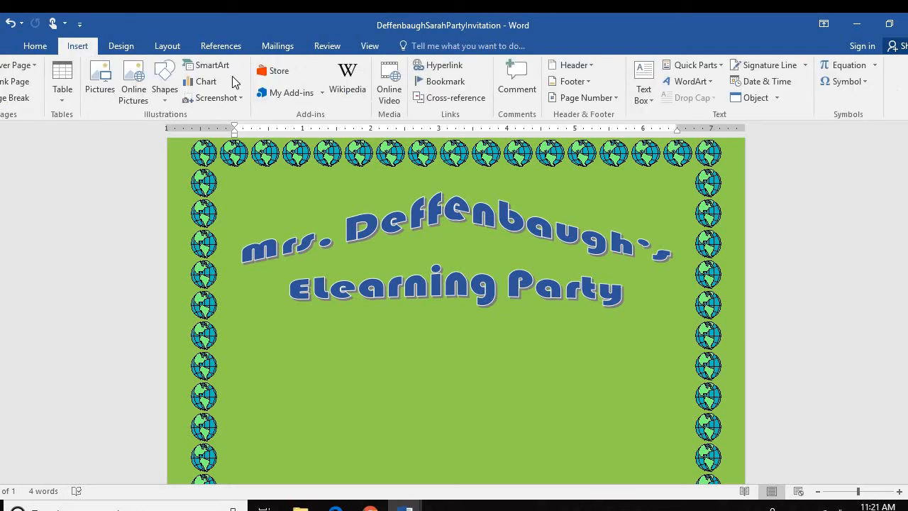
click(643, 88)
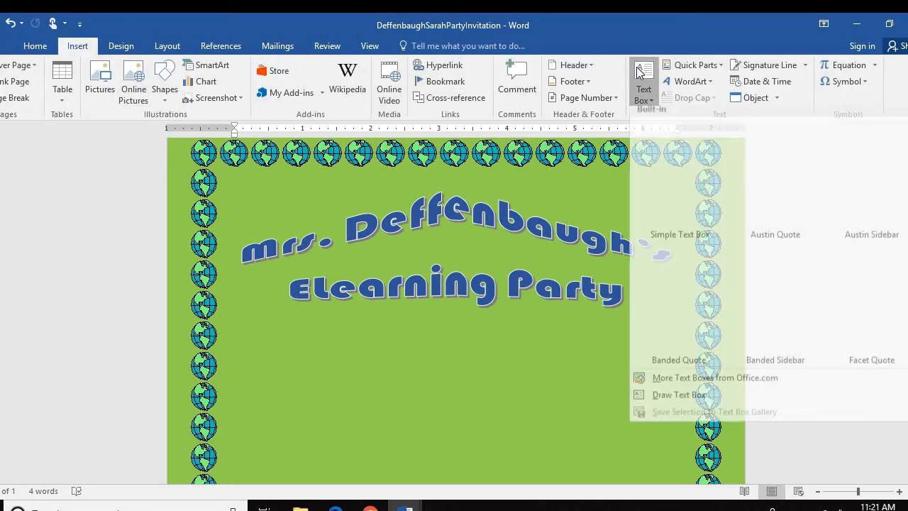
click(660, 88)
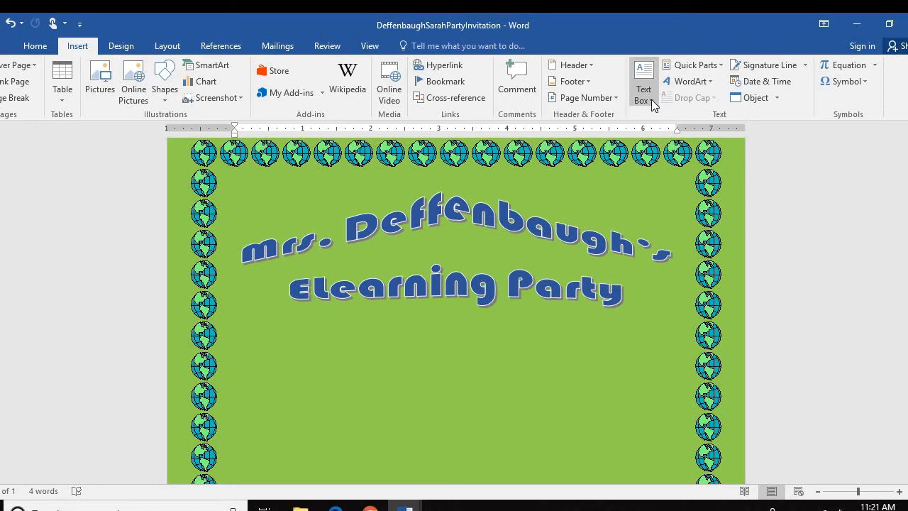
click(651, 100)
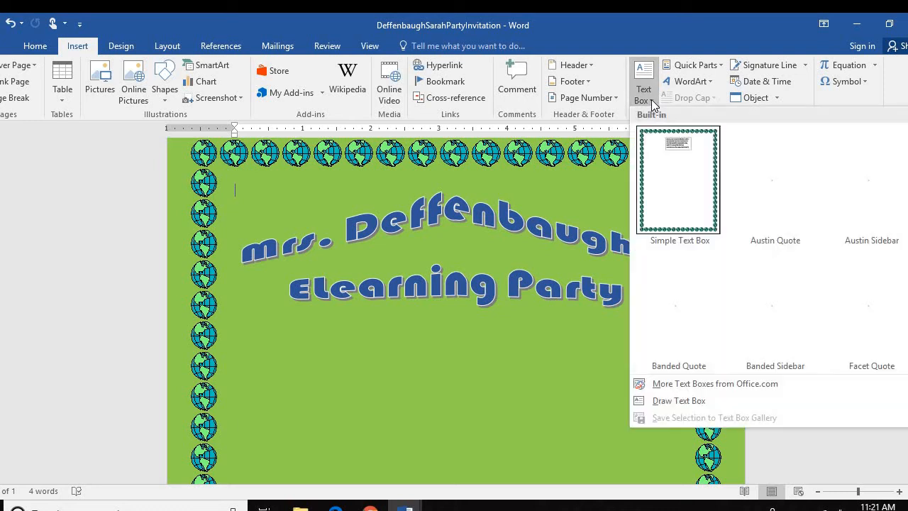
click(679, 196)
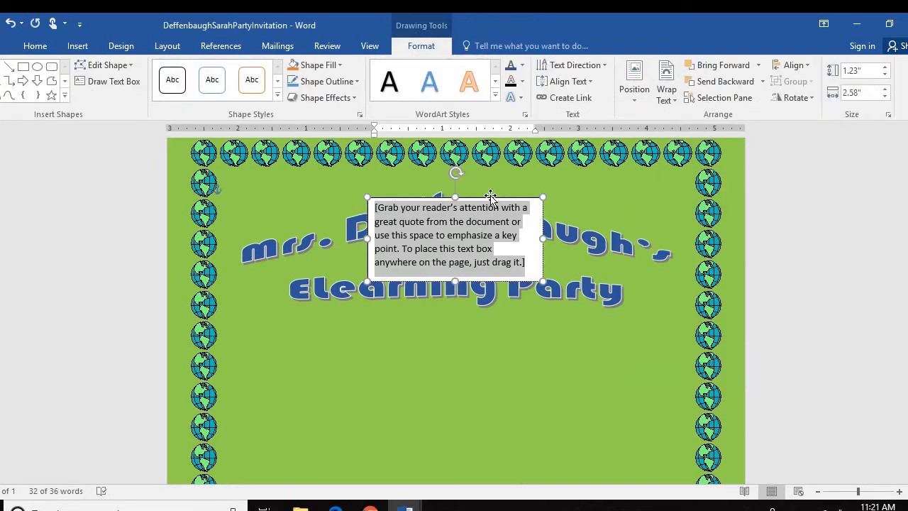
drag(491, 197, 490, 336)
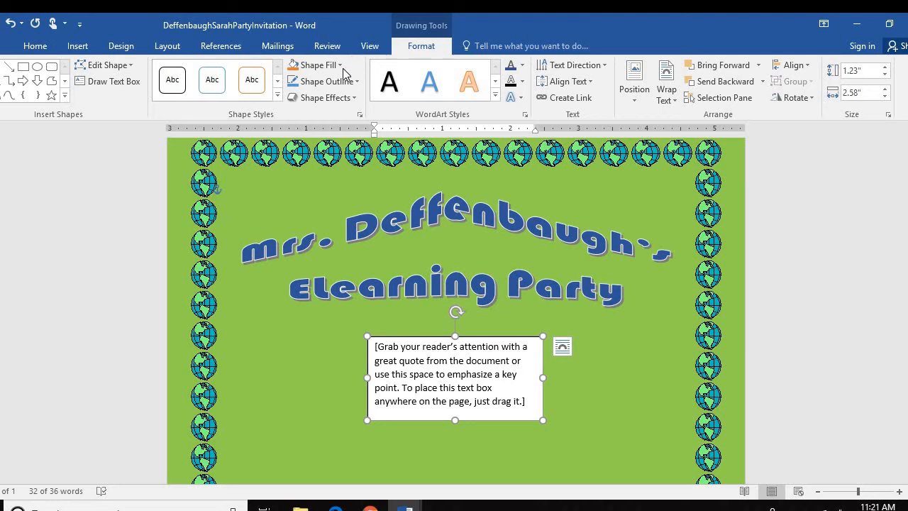
Remove the text box's fill and outline and enlarge it to about 1.82" high by 2.66" wide.
click(342, 68)
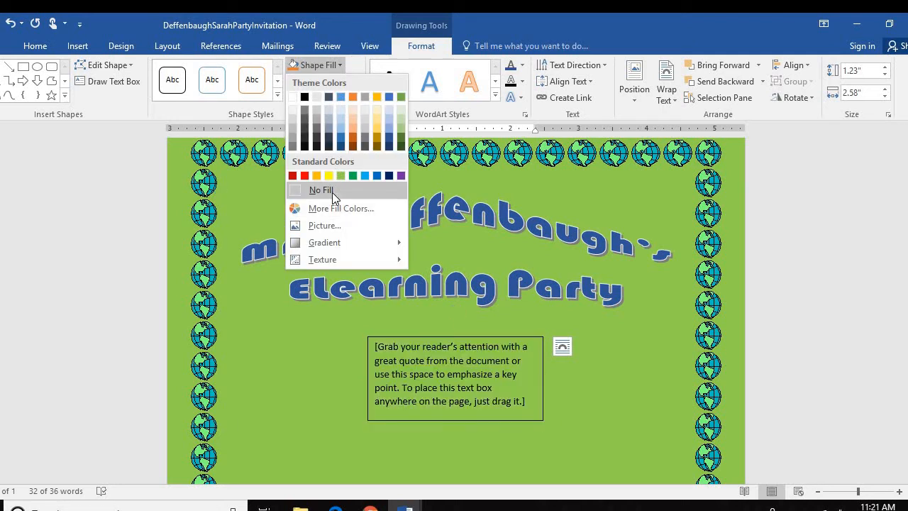
click(332, 192)
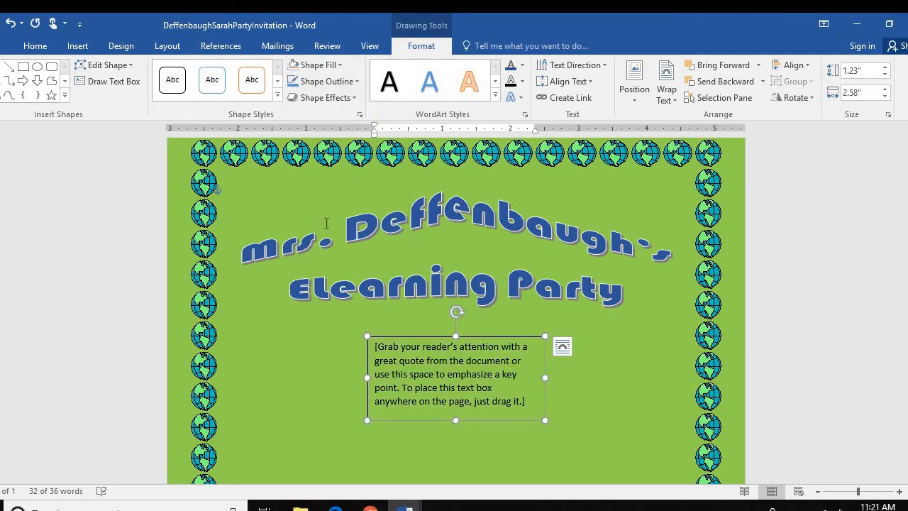
click(355, 81)
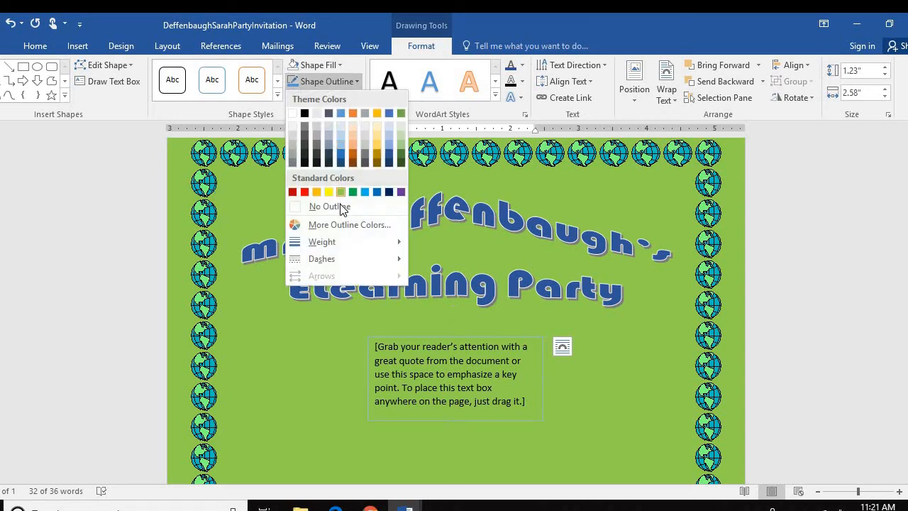
click(333, 207)
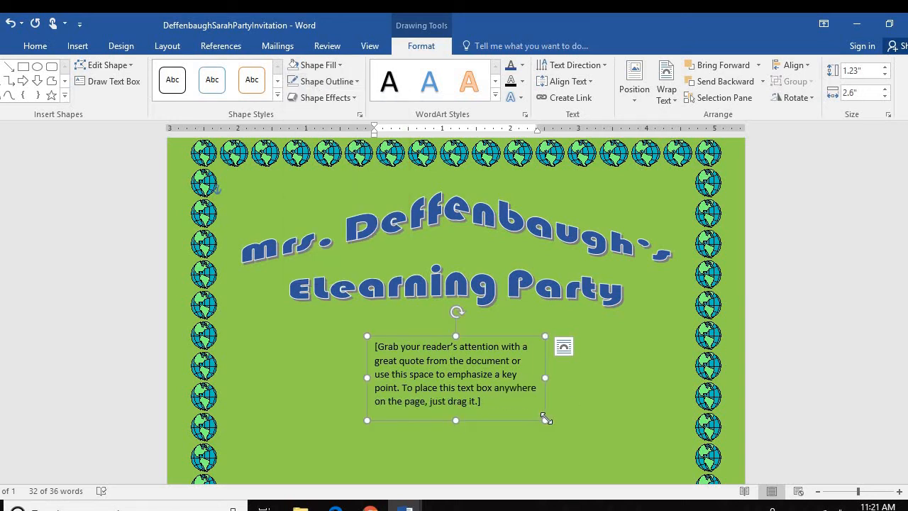
drag(545, 420, 548, 460)
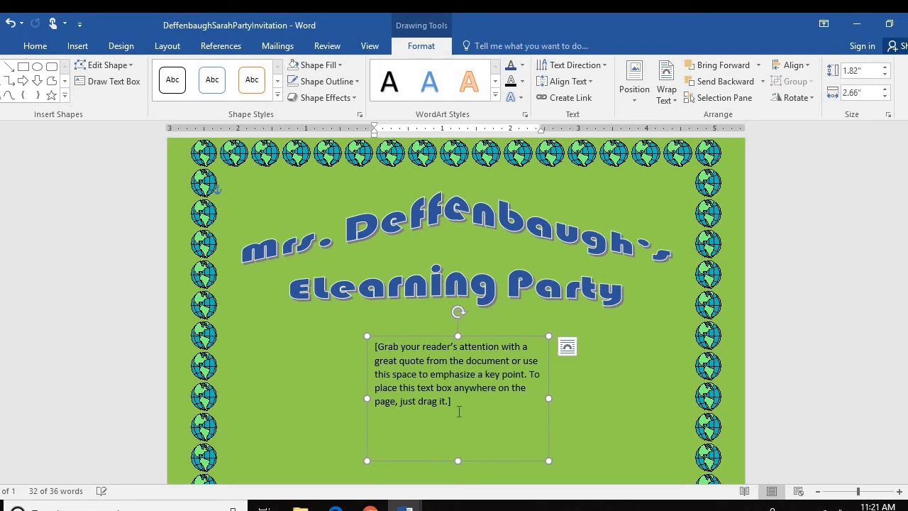
Replace the placeholder text with four lines: "March 17-20th", "Home on the couch", "Snacks will be provided" and "Bring your laptop".
click(367, 395)
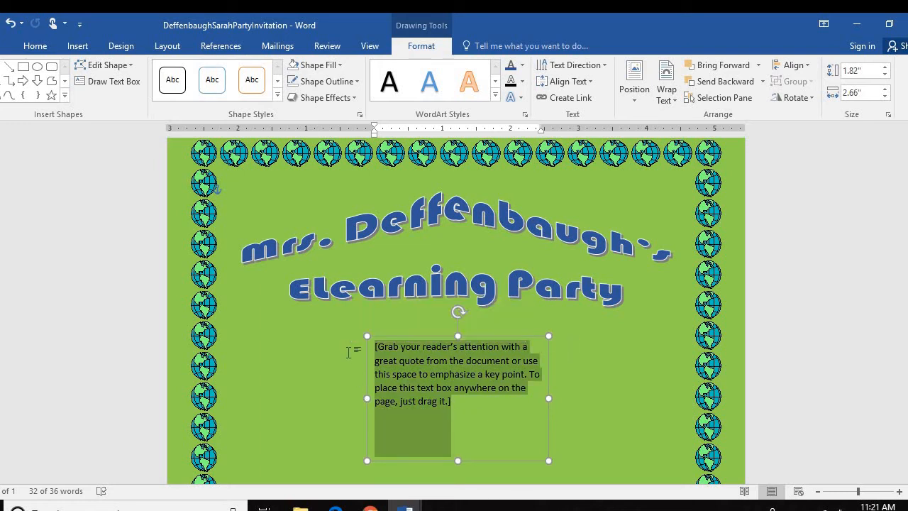
text(March)
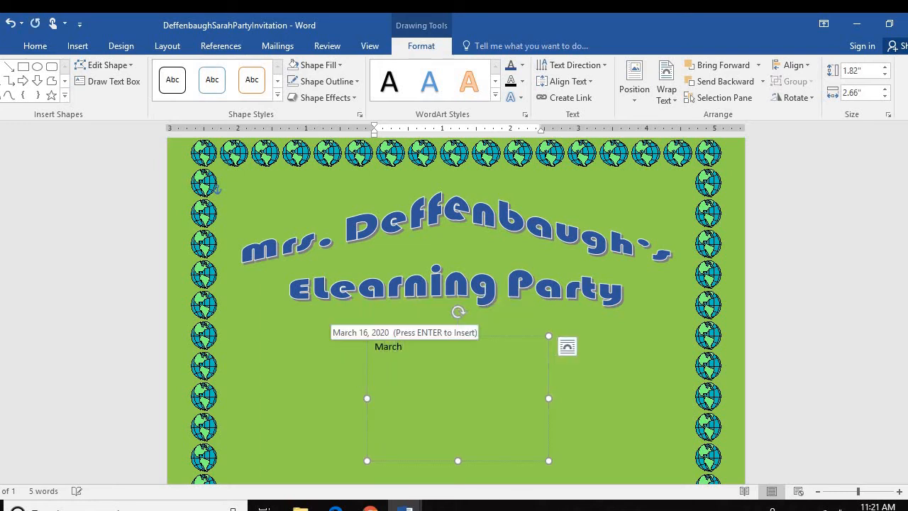
text( 17-20th)
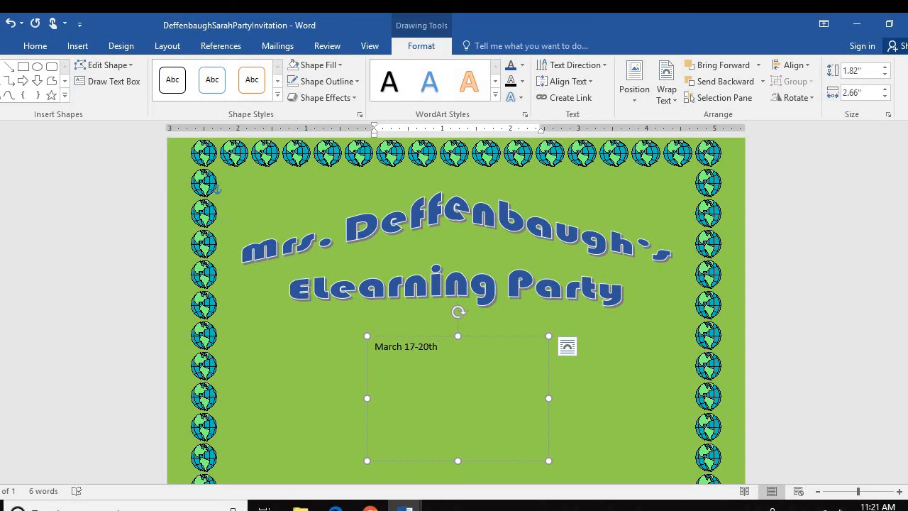
key(Return)
text(Home on the cou)
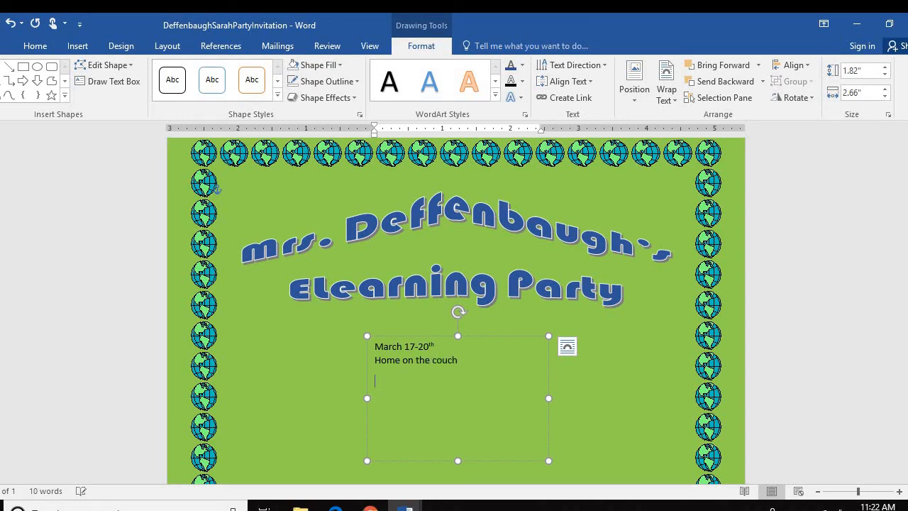
text(ch)
key(Return)
text(Snacks will be provided)
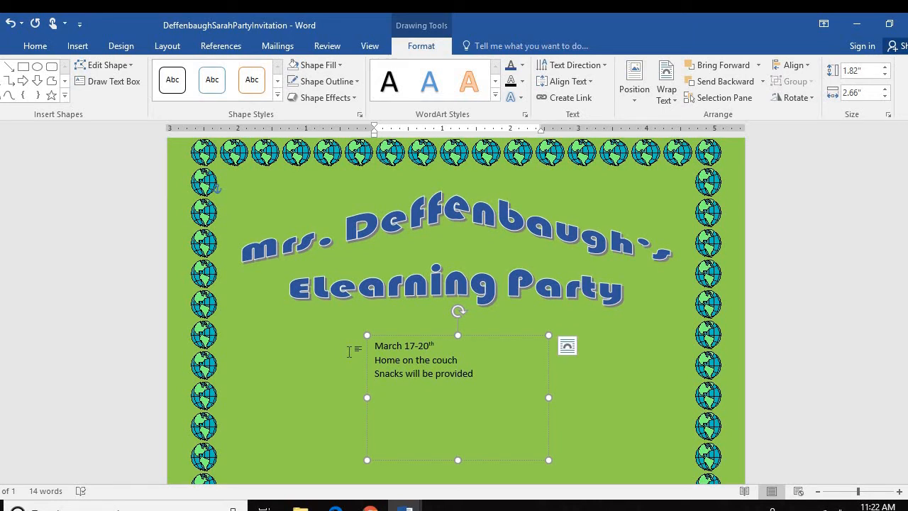
key(Return)
text(Bring your )
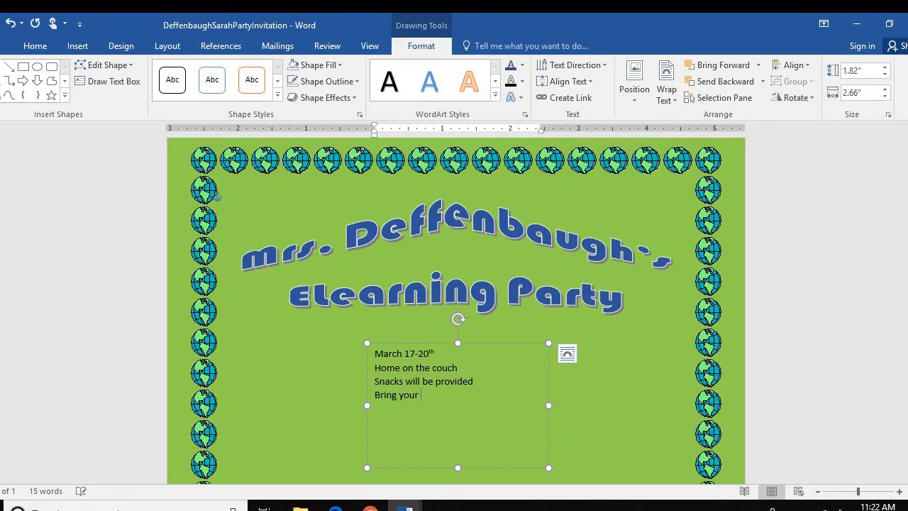
text(lapt)
key(BackSpace)
Set all text in the text box to size 22 and enlarge the box until all four lines fit.
drag(380, 379, 369, 354)
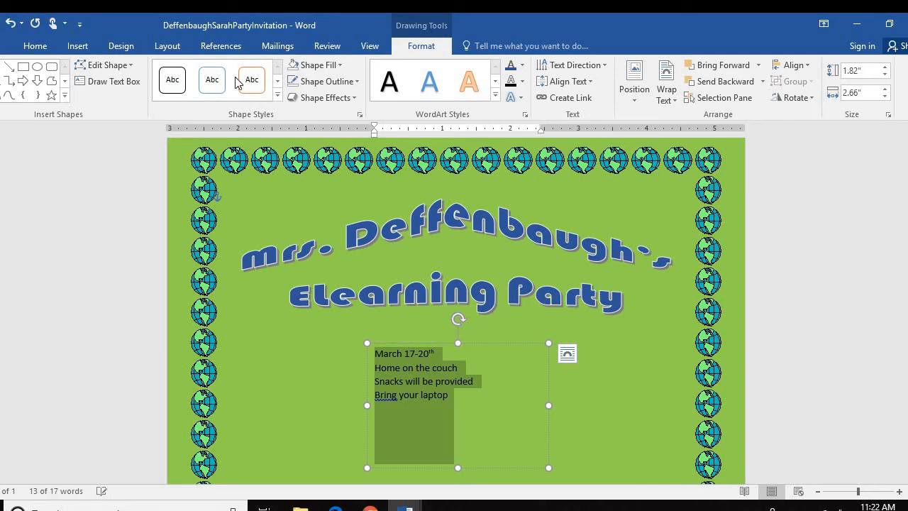
click(34, 46)
click(176, 71)
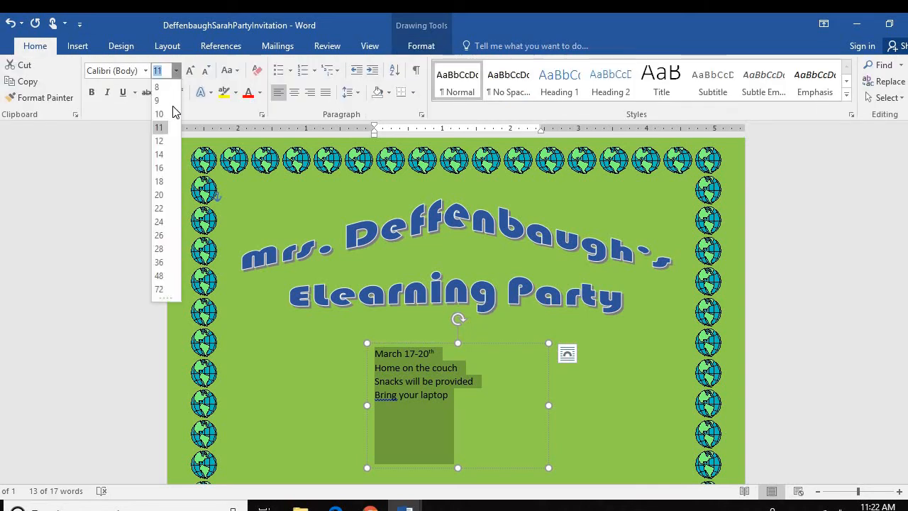
click(159, 208)
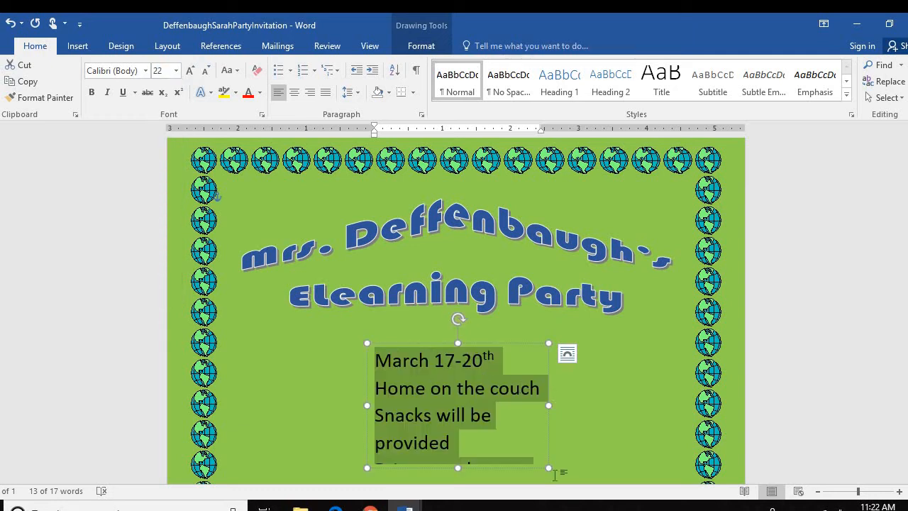
drag(549, 466, 581, 486)
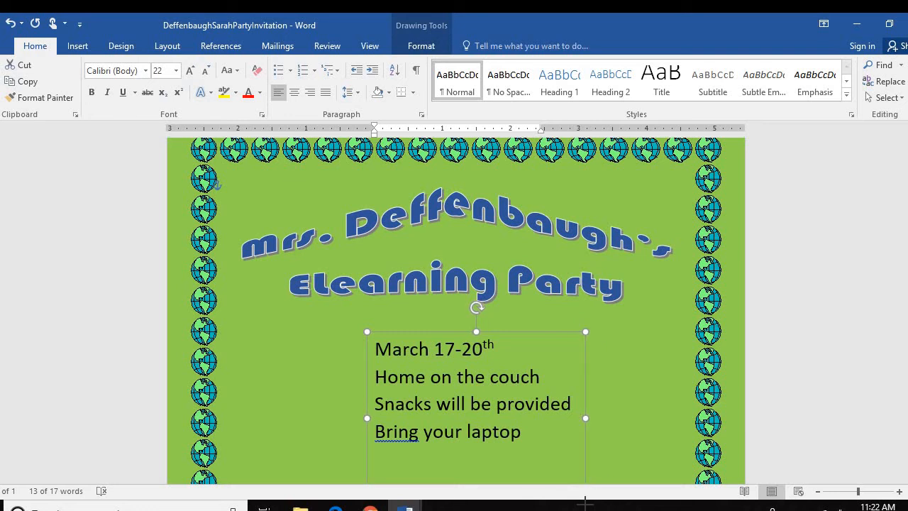
Try to apply solid round bullets to all the text box lines, and undo the bullets.
click(539, 432)
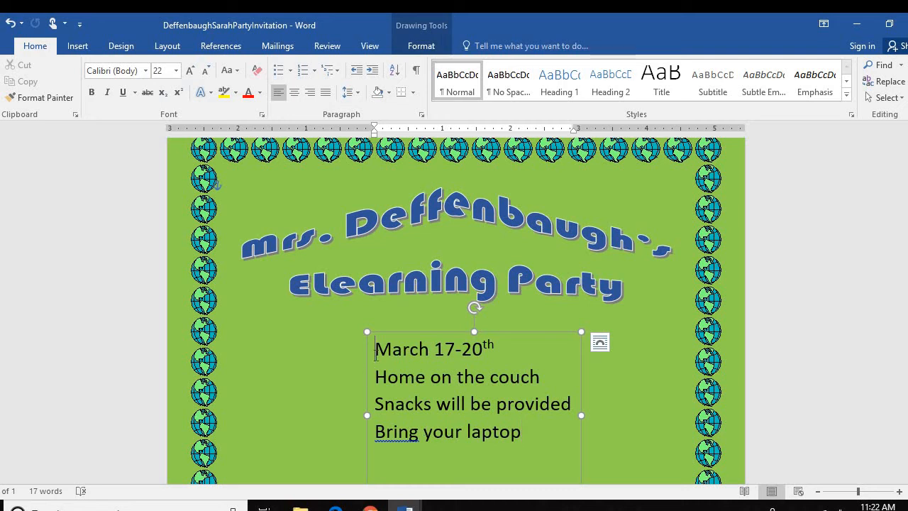
key(ctrl+a)
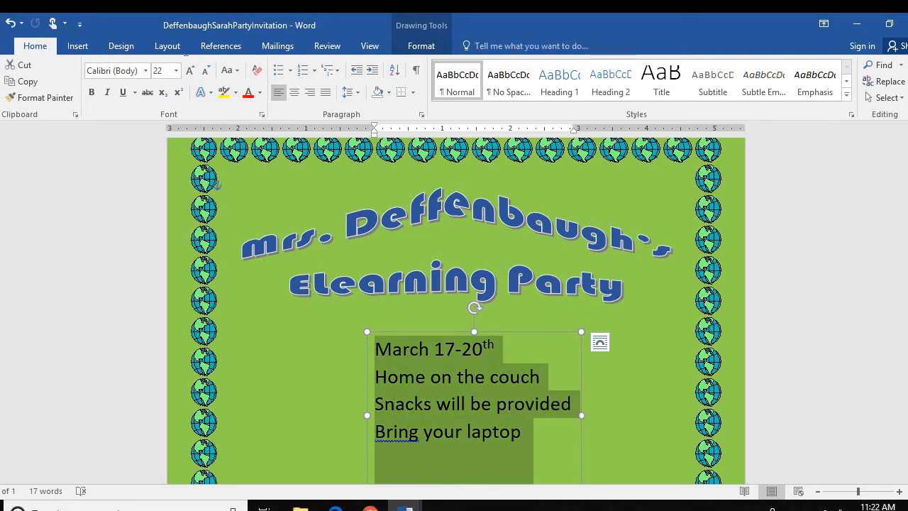
click(290, 70)
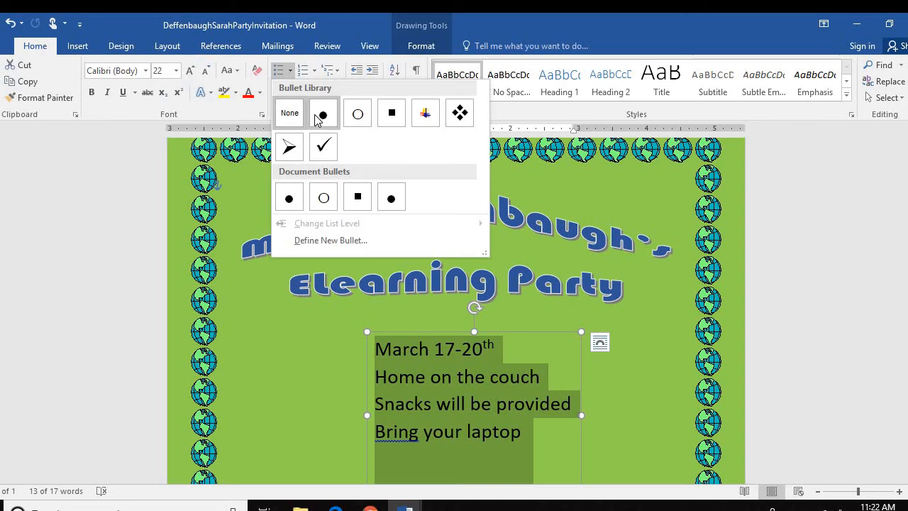
click(323, 115)
scroll(561, 415, down, 3)
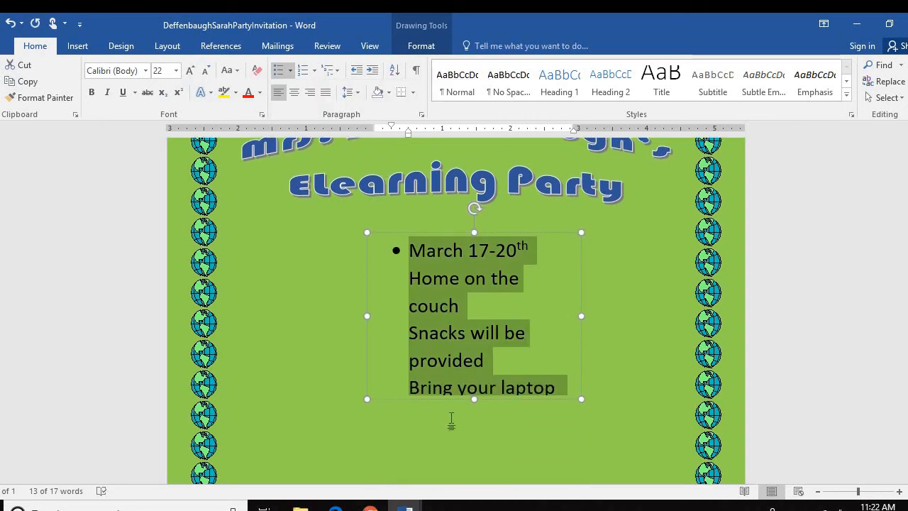
click(386, 335)
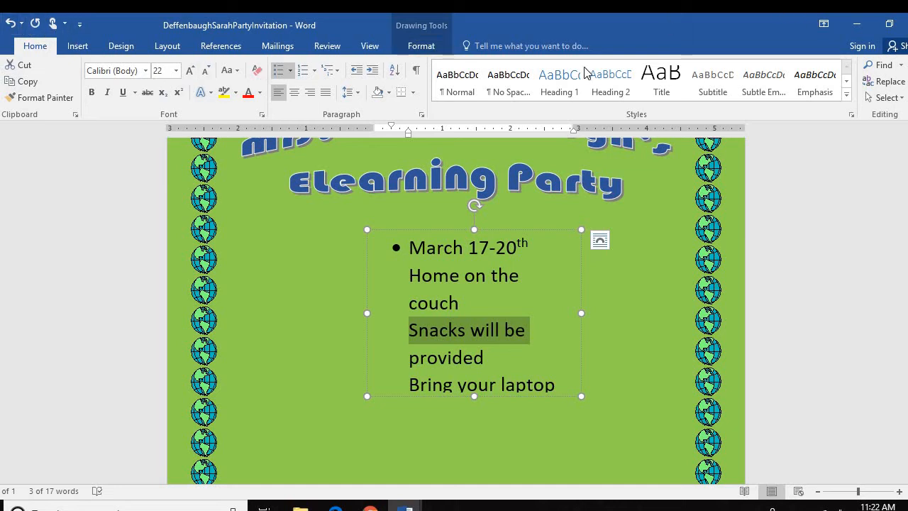
click(11, 23)
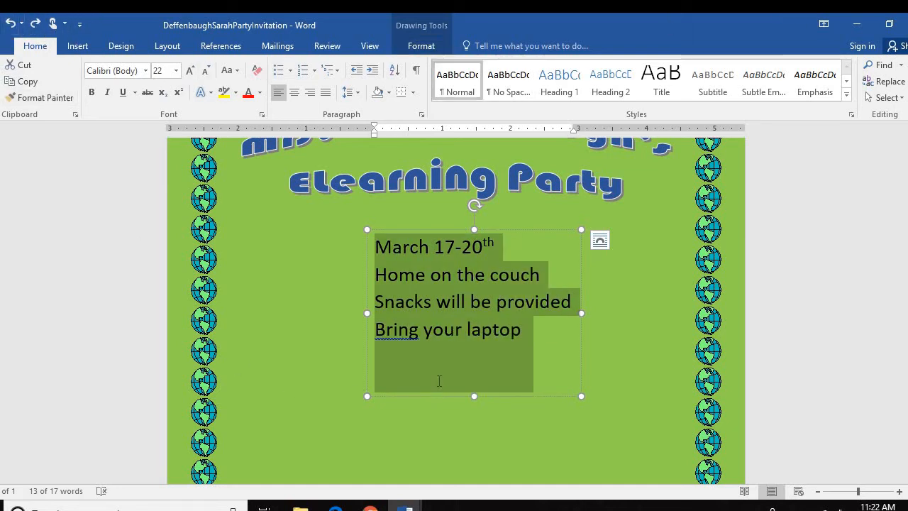
Apply the Strikethrough font effect to the words "will be" in the snacks line.
click(518, 337)
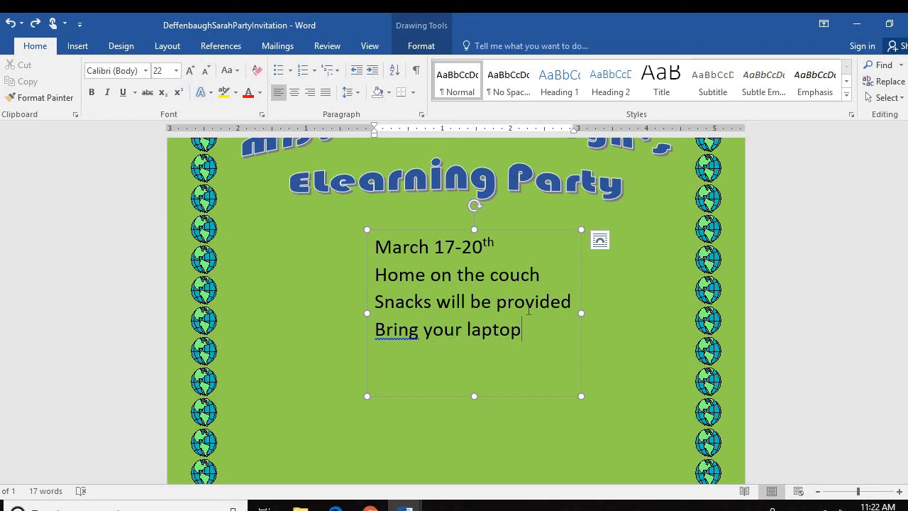
click(541, 271)
drag(489, 302, 437, 303)
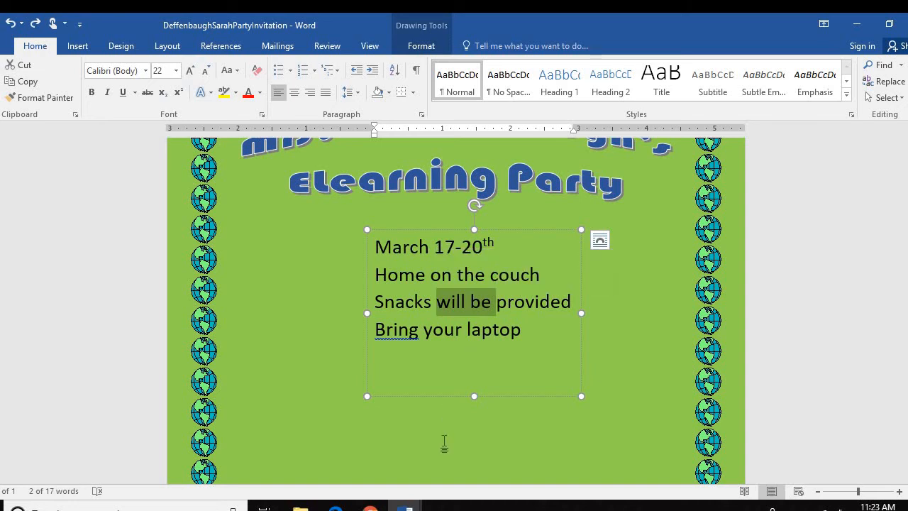
click(493, 303)
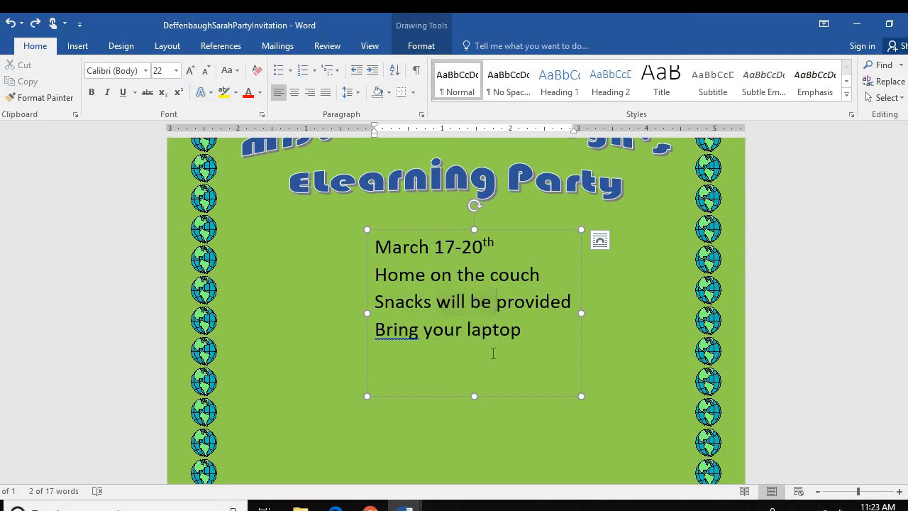
drag(491, 304, 444, 303)
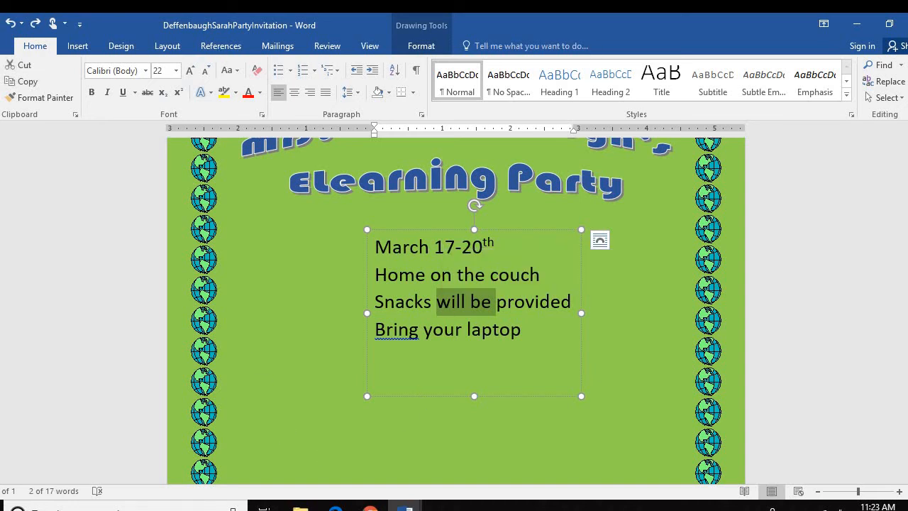
click(136, 95)
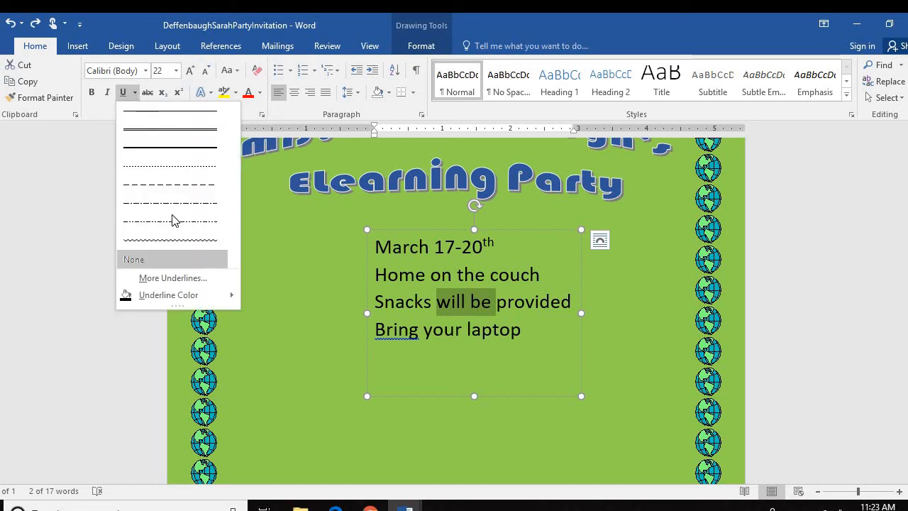
click(189, 279)
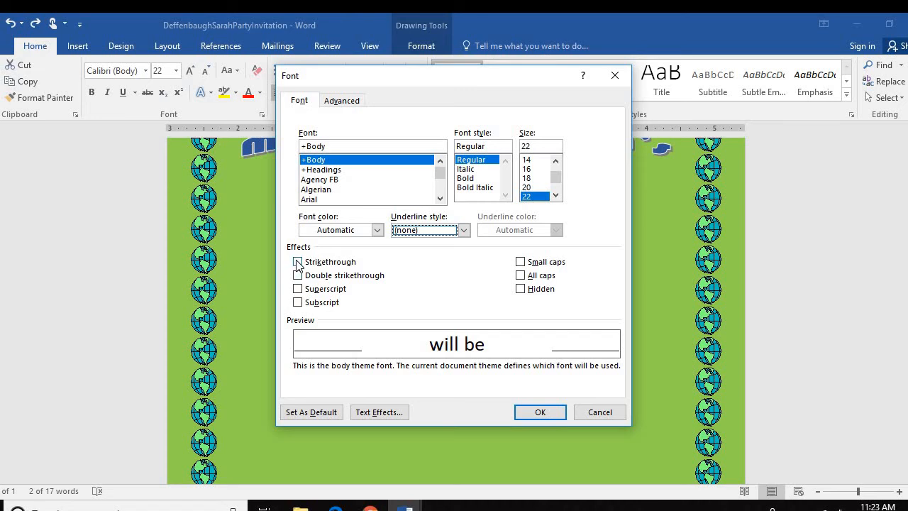
click(298, 263)
click(536, 411)
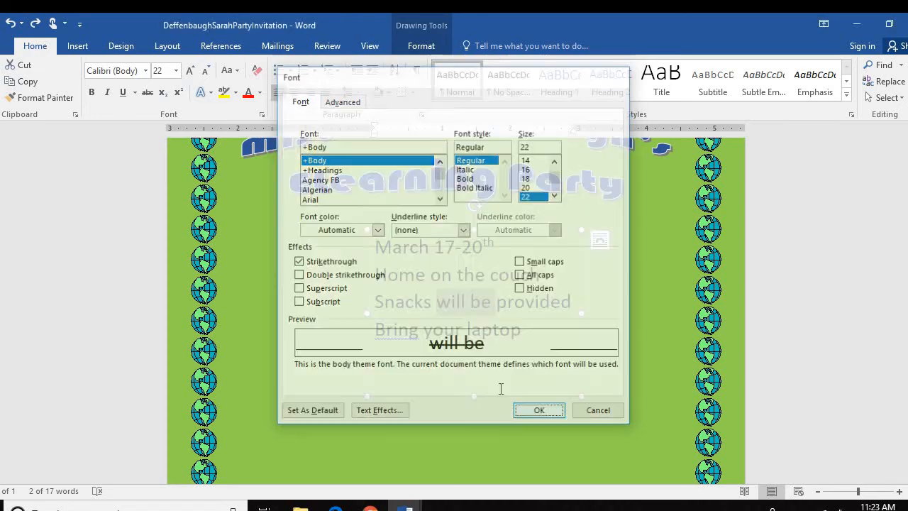
click(524, 330)
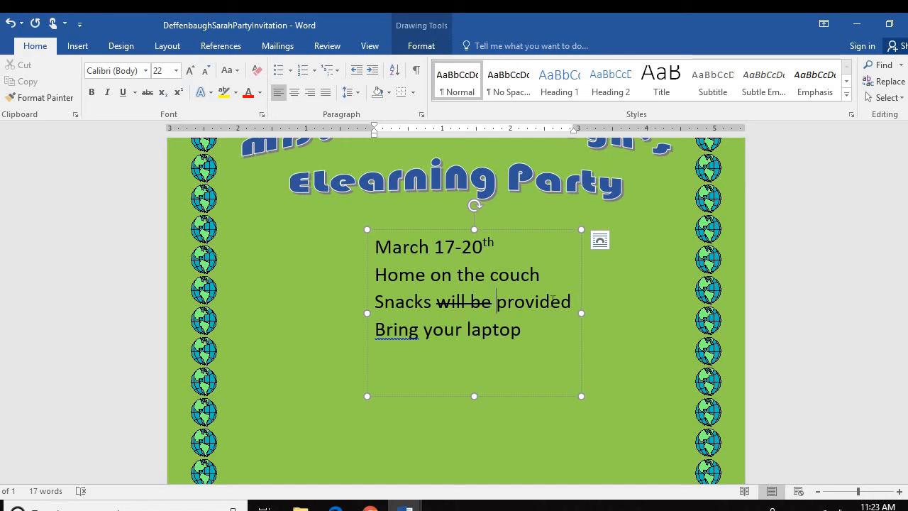
drag(572, 299, 470, 307)
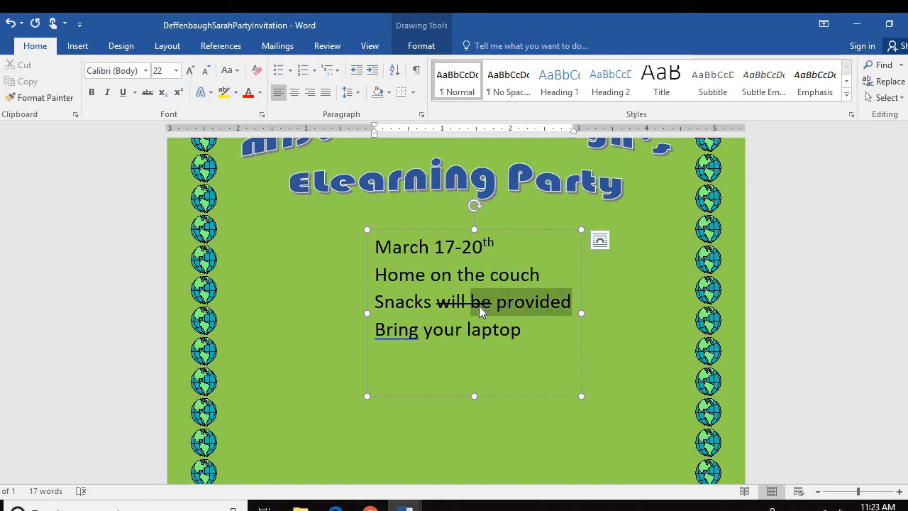
click(134, 93)
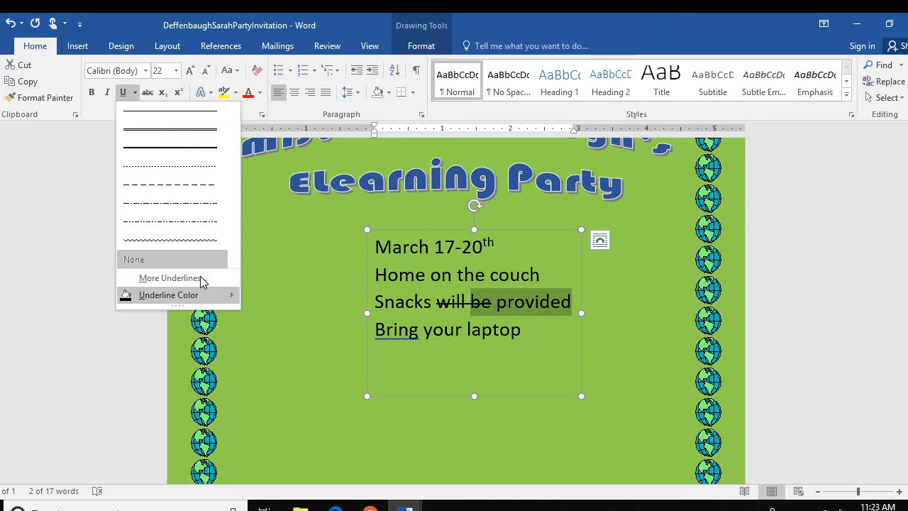
click(200, 278)
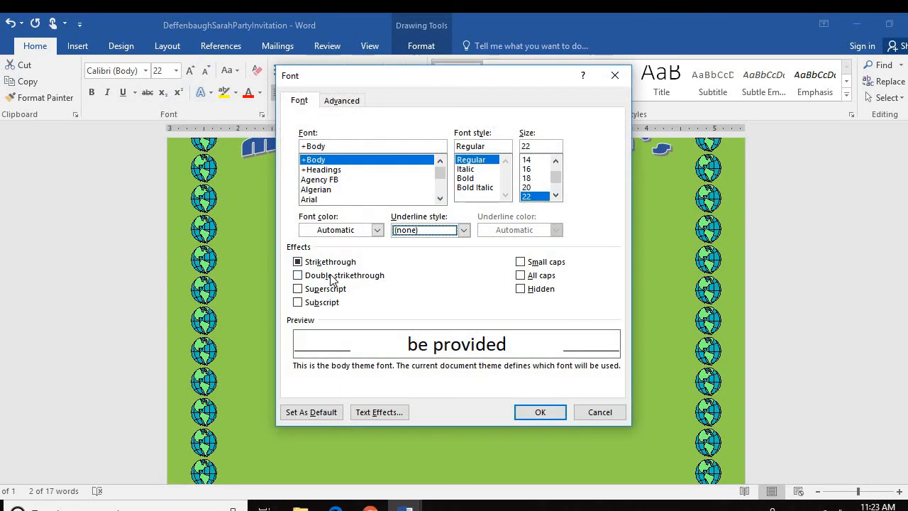
click(536, 414)
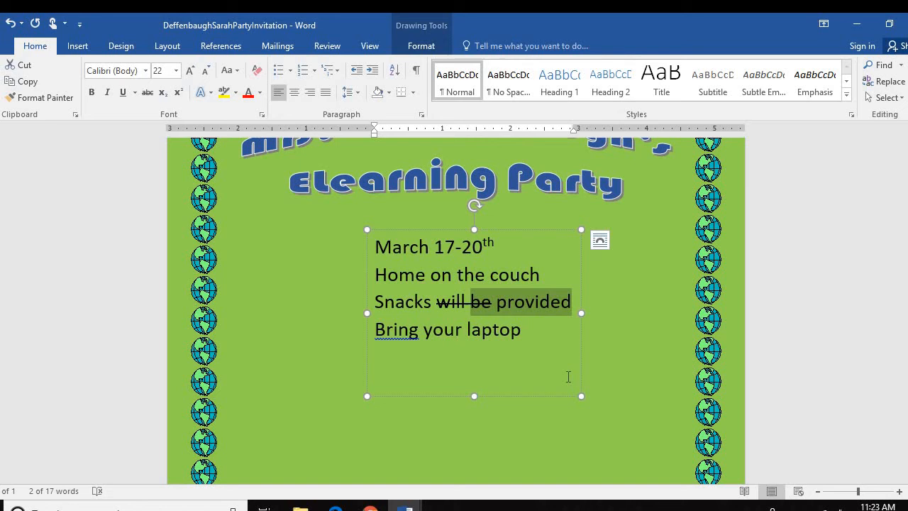
Apply the Strikethrough font effect to the word "provided" in the snacks line as well.
click(536, 301)
drag(572, 304, 491, 303)
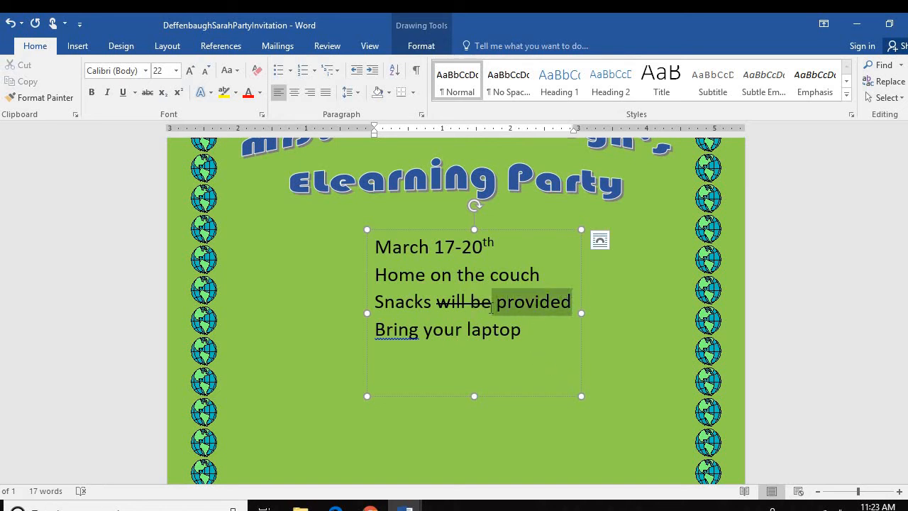
click(135, 92)
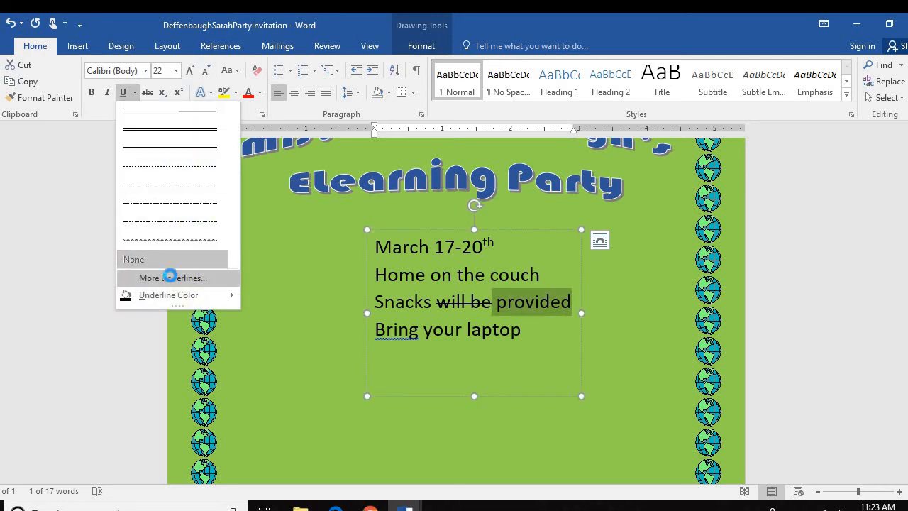
click(174, 278)
click(298, 262)
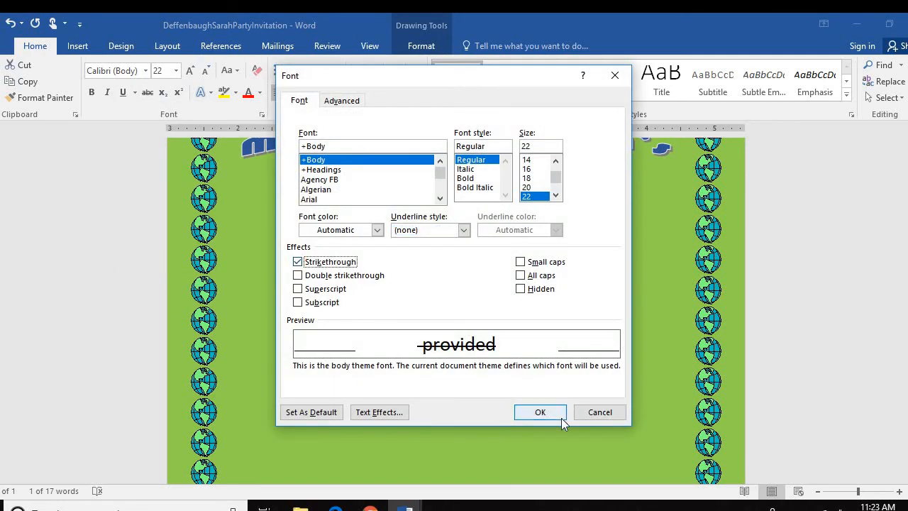
click(539, 411)
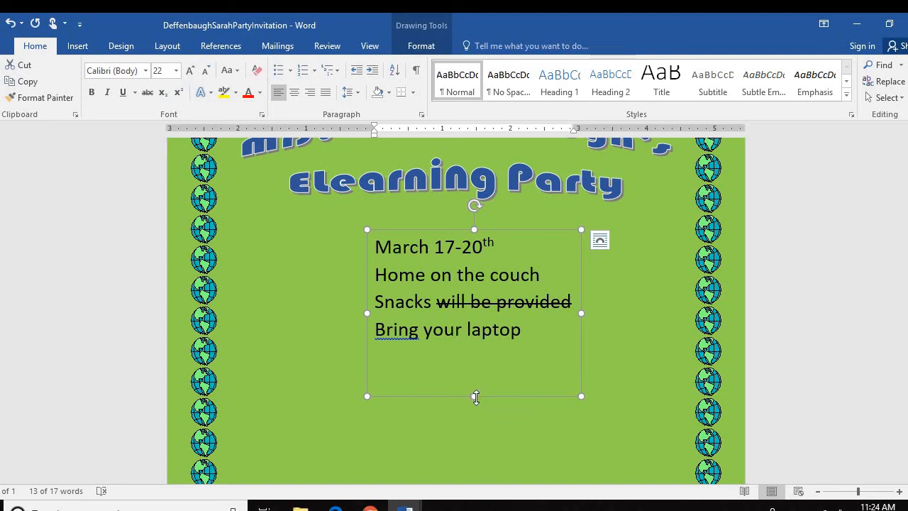
Shorten the details text box so its lower edge sits just below the "Bring your laptop" line.
mouse_move(475, 397)
mouse_down()
mouse_move(468, 374)
mouse_move(474, 381)
mouse_up()
click(573, 397)
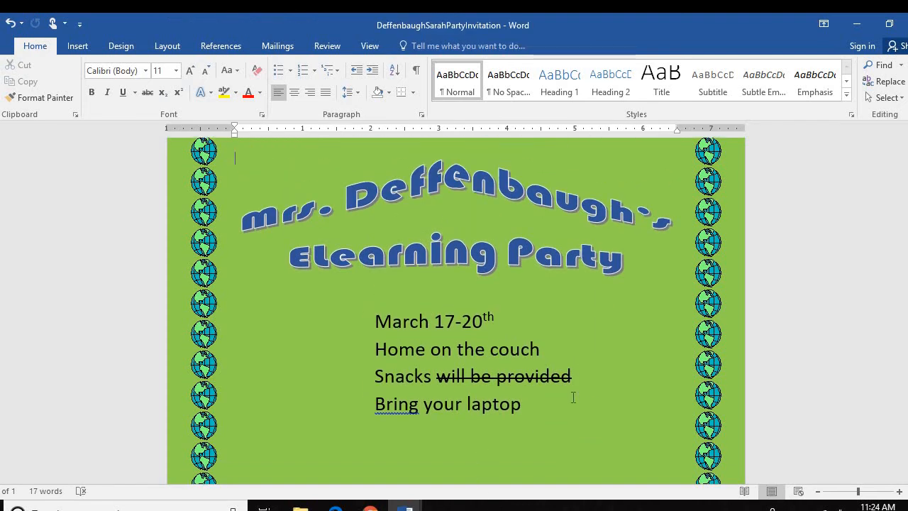
scroll(543, 393, down, 3)
scroll(544, 393, up, 2)
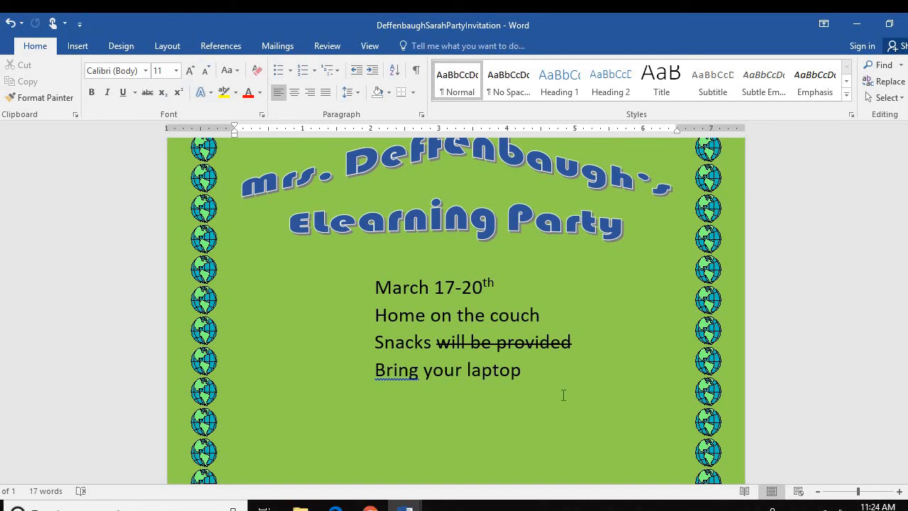
scroll(489, 403, down, 1)
scroll(345, 401, up, 2)
click(348, 398)
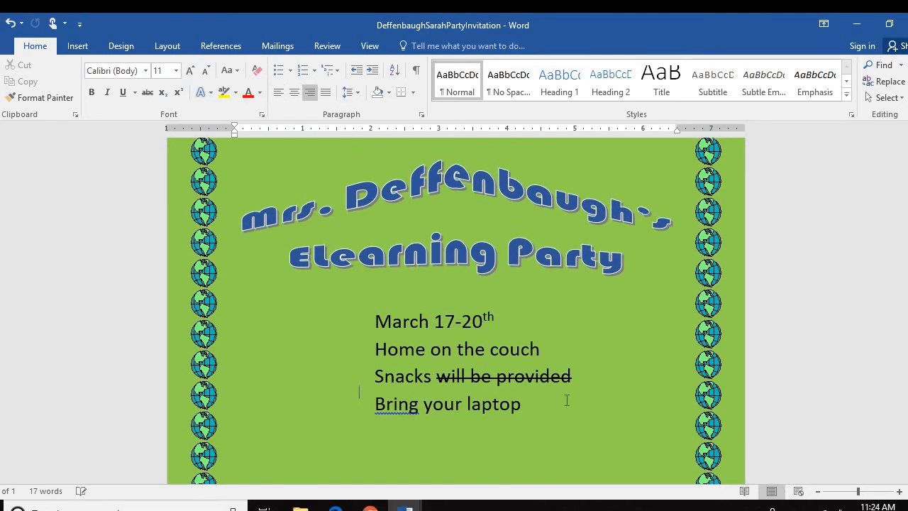
click(561, 417)
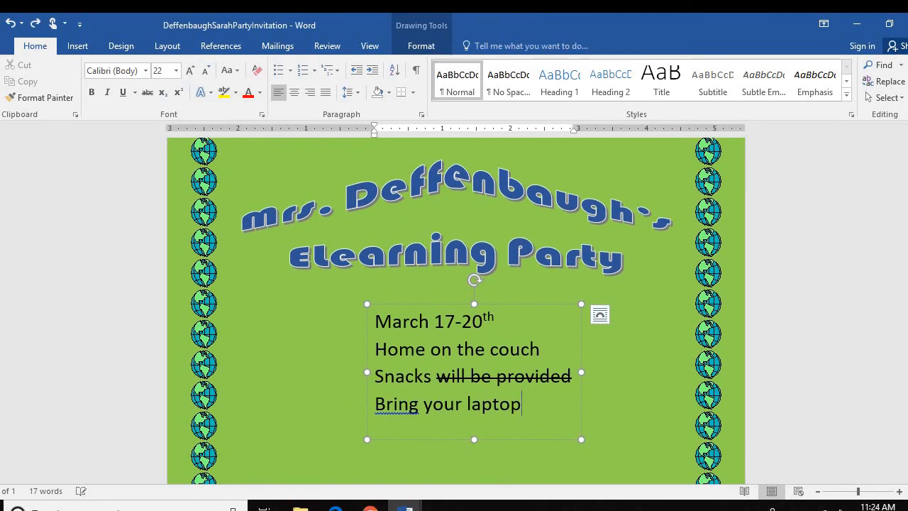
click(603, 367)
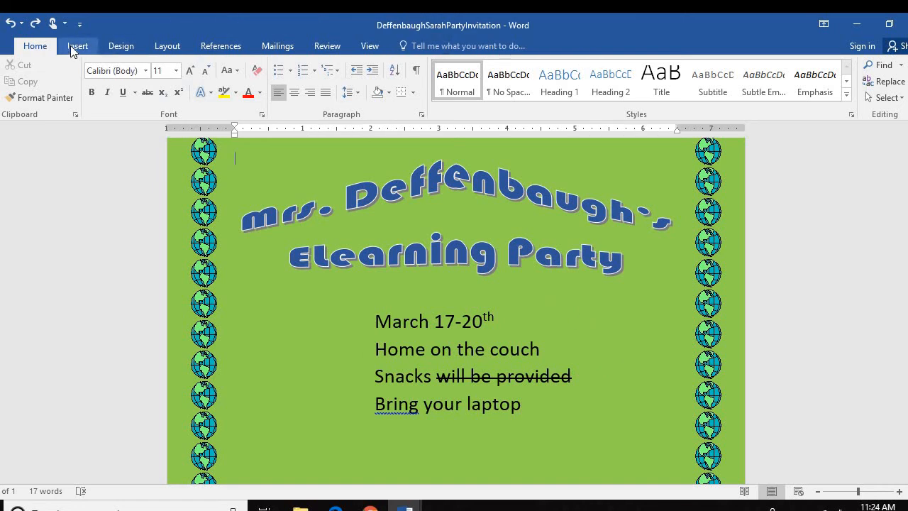
Search Bing online pictures for "laptop" and insert the black laptop clip art with a smiling face on its screen.
click(70, 46)
click(133, 93)
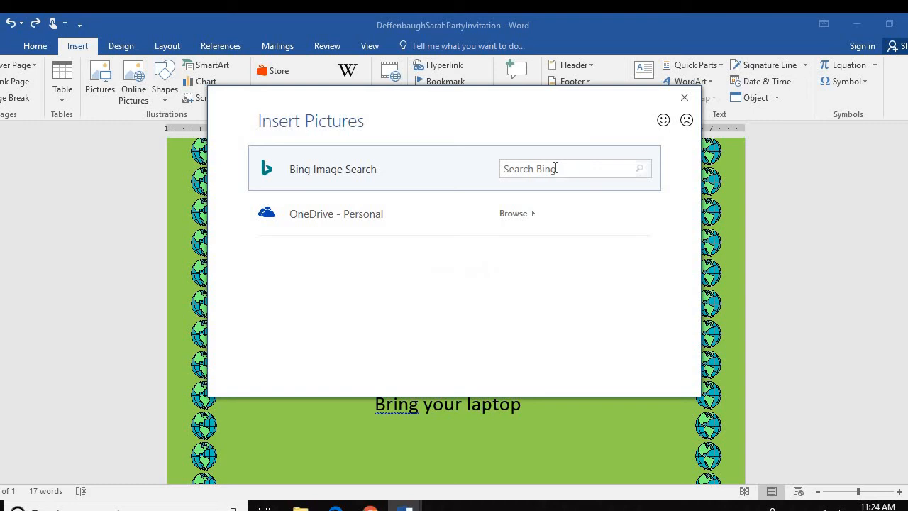
click(554, 173)
click(529, 174)
text(laptop)
key(Return)
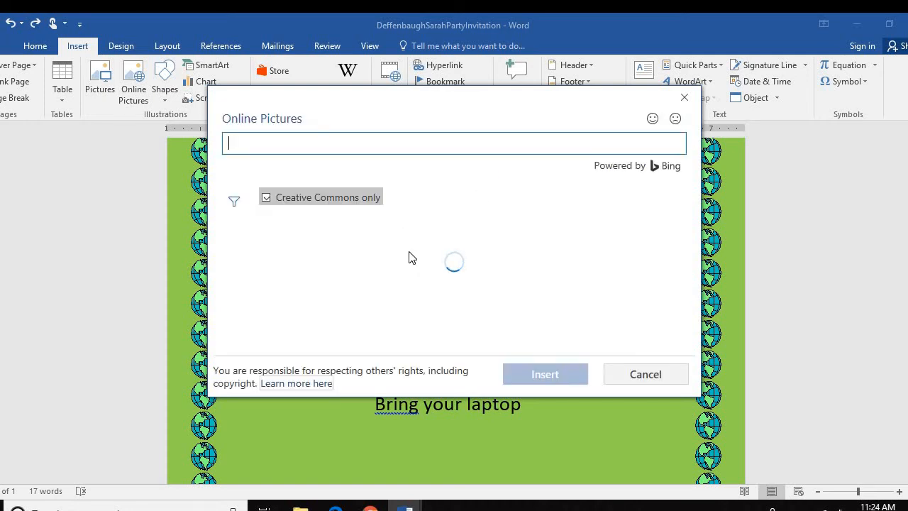
click(500, 273)
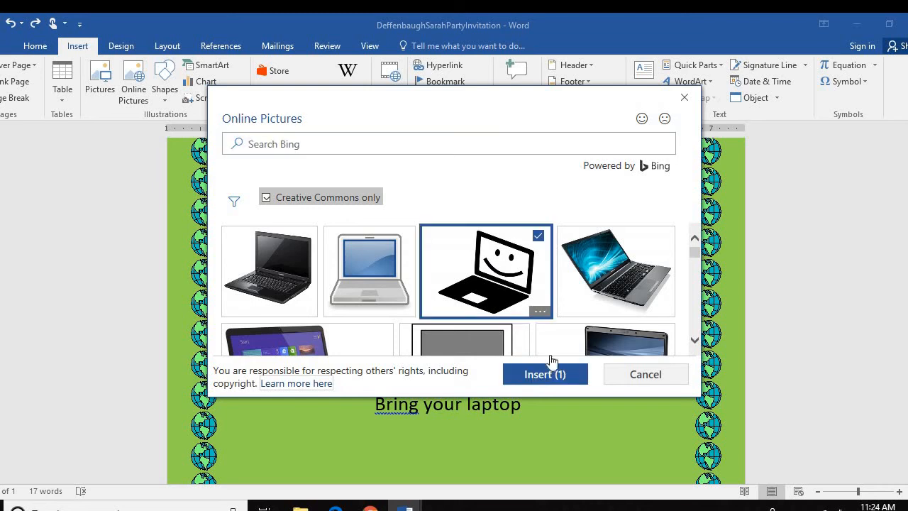
click(550, 375)
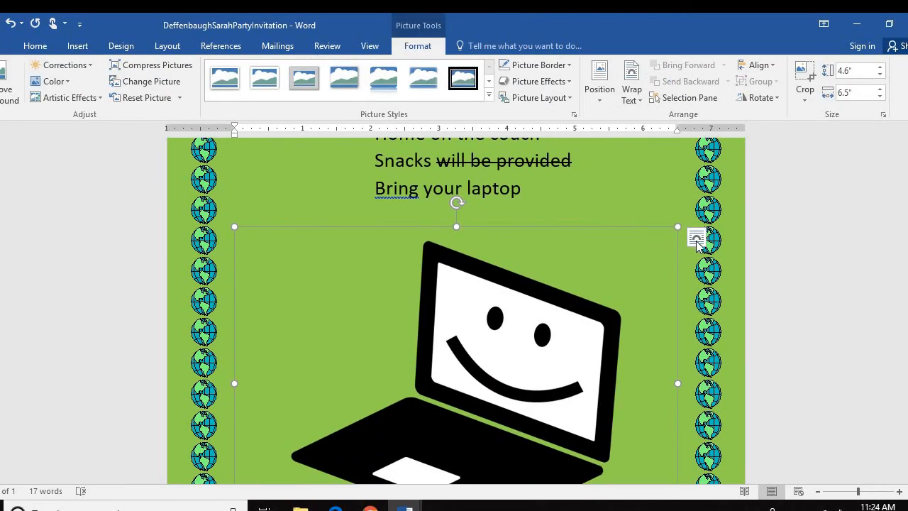
Set the laptop picture's text wrapping to Square and shrink it to about 2.54" high by 3.58" wide.
click(697, 240)
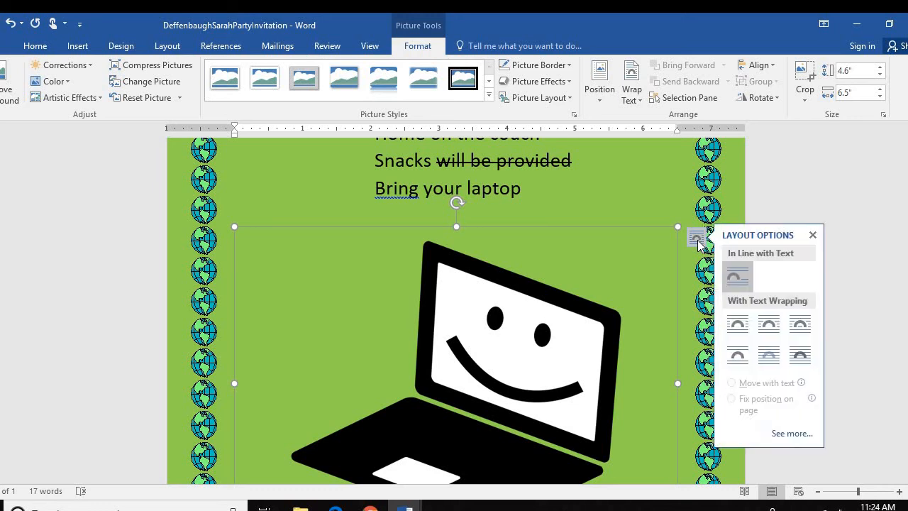
click(737, 322)
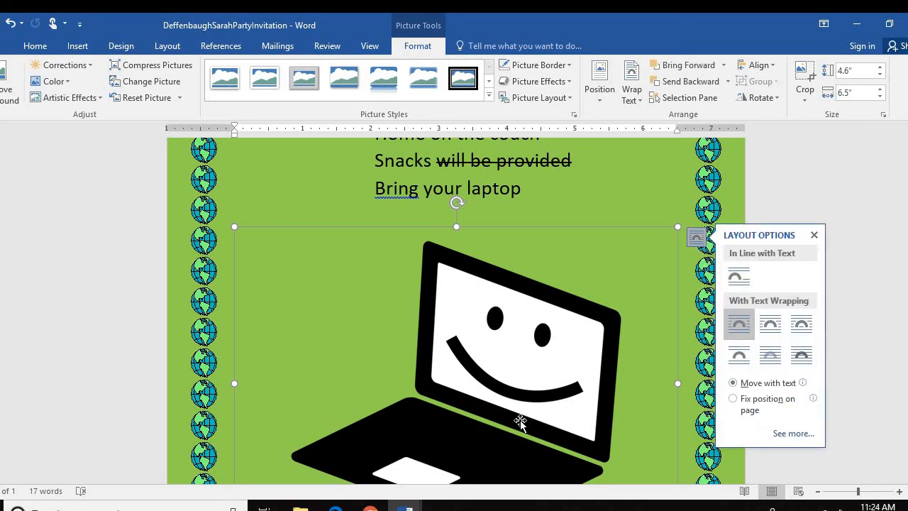
drag(243, 227, 462, 457)
scroll(584, 408, down, 3)
drag(497, 293, 300, 200)
scroll(550, 279, up, 5)
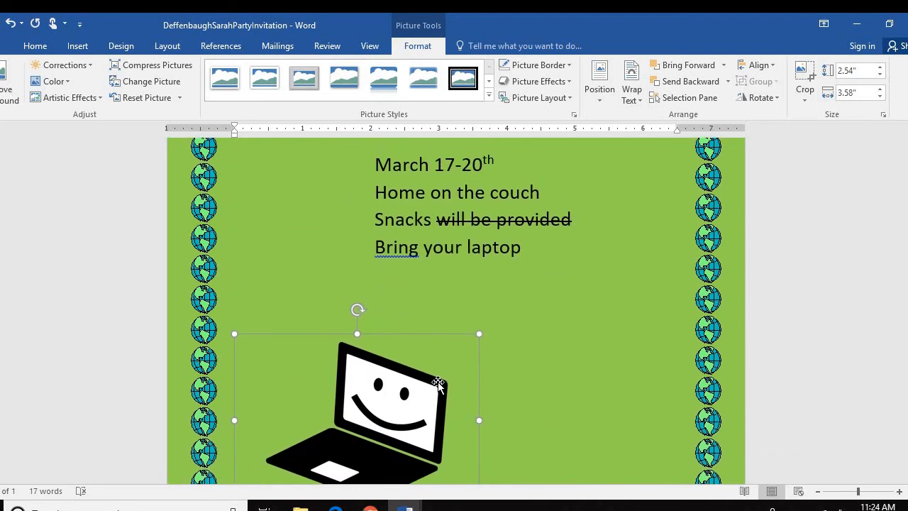
Move the laptop picture below the details text, close to the page's right-hand globe border.
drag(348, 426, 402, 364)
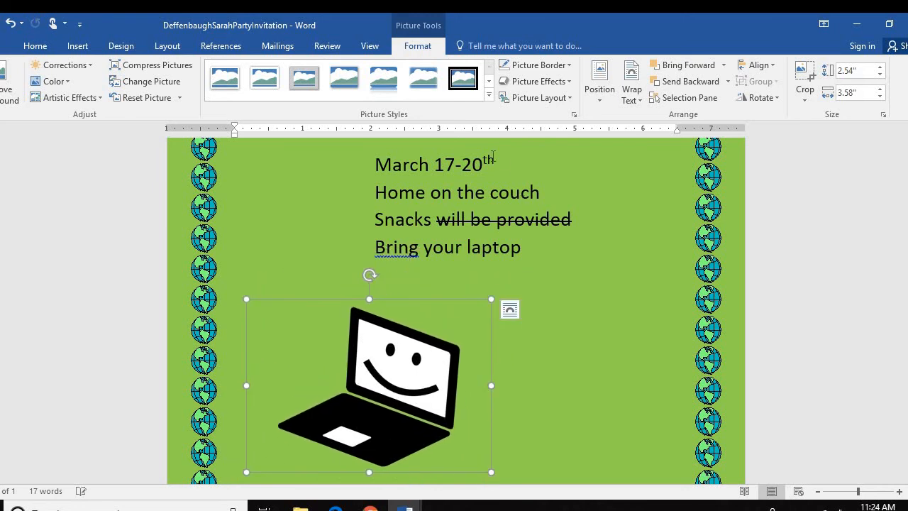
drag(482, 391, 600, 402)
scroll(586, 383, up, 2)
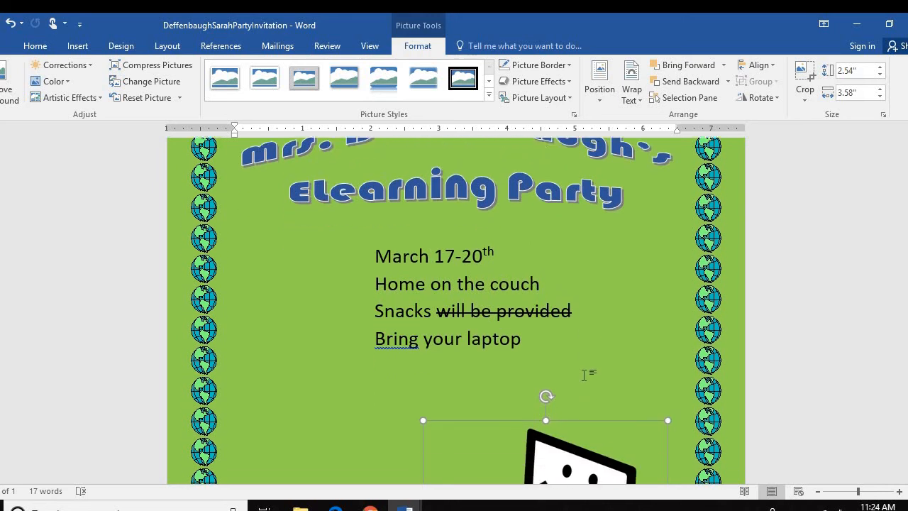
Add the line "9:00-10:00am" after "Home on the couch" and lengthen the text box until all lines fit.
scroll(550, 386, down, 1)
click(495, 198)
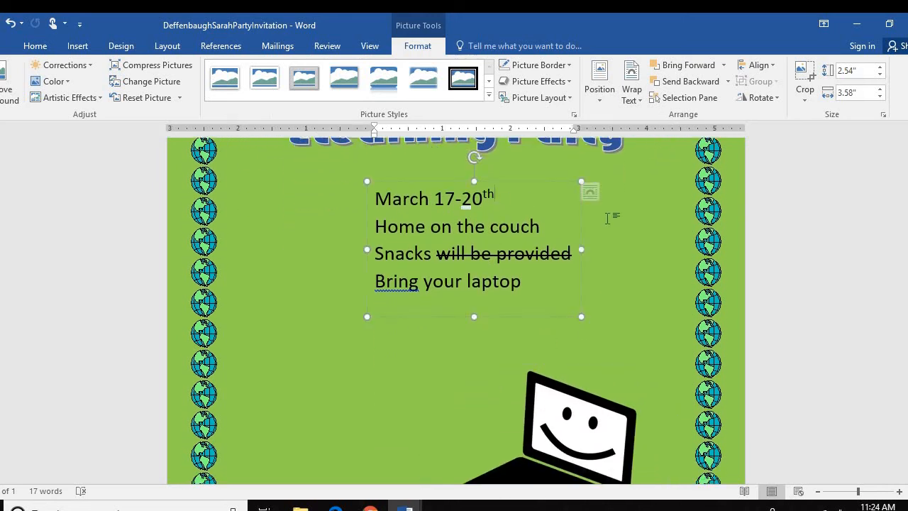
click(537, 228)
key(Return)
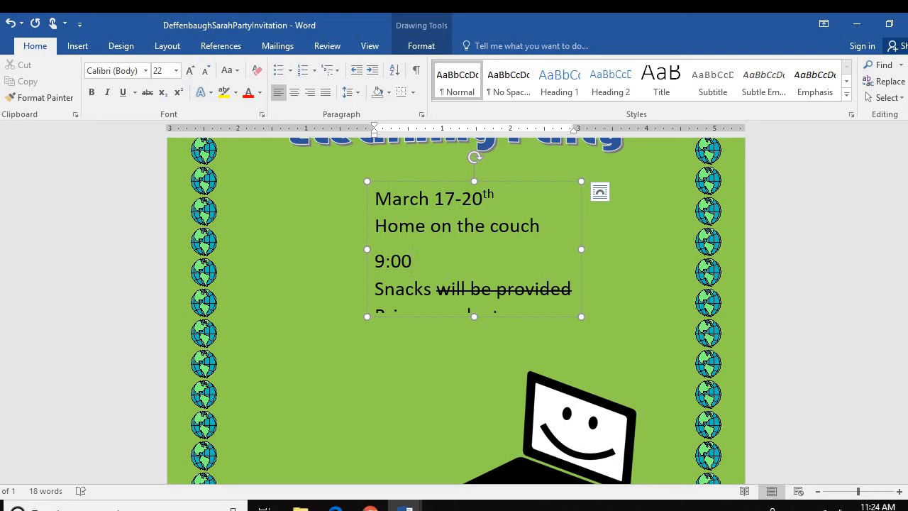
text(10:00am)
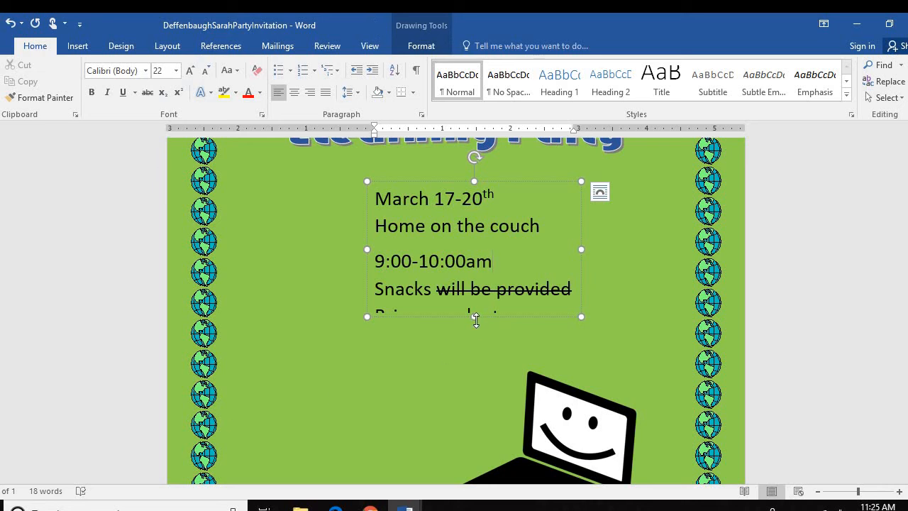
drag(474, 317, 475, 362)
click(594, 339)
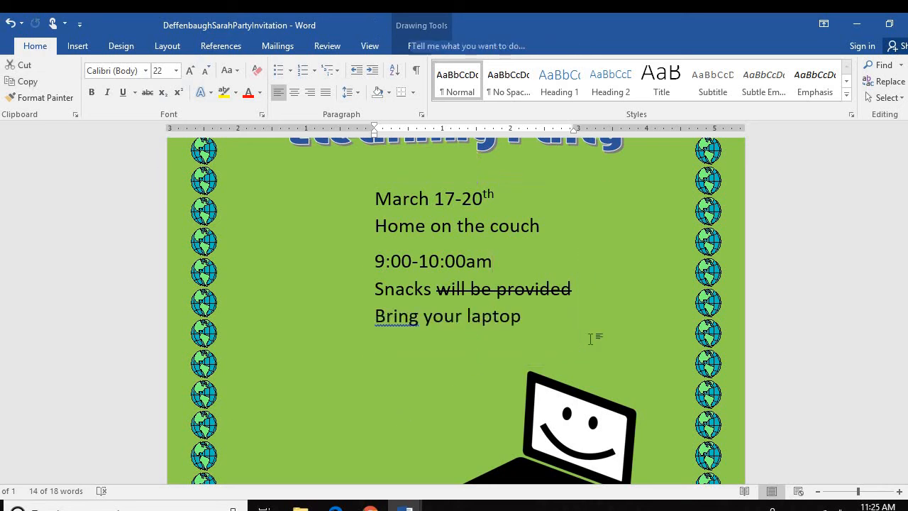
Review the invitation from top to bottom, checking the title, globe border, party details and laptop picture.
scroll(592, 338, up, 2)
scroll(582, 344, down, 2)
scroll(574, 348, down, 3)
scroll(576, 366, up, 1)
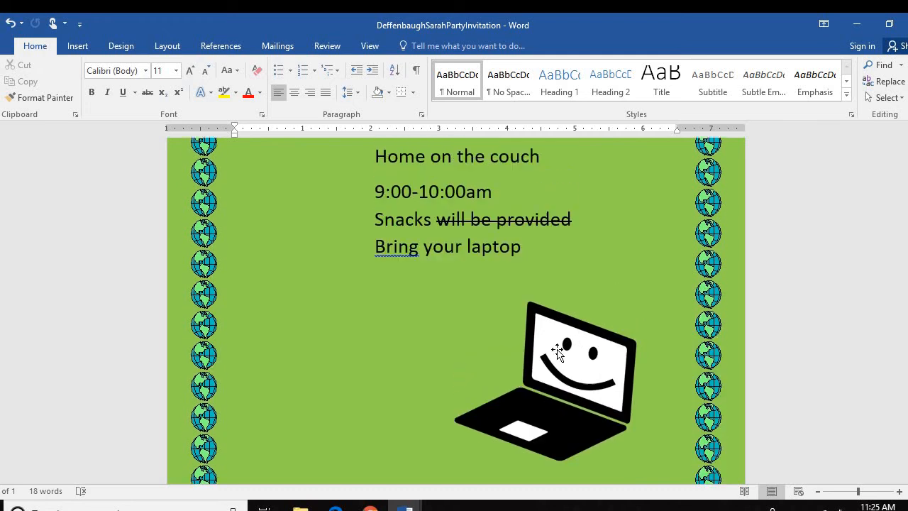
scroll(578, 383, down, 1)
click(578, 385)
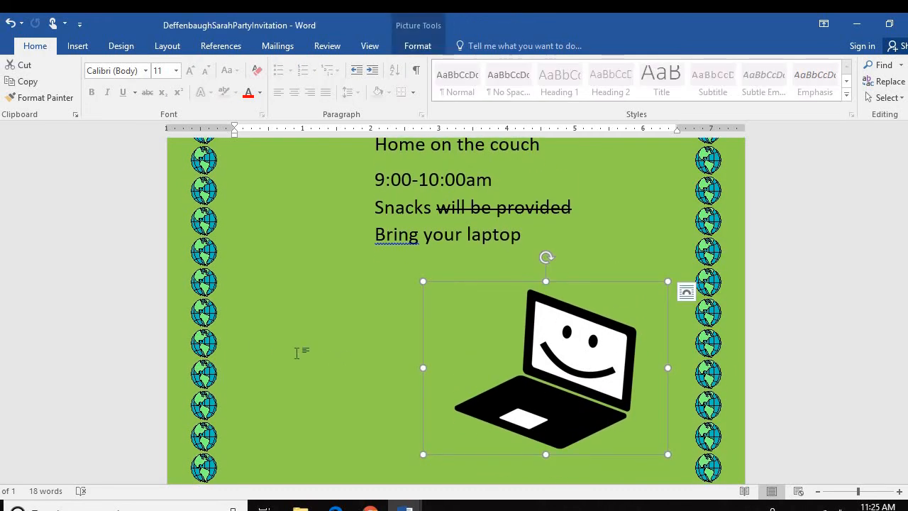
click(286, 347)
scroll(284, 347, up, 6)
scroll(277, 330, down, 4)
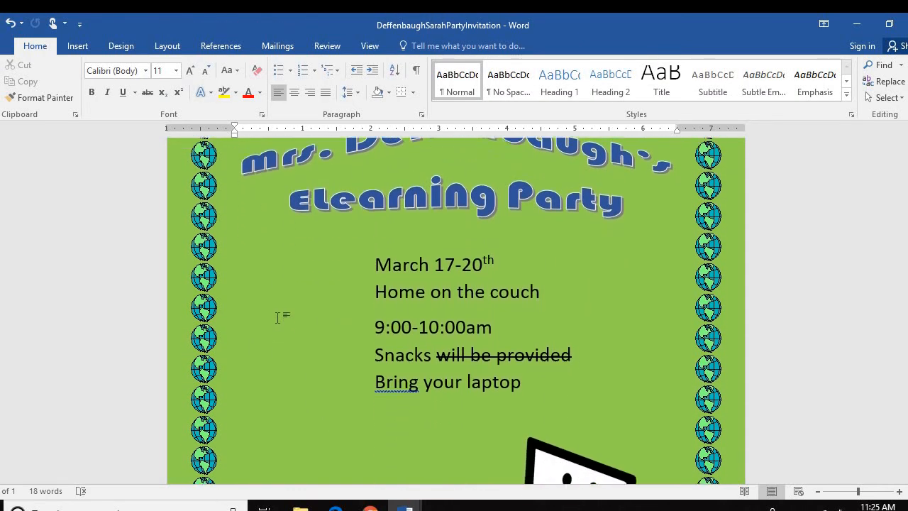
scroll(578, 316, up, 3)
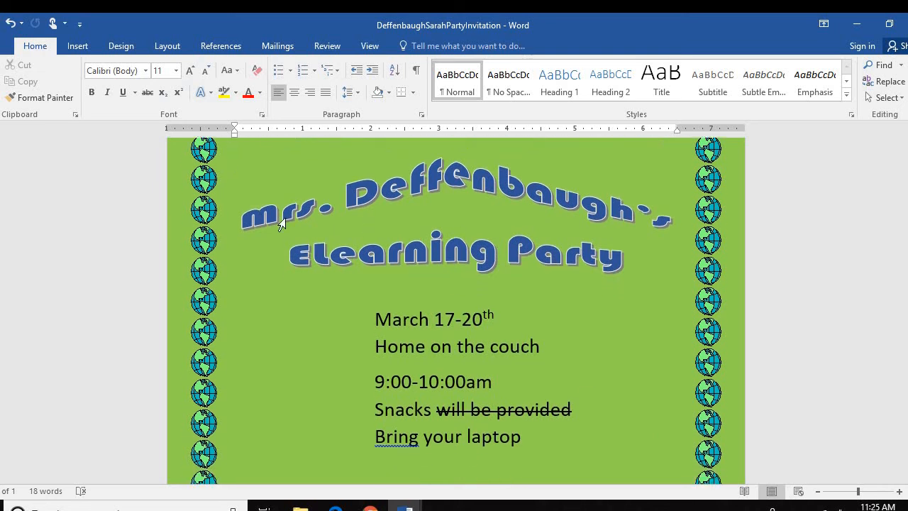
scroll(561, 301, down, 1)
scroll(561, 376, down, 2)
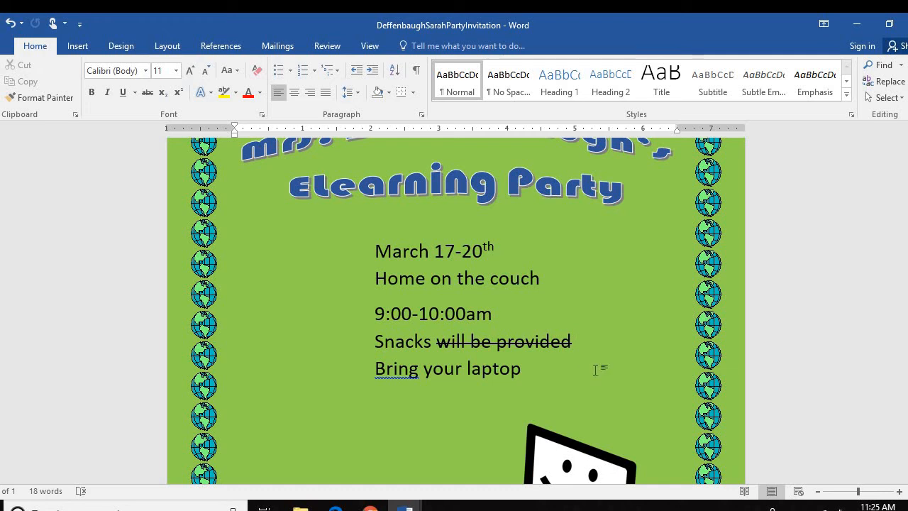
scroll(600, 369, down, 3)
click(563, 398)
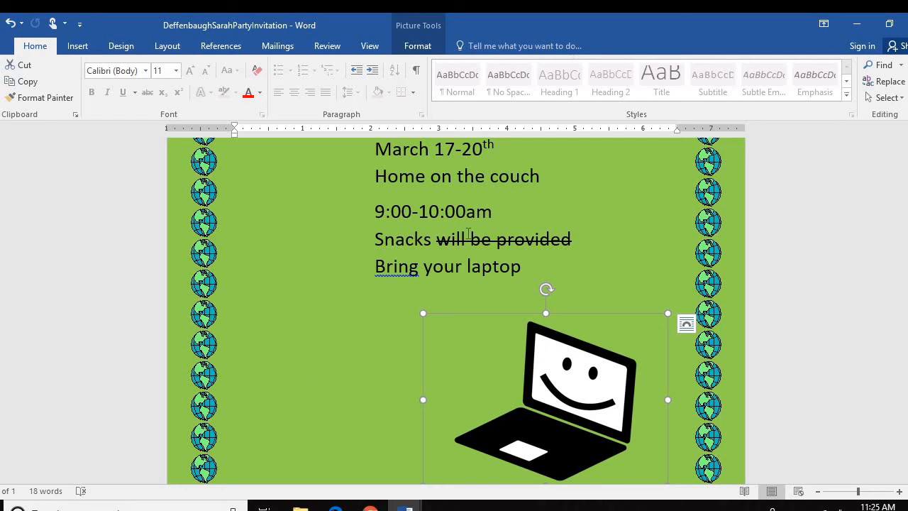
scroll(303, 319, up, 5)
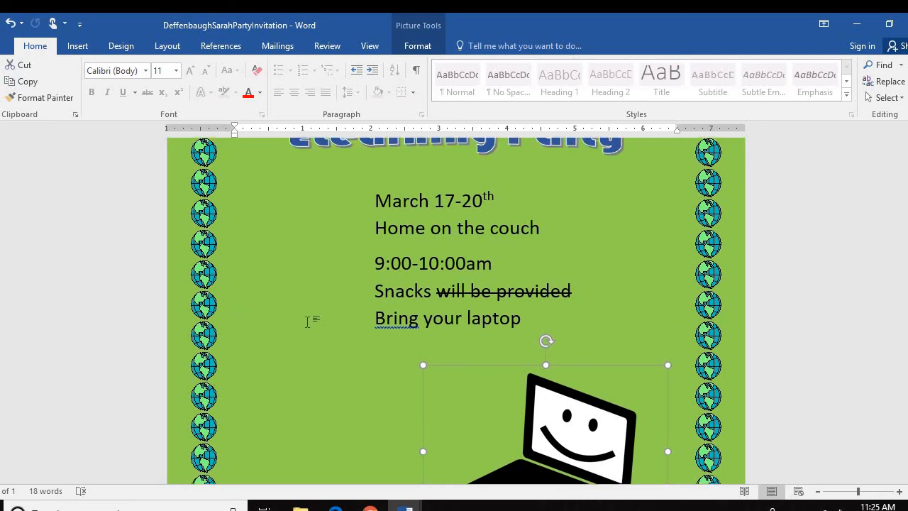
scroll(293, 321, down, 6)
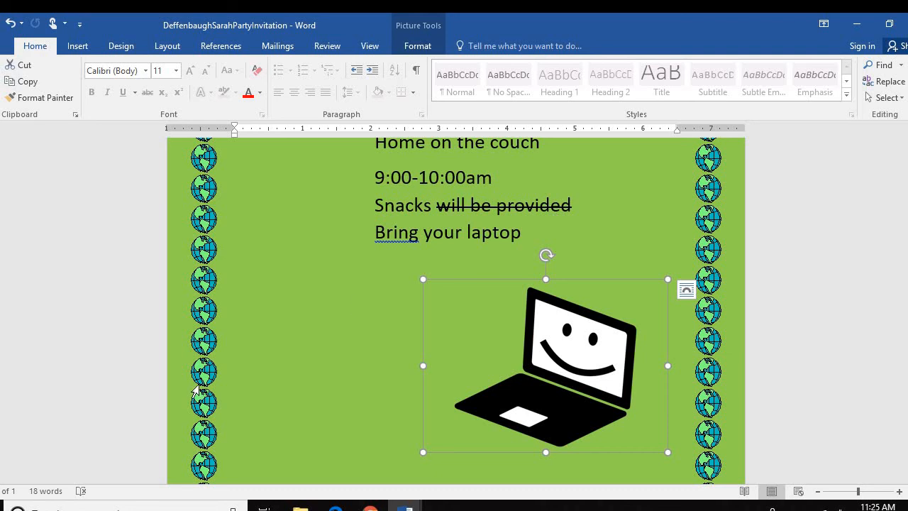
click(301, 362)
scroll(300, 361, up, 5)
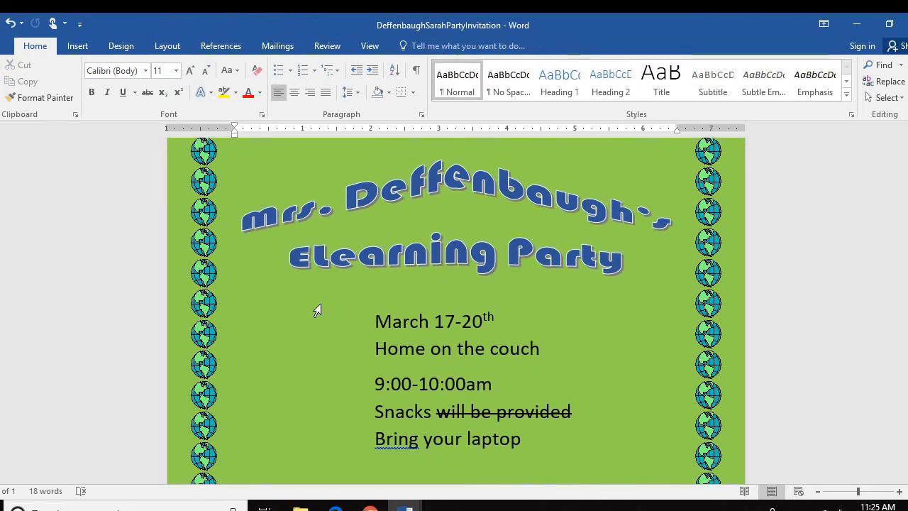
scroll(307, 311, down, 3)
scroll(306, 310, down, 3)
scroll(307, 311, up, 5)
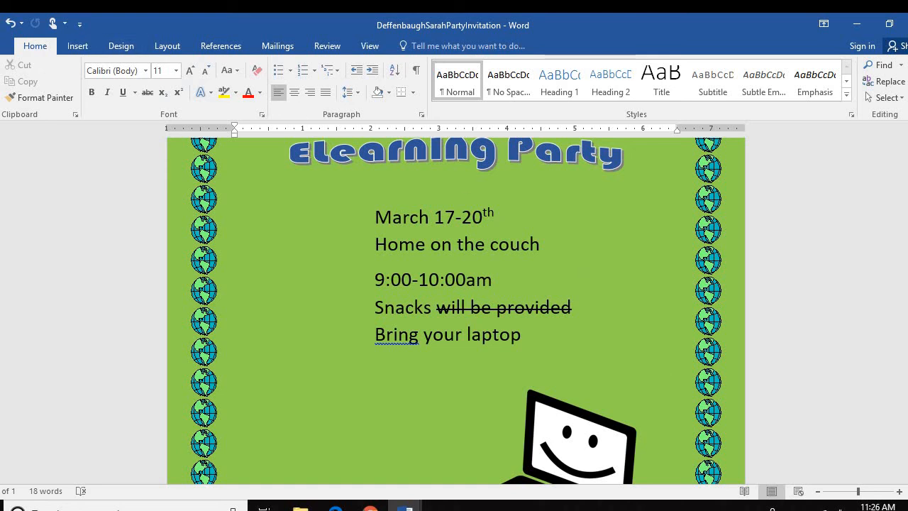
Save the invitation and open the 5th Computer folder on the desktop to check for the saved file.
key(ctrl+s)
click(906, 24)
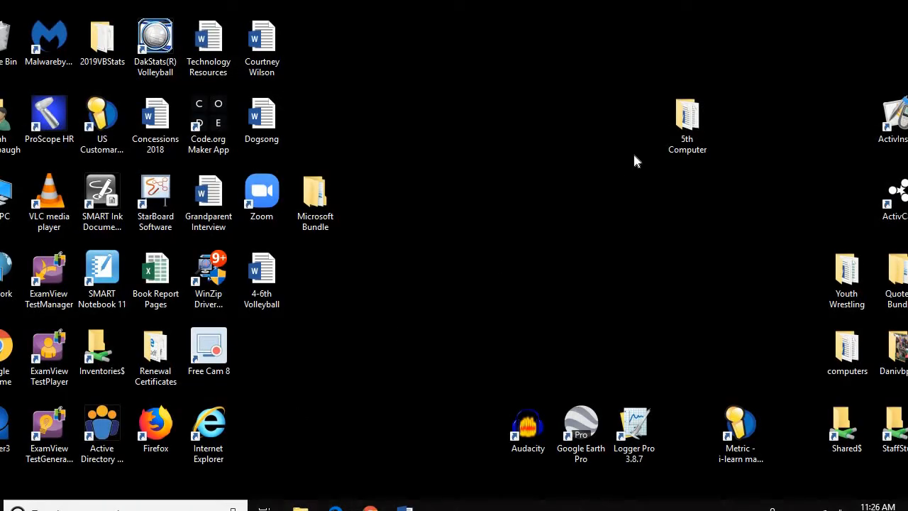
double_click(682, 130)
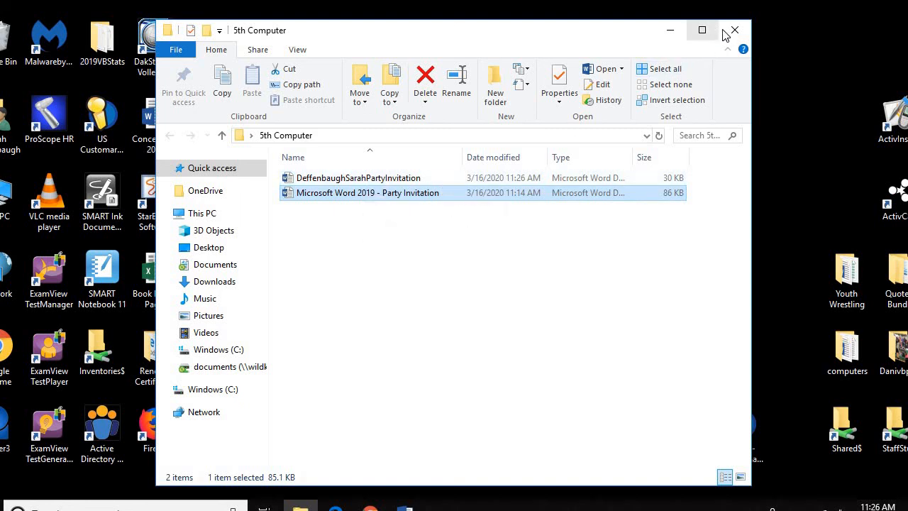
Switch to Outlook mail and start a new message to the teacher with the subject "Party Invitation".
click(301, 505)
click(336, 506)
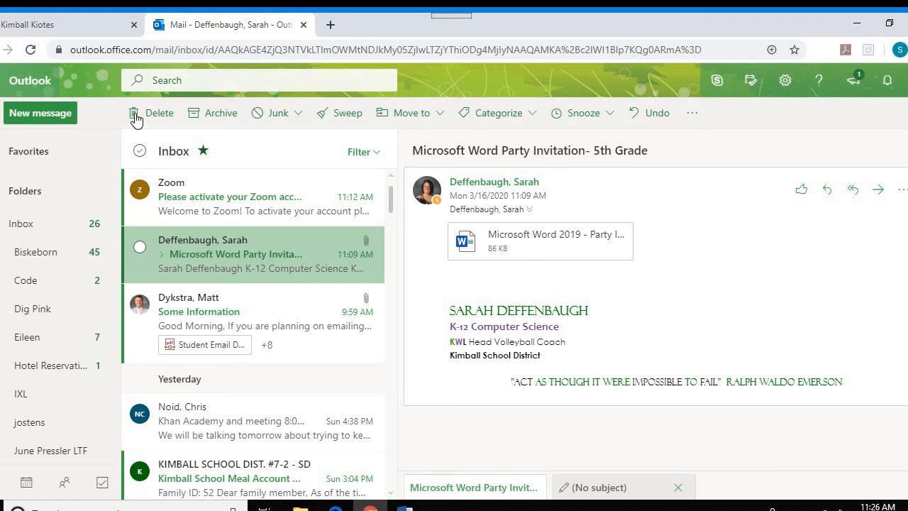
click(43, 116)
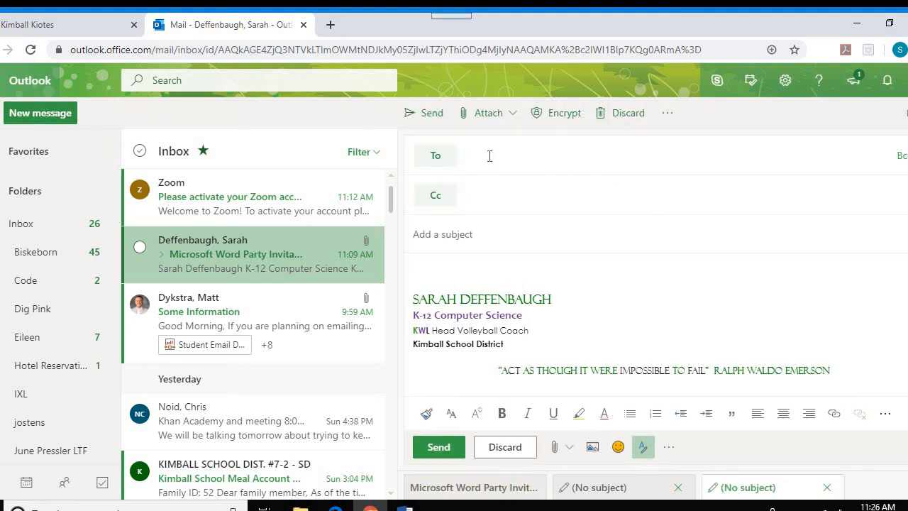
text(sara)
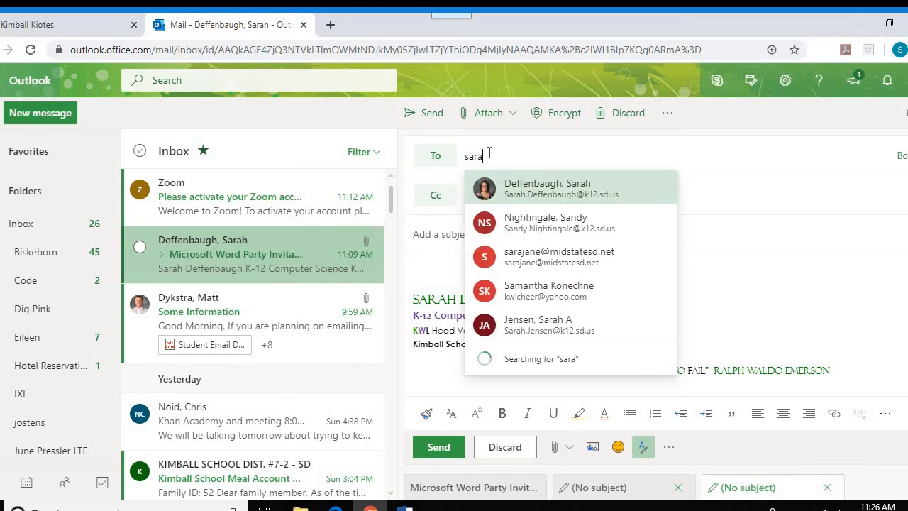
text(.de)
key(BackSpace)
key(BackSpace)
click(581, 188)
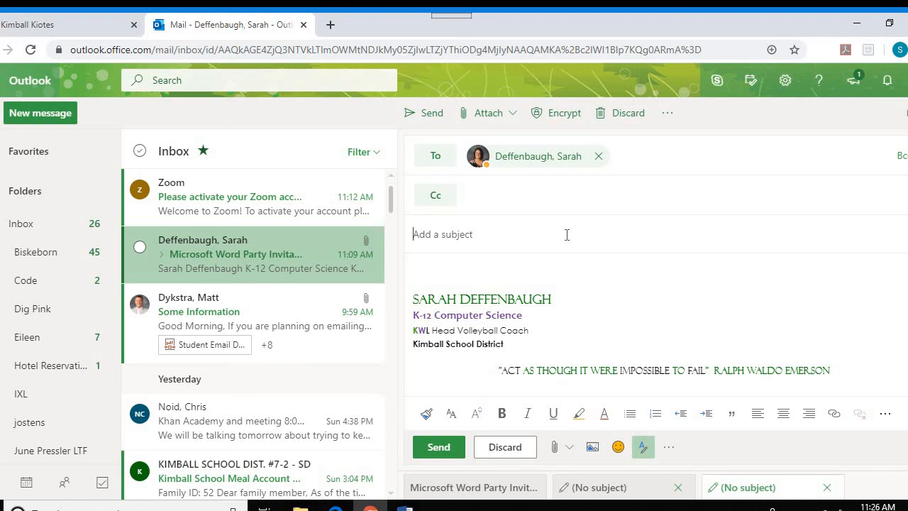
text(Parti)
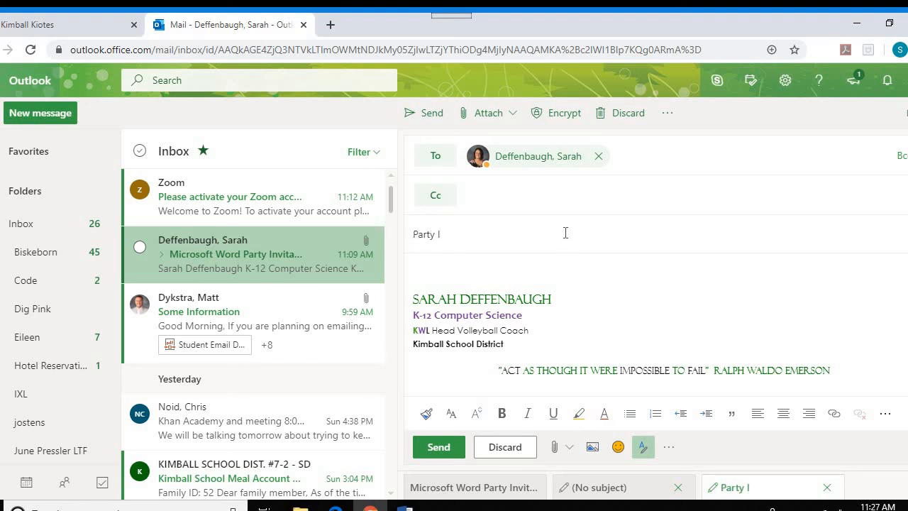
text( Invitation)
Attach the finished party invitation, the file named after its author, from the desktop's 5th Computer folder and send the message.
click(481, 113)
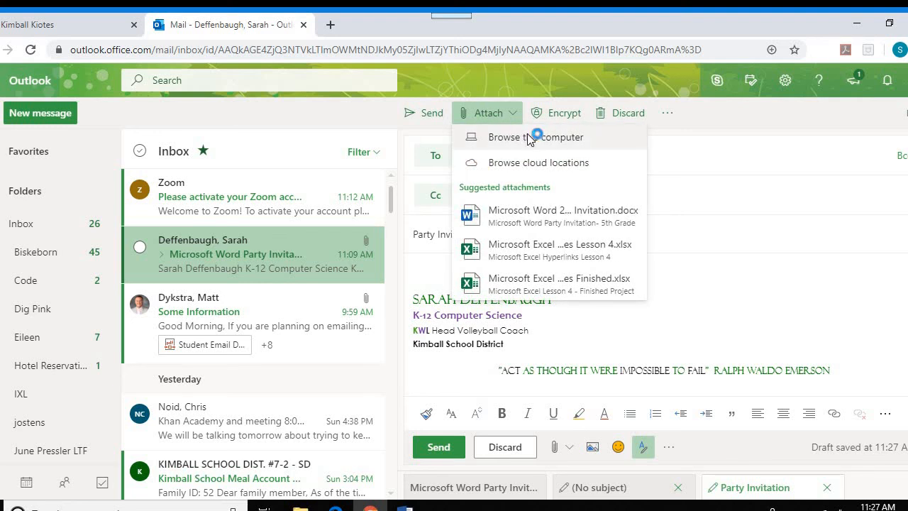
click(530, 137)
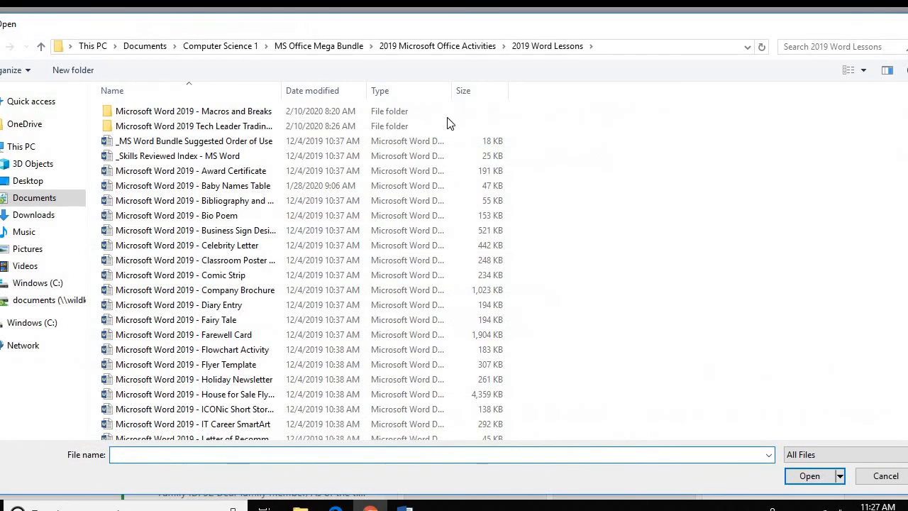
click(38, 183)
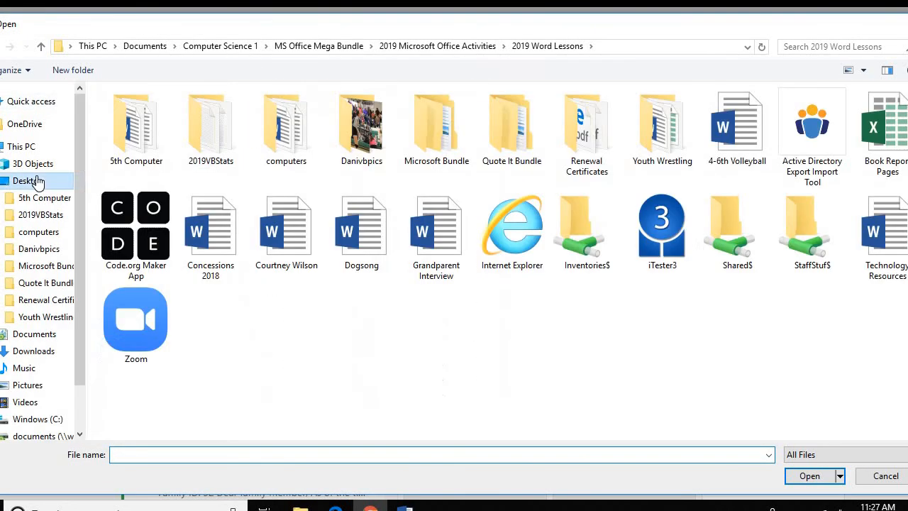
double_click(142, 128)
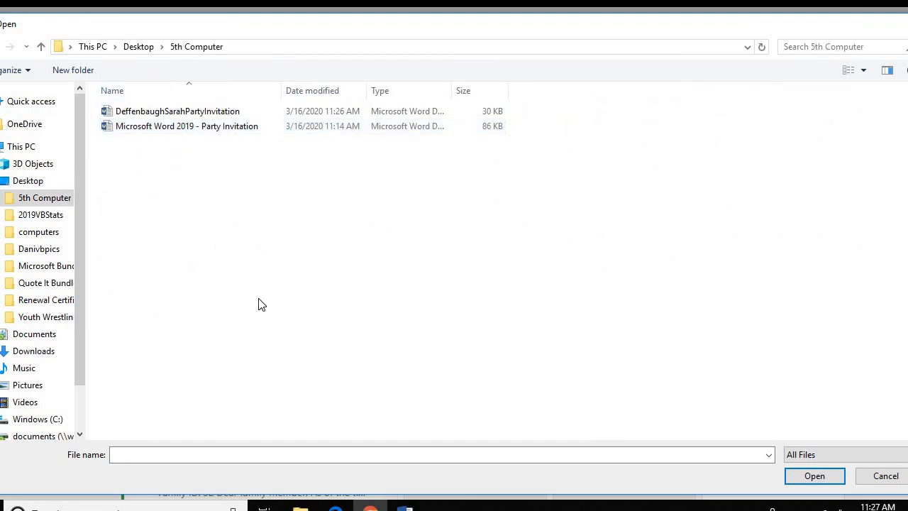
click(212, 130)
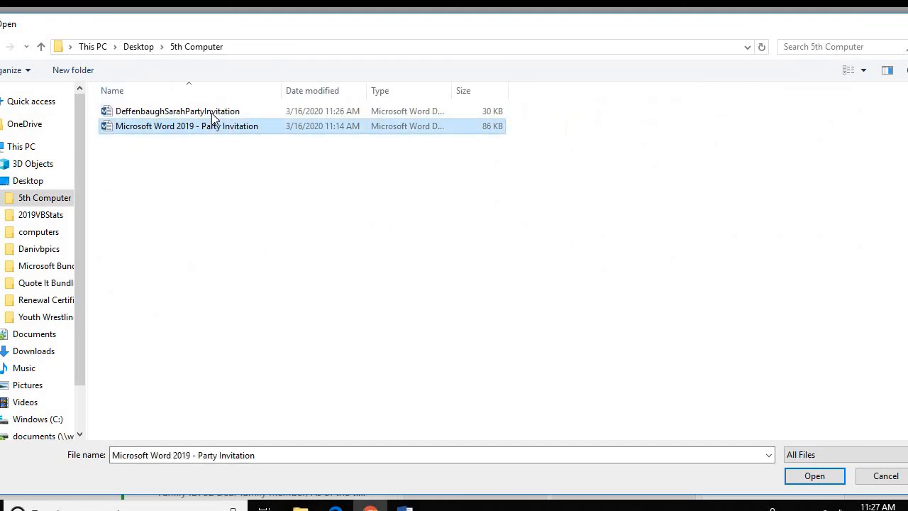
click(211, 112)
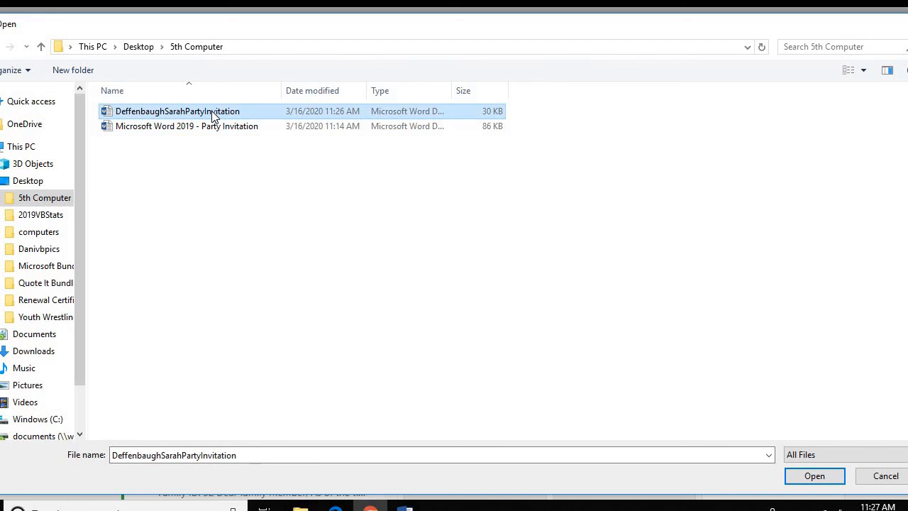
click(821, 477)
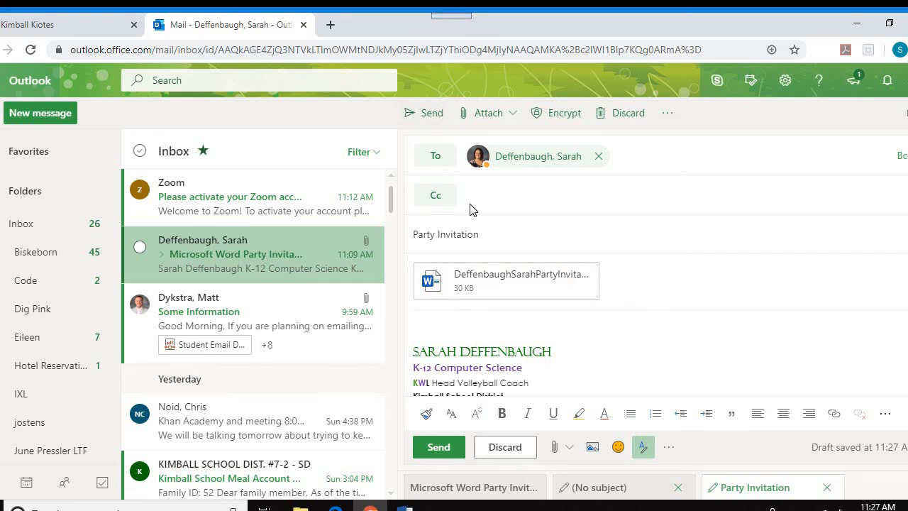
click(430, 122)
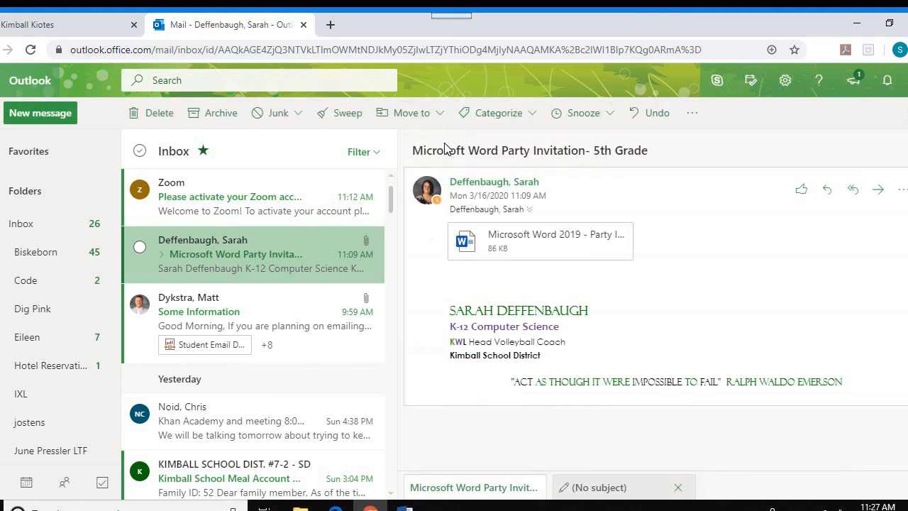